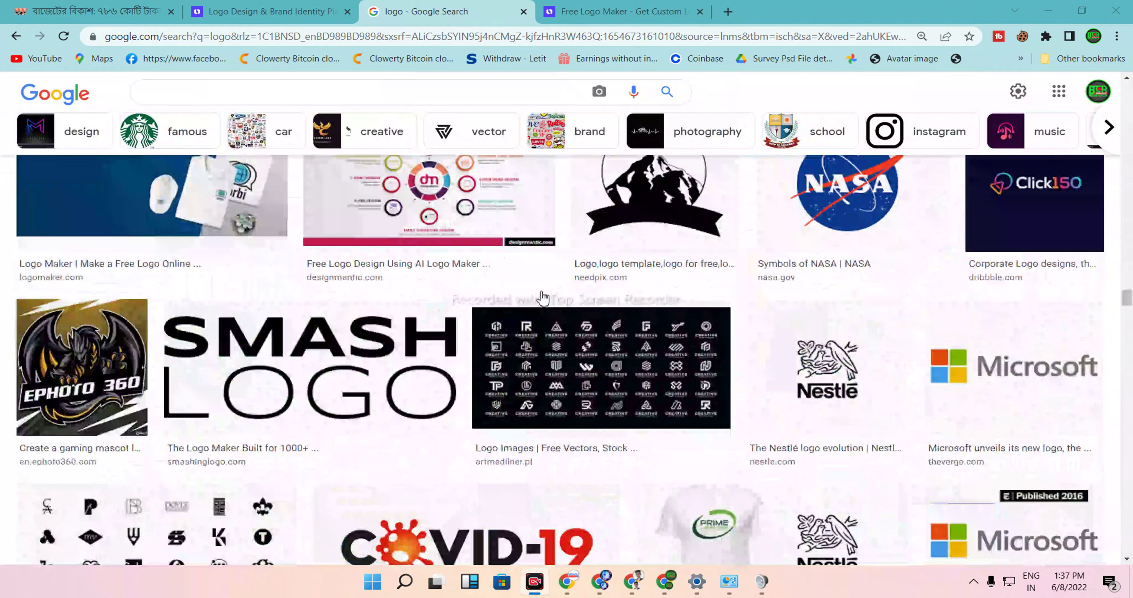
scroll(544, 298, up, 10)
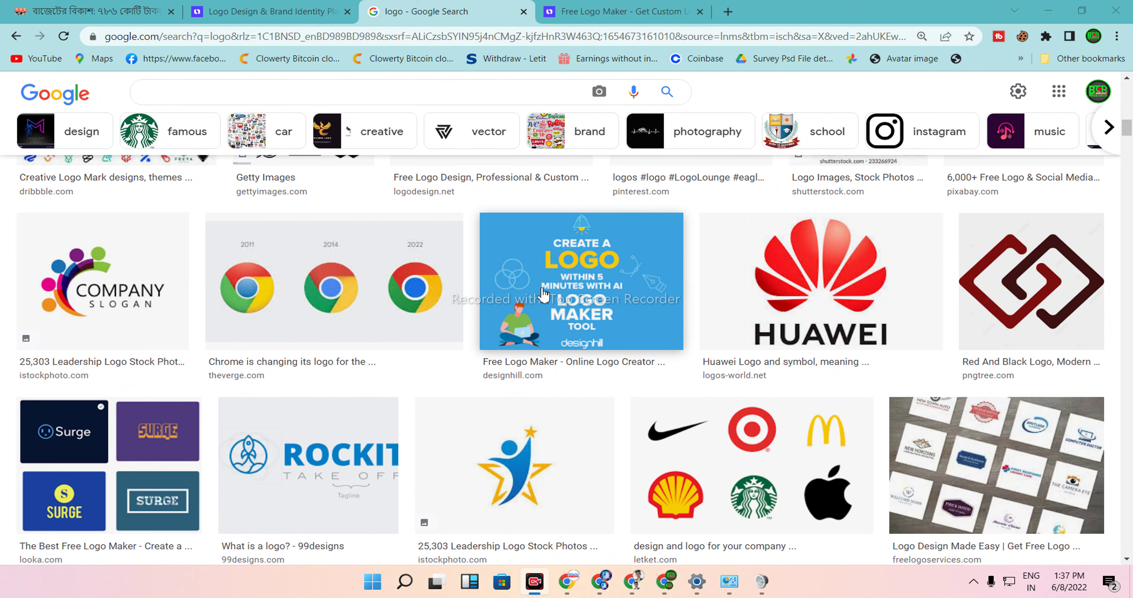
scroll(544, 298, up, 10)
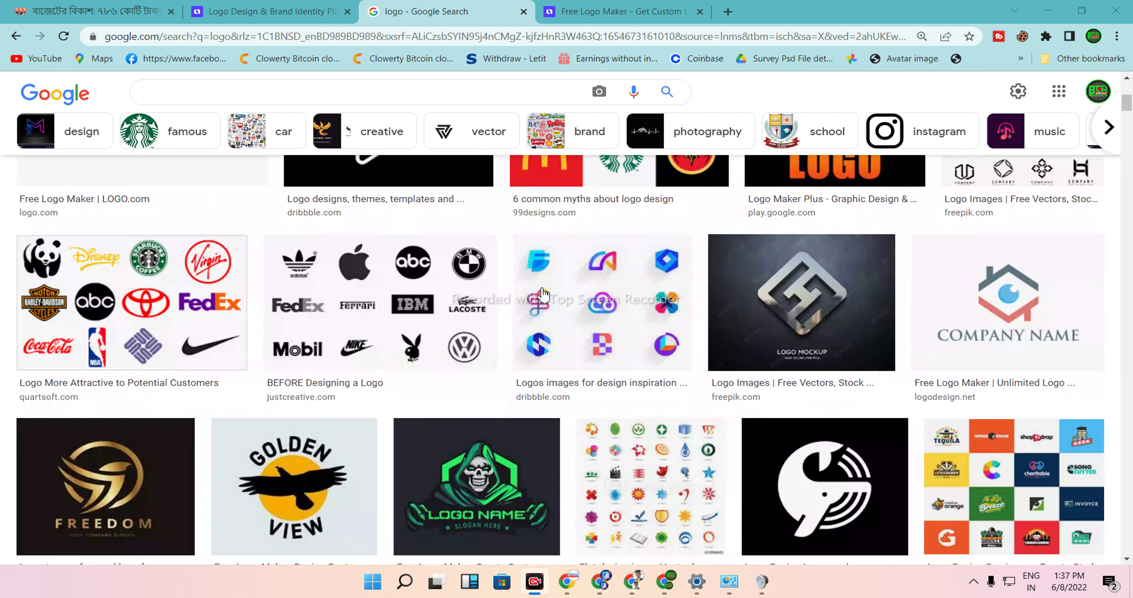
scroll(327, 288, down, 5)
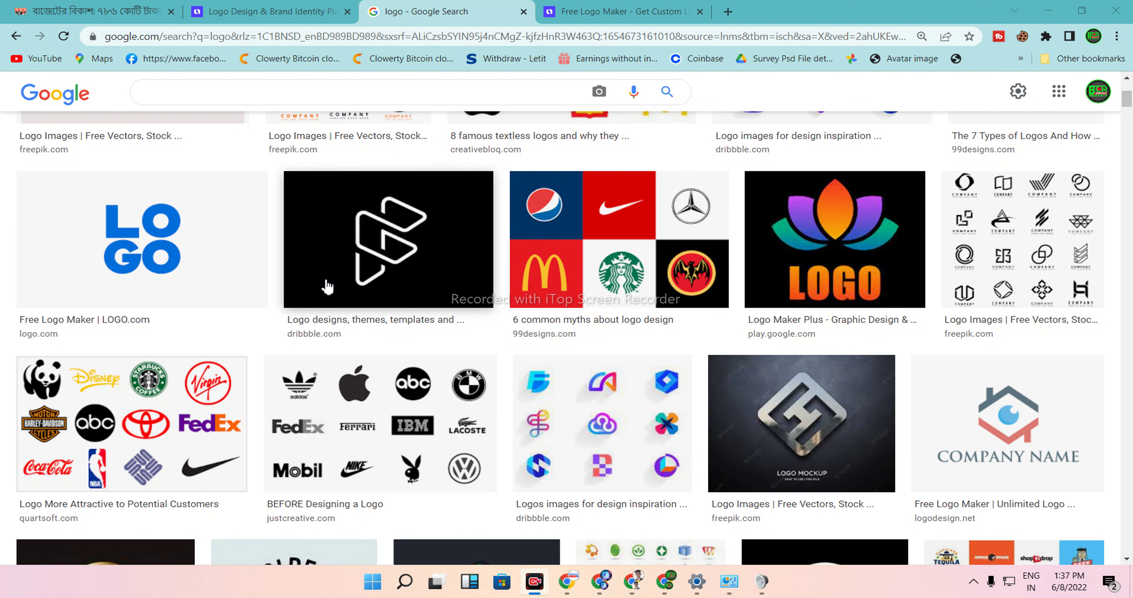
Open the looka.com website in a new browser tab.
click(728, 12)
click(686, 34)
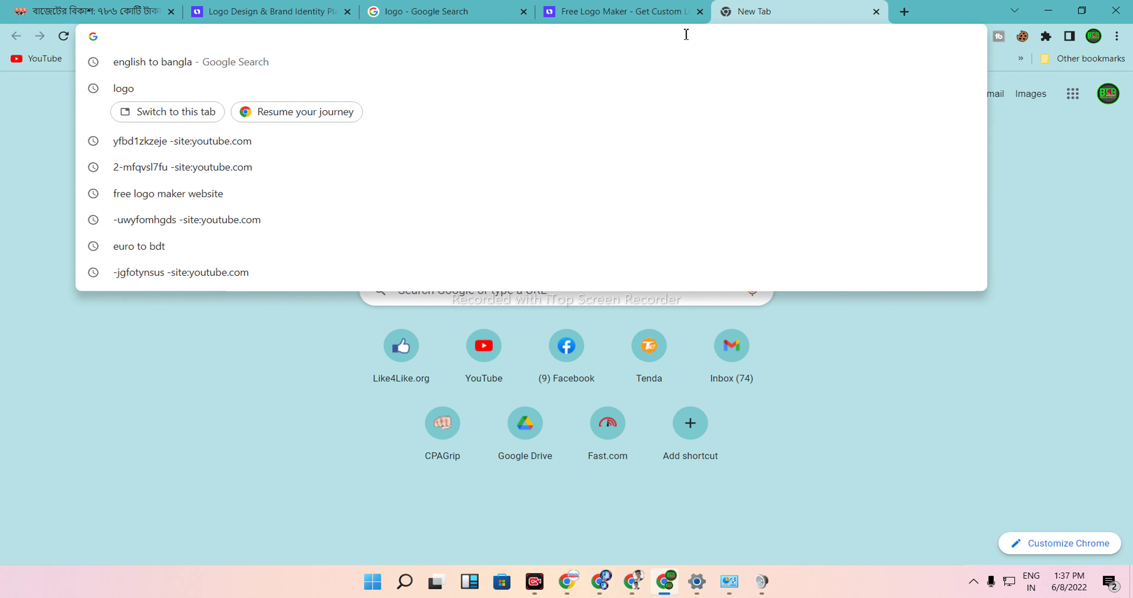
text(loo)
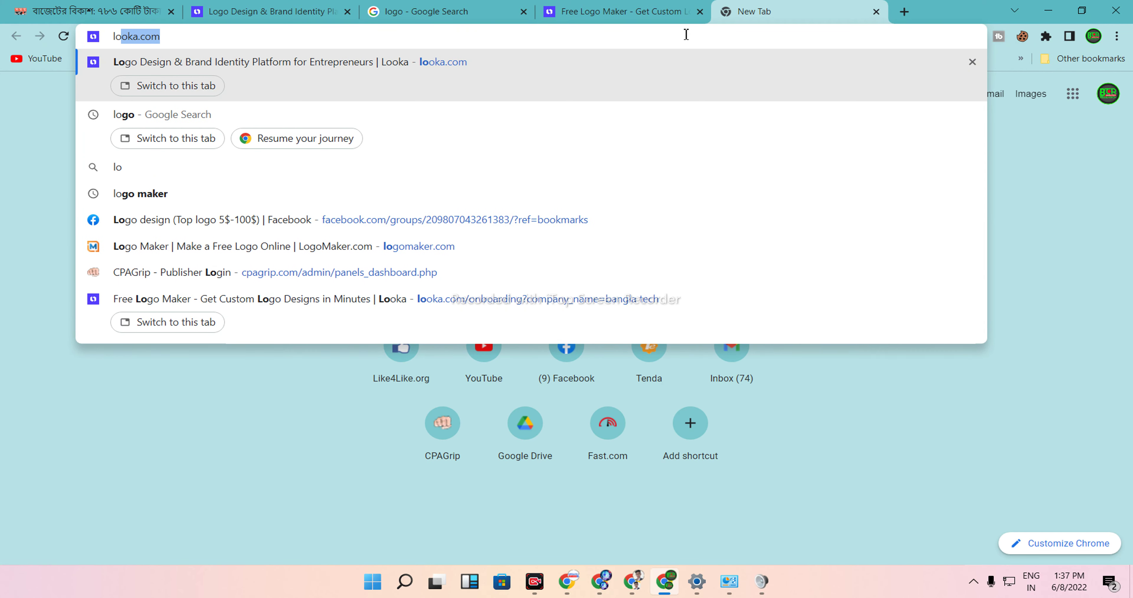
text(k)
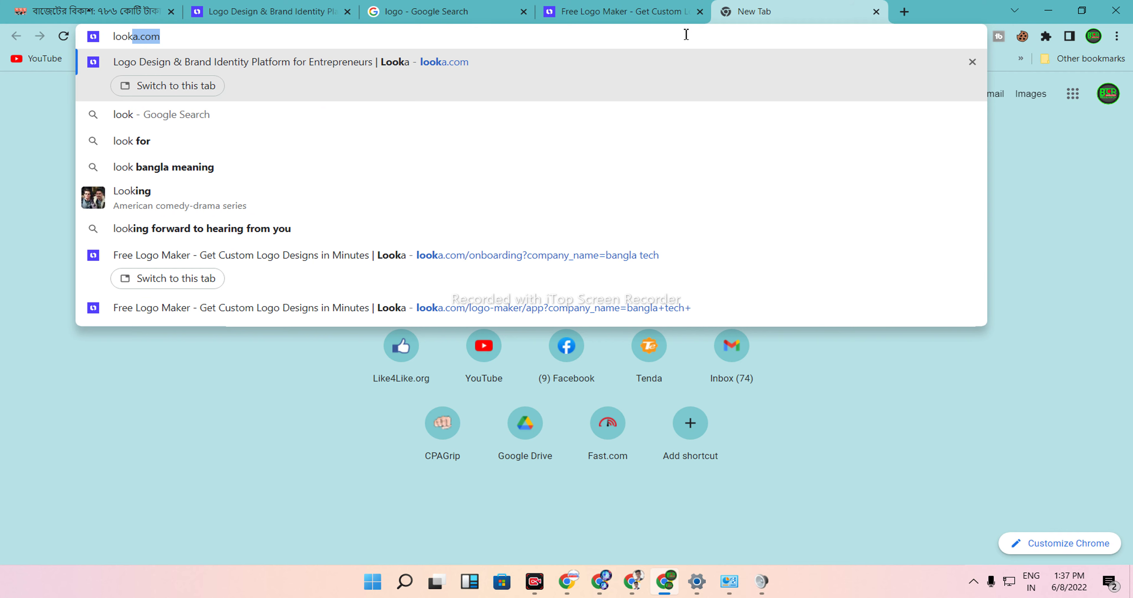
text(a)
key(Return)
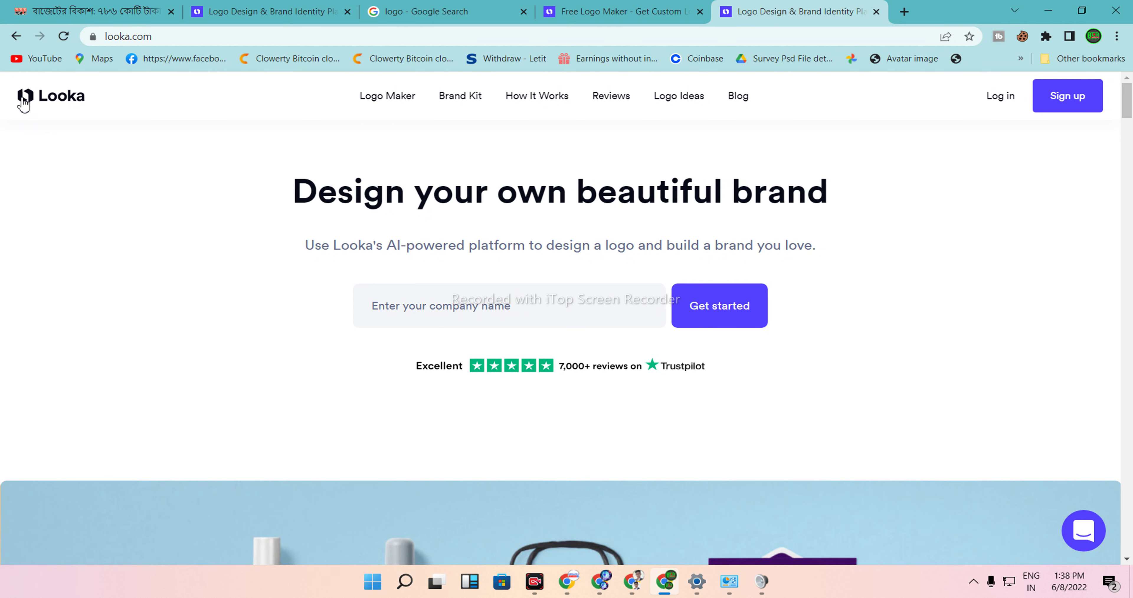
Look over the Looka homepage and its account creation form, leaving the form without signing up.
scroll(499, 208, down, 3)
scroll(499, 208, down, 20)
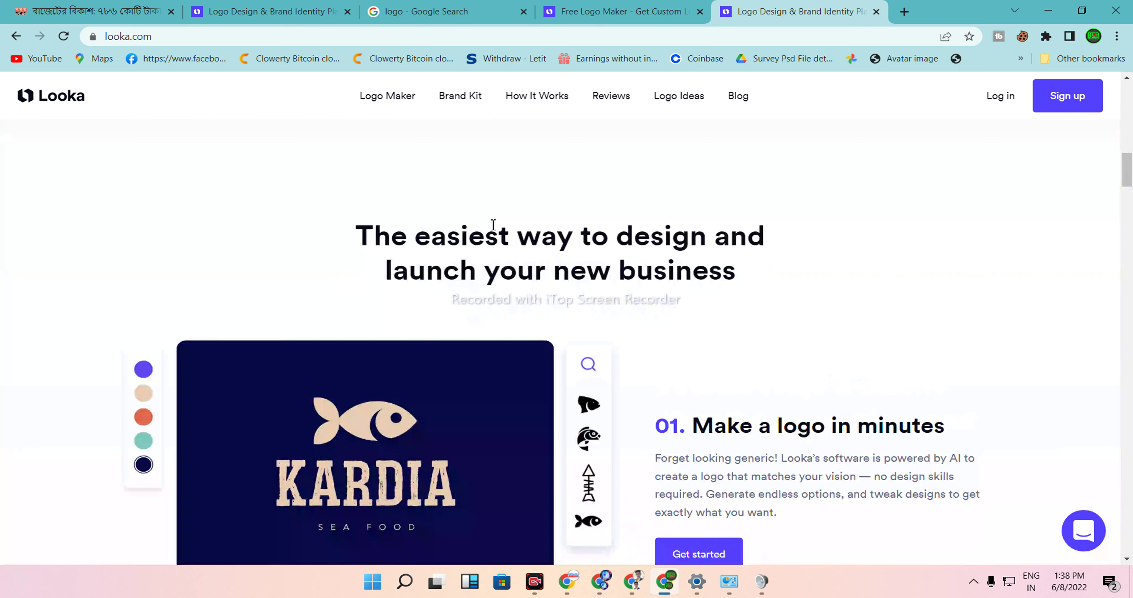
scroll(503, 330, up, 15)
scroll(503, 330, up, 8)
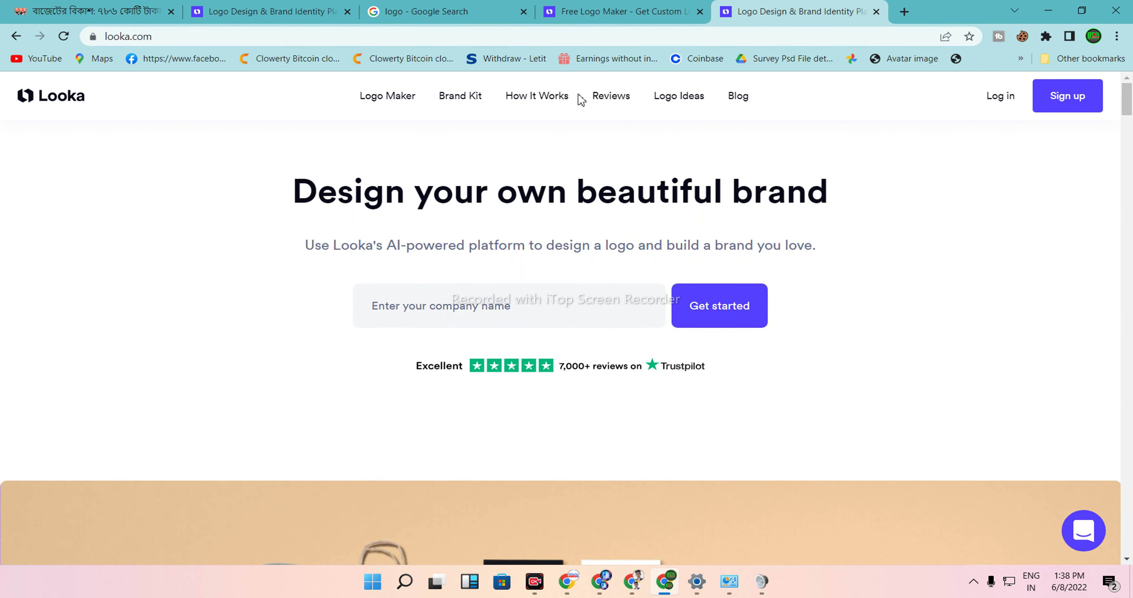
click(1081, 104)
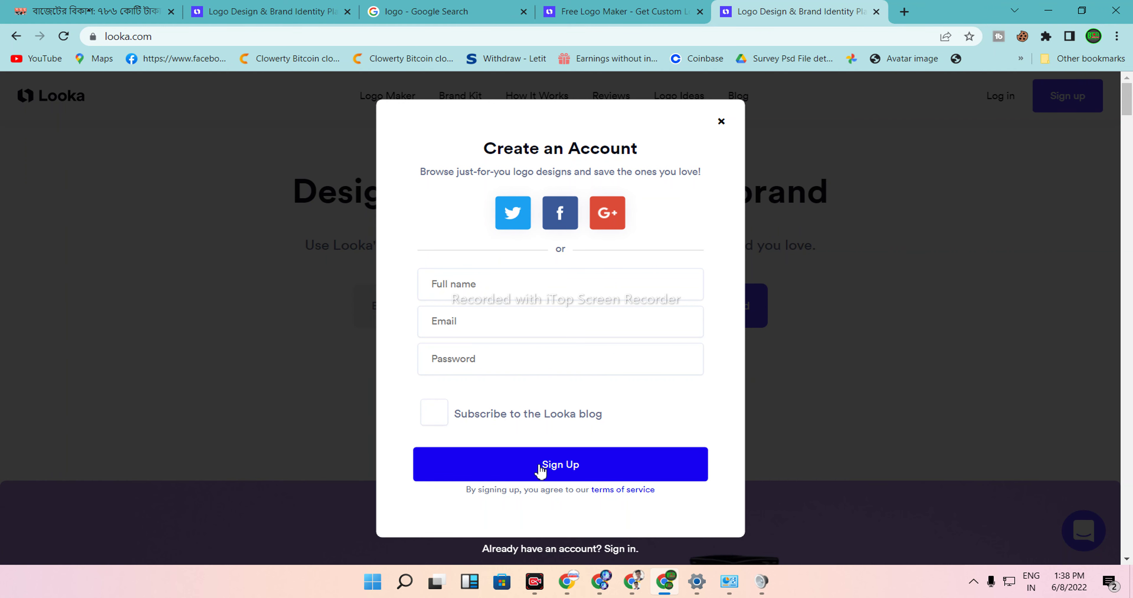
click(722, 121)
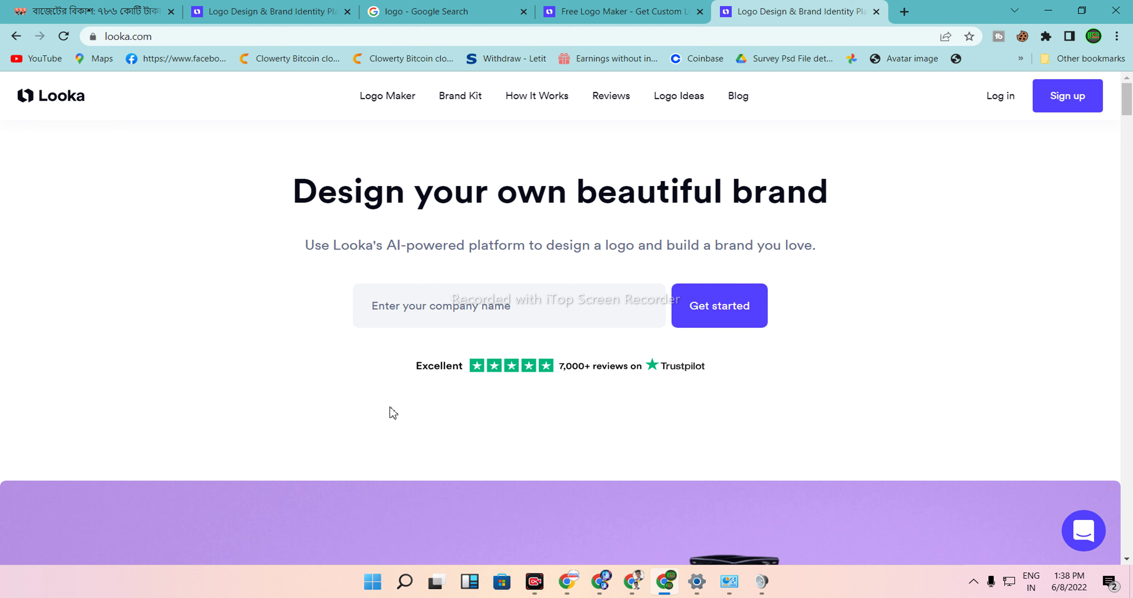
Enter "bangla tech" as the company name and start the logo maker.
click(372, 311)
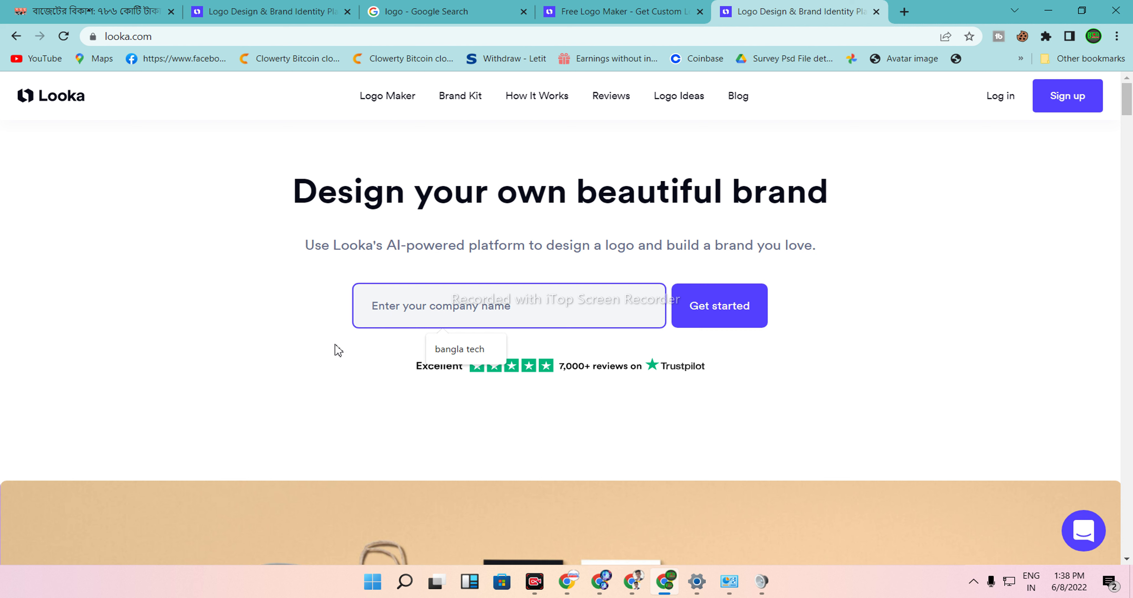
click(429, 348)
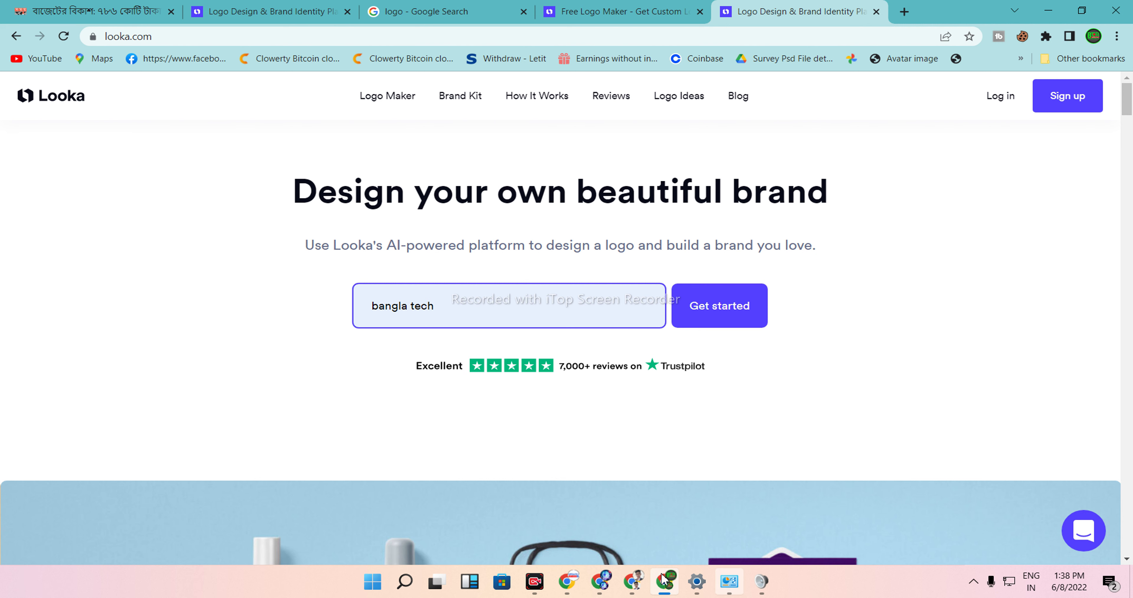
click(722, 309)
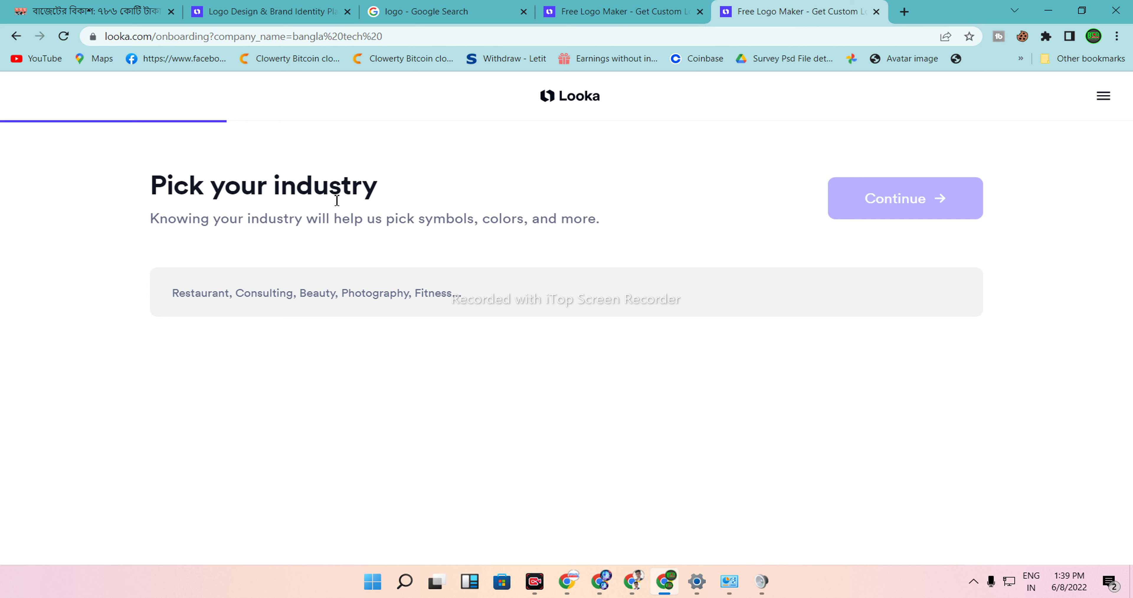
Search the industries for "tech", choose Tech as the industry and continue to the logo inspiration choices.
click(227, 299)
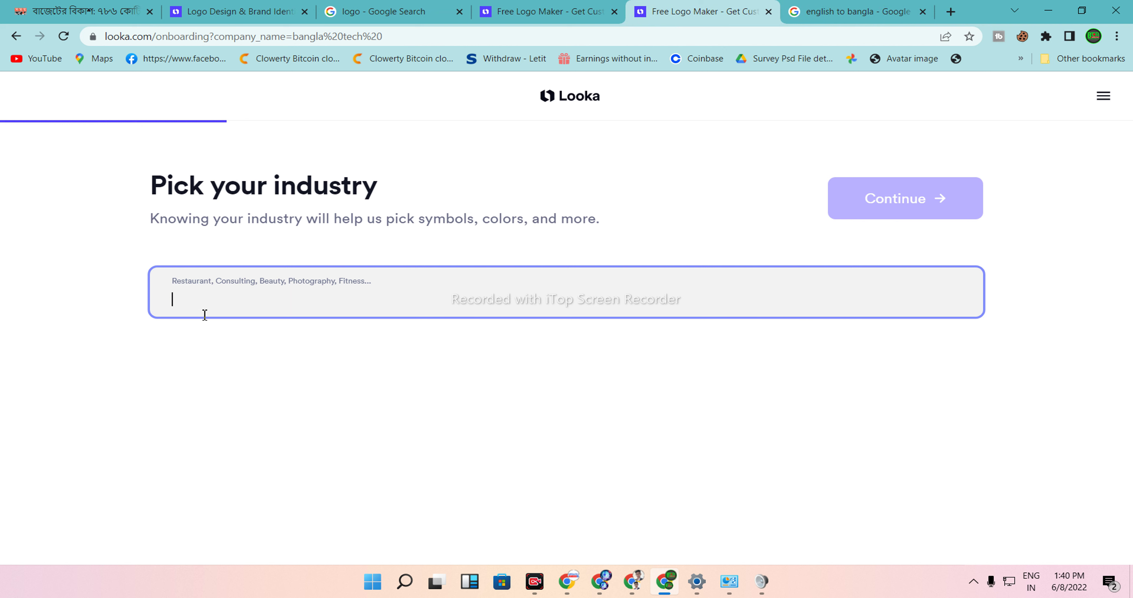
text(te)
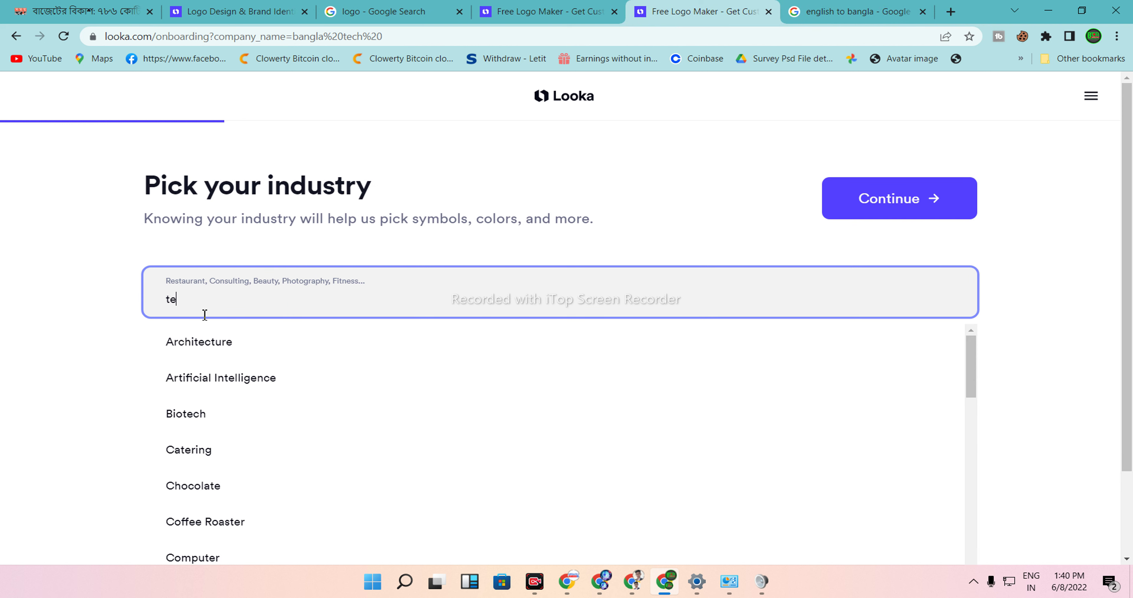
text(ch)
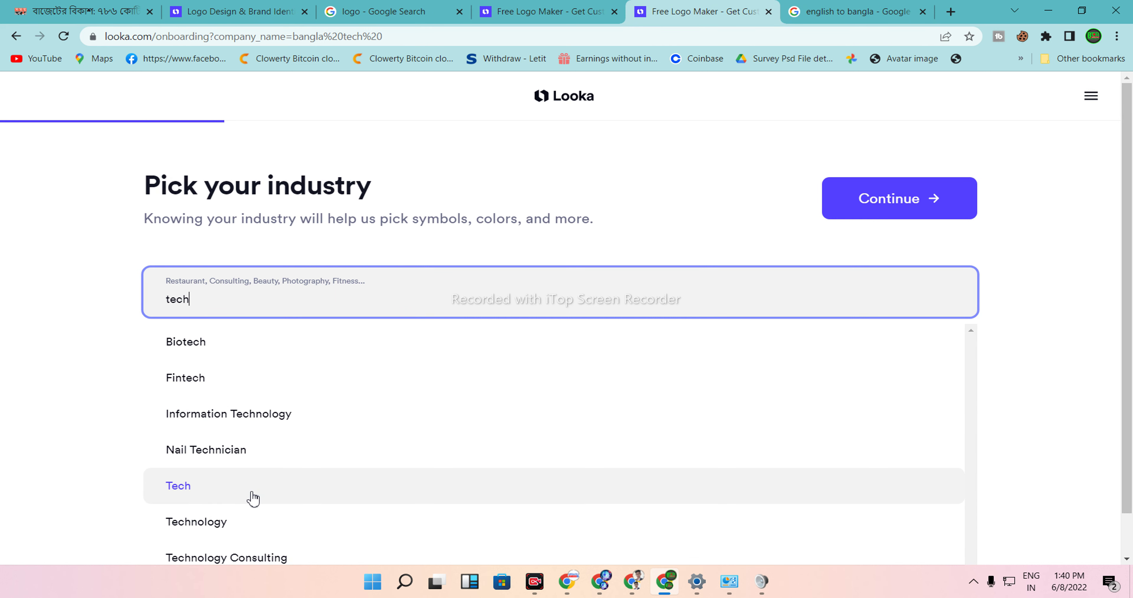
click(265, 491)
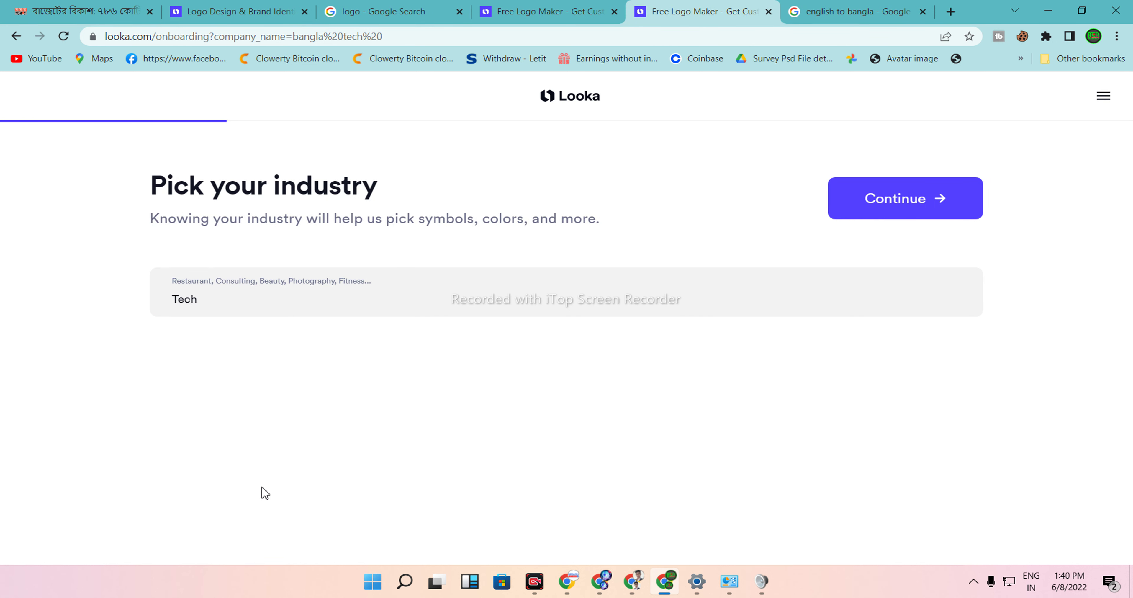
click(931, 202)
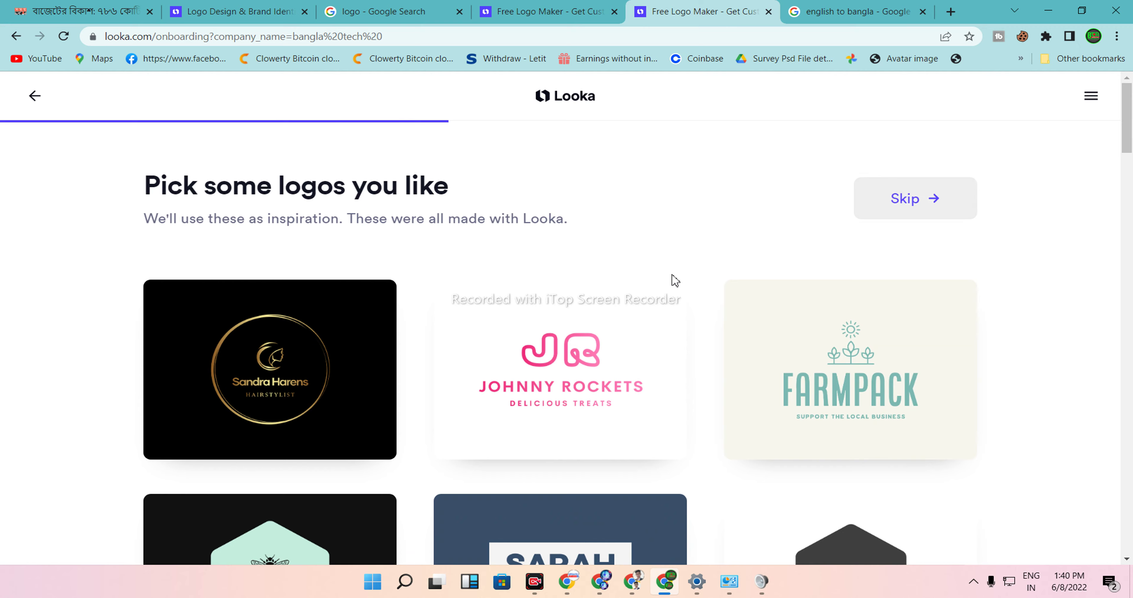
Examine the sample logos offered as inspiration through to the end of the page.
scroll(501, 346, down, 5)
scroll(501, 346, up, 5)
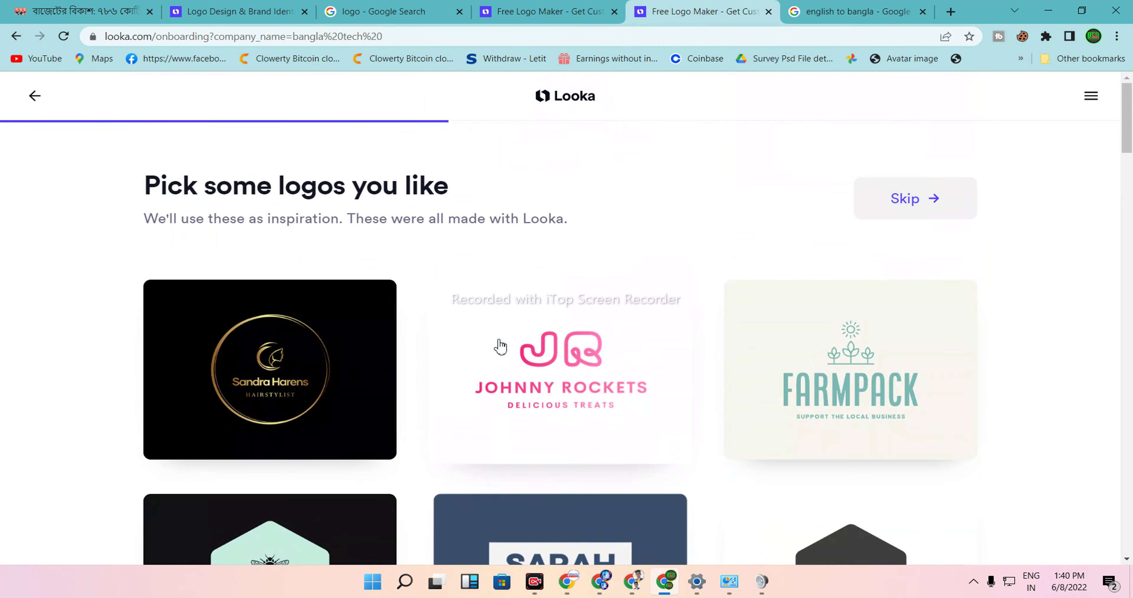
scroll(600, 393, down, 5)
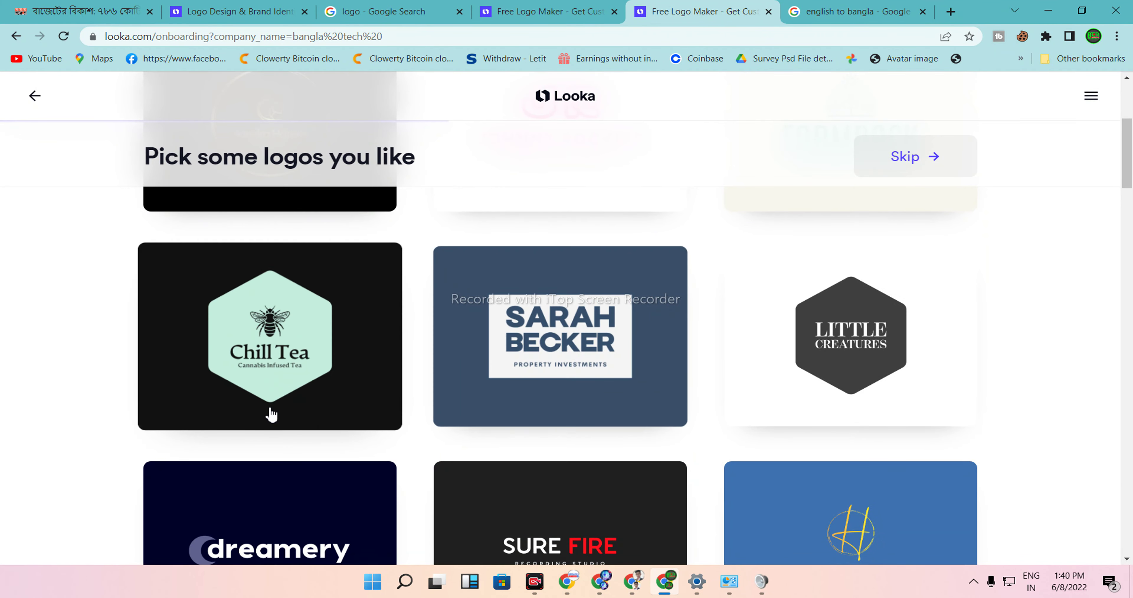
scroll(308, 402, down, 10)
scroll(371, 407, up, 10)
scroll(371, 407, down, 10)
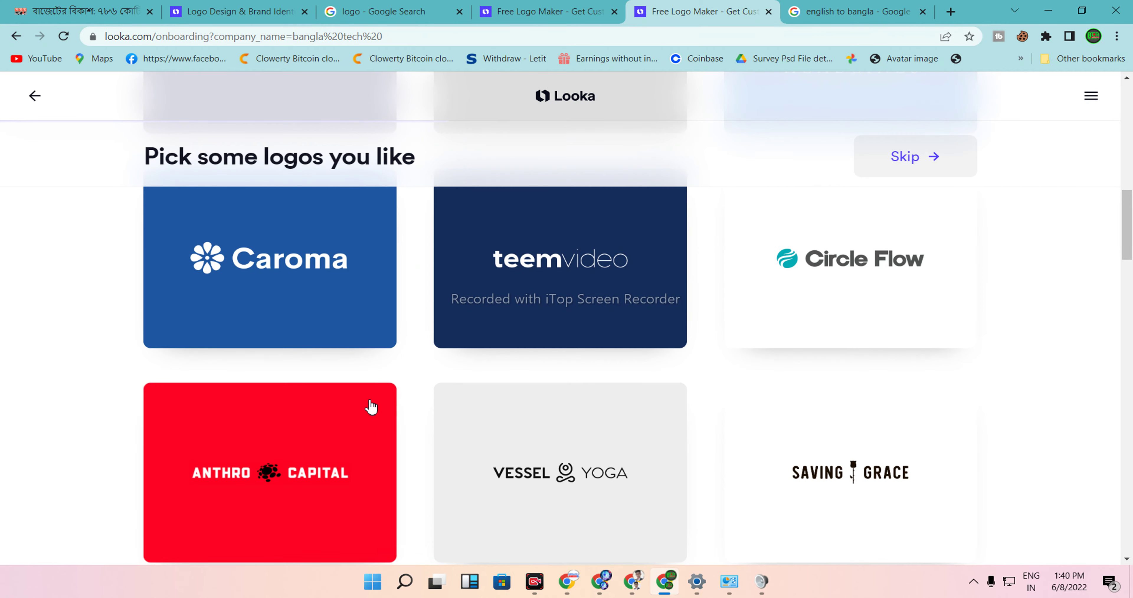
scroll(371, 407, up, 10)
scroll(371, 407, up, 5)
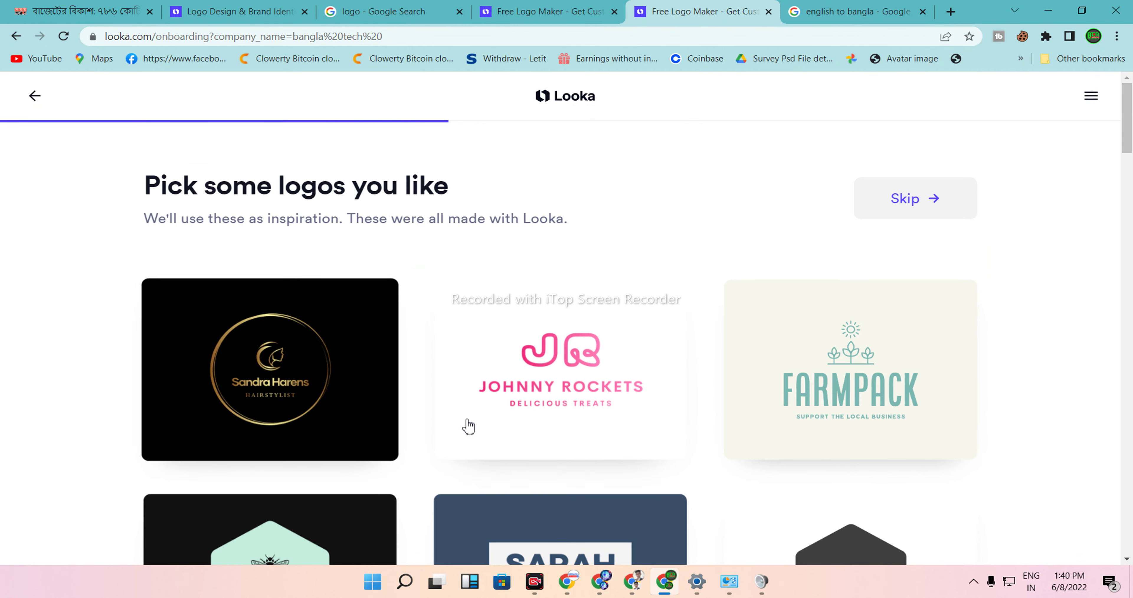
scroll(465, 425, down, 10)
scroll(457, 421, up, 10)
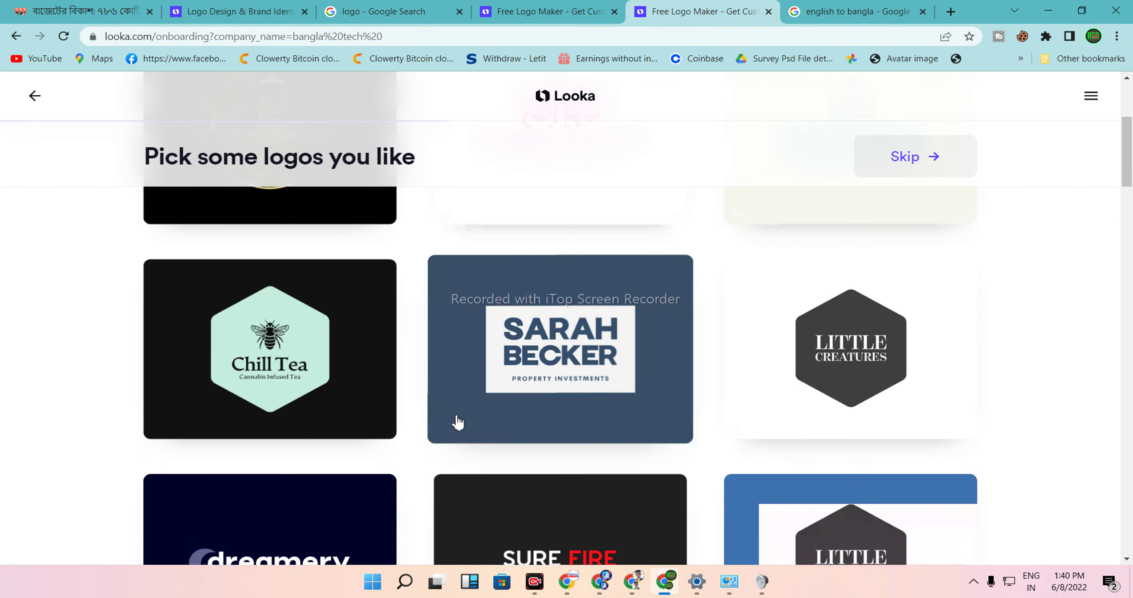
scroll(457, 423, up, 5)
scroll(583, 460, down, 10)
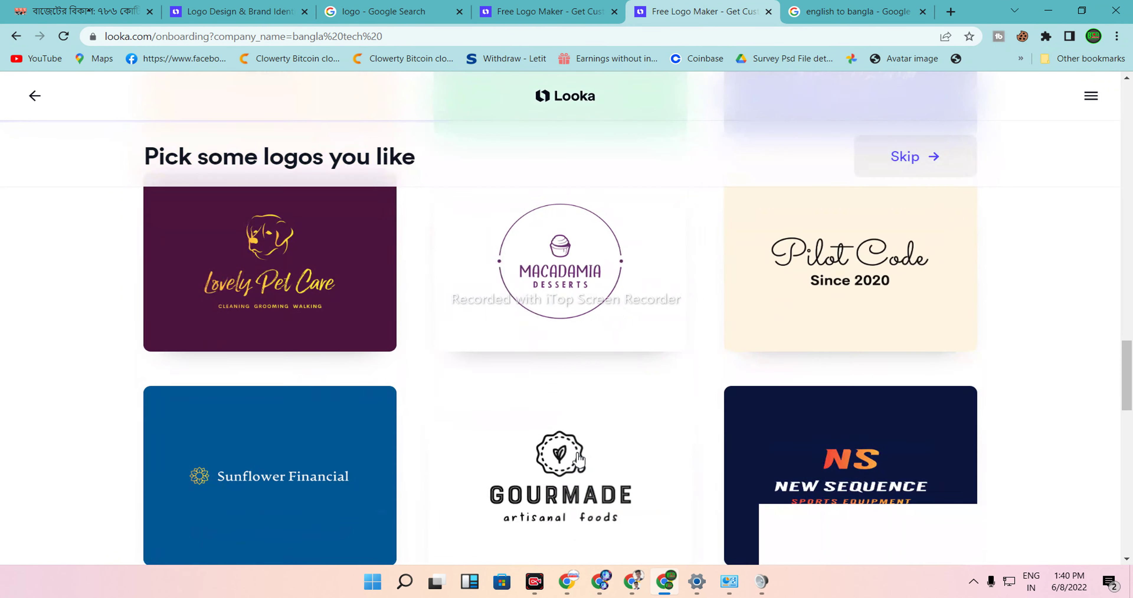
scroll(580, 460, down, 10)
scroll(750, 419, up, 10)
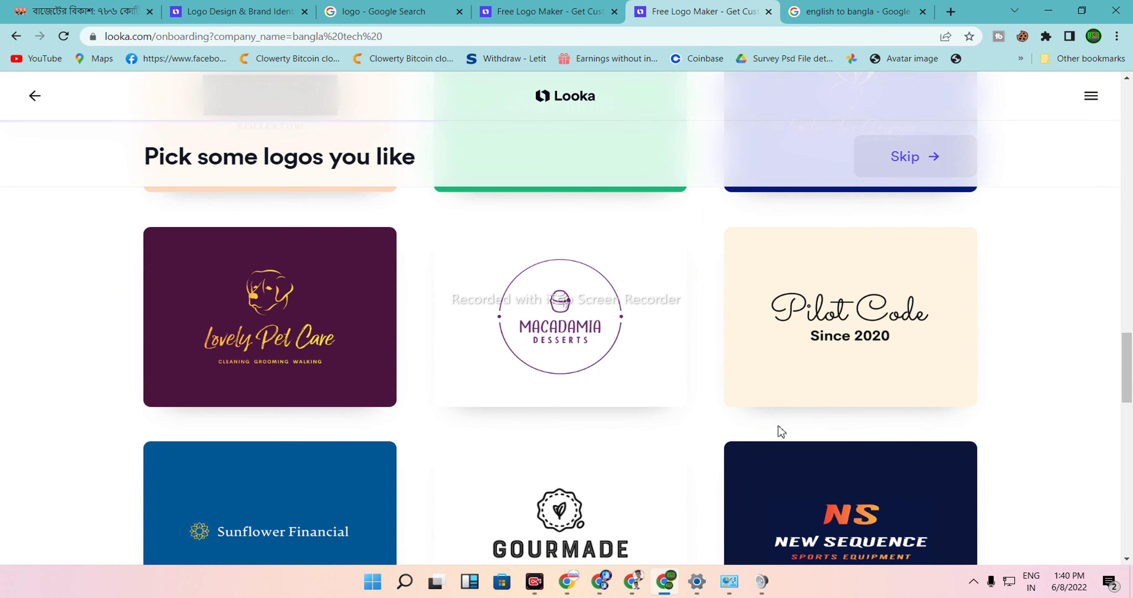
scroll(638, 427, down, 10)
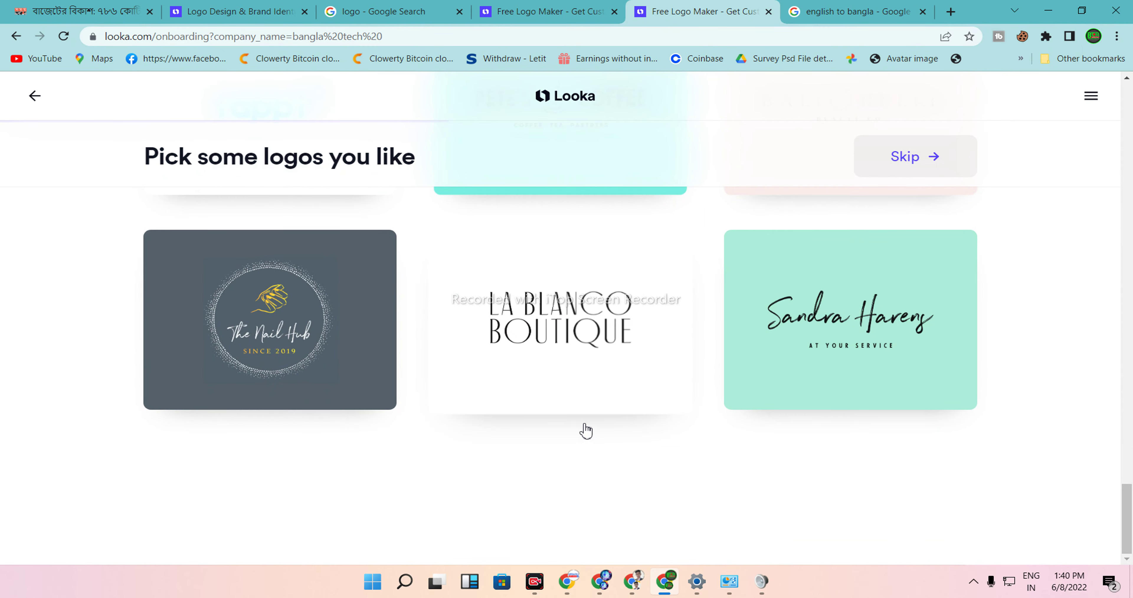
scroll(585, 431, up, 15)
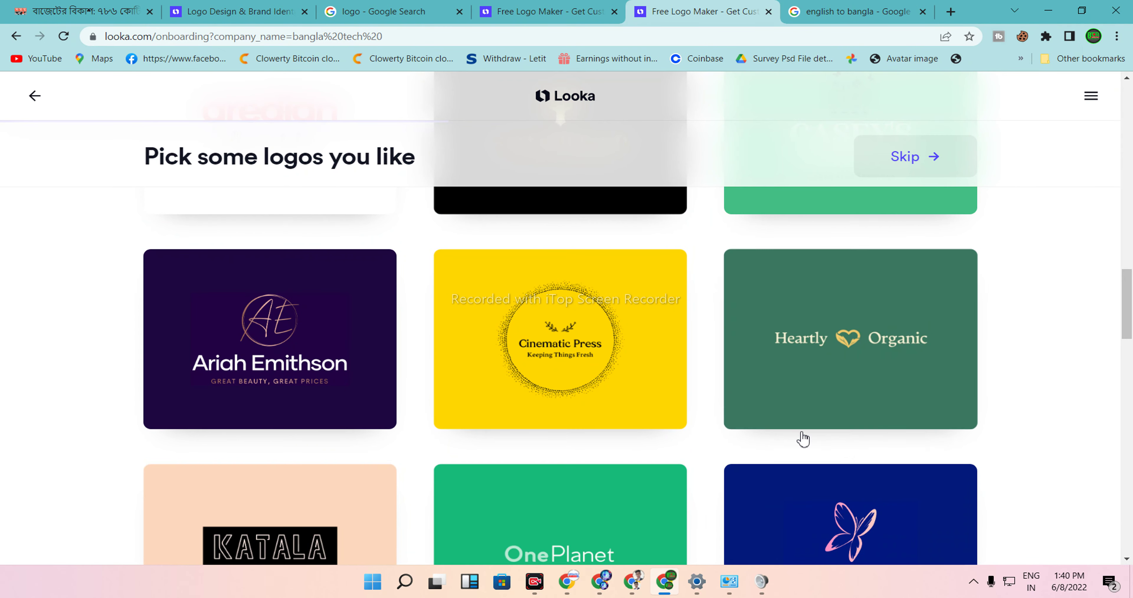
scroll(749, 439, up, 10)
scroll(669, 436, up, 5)
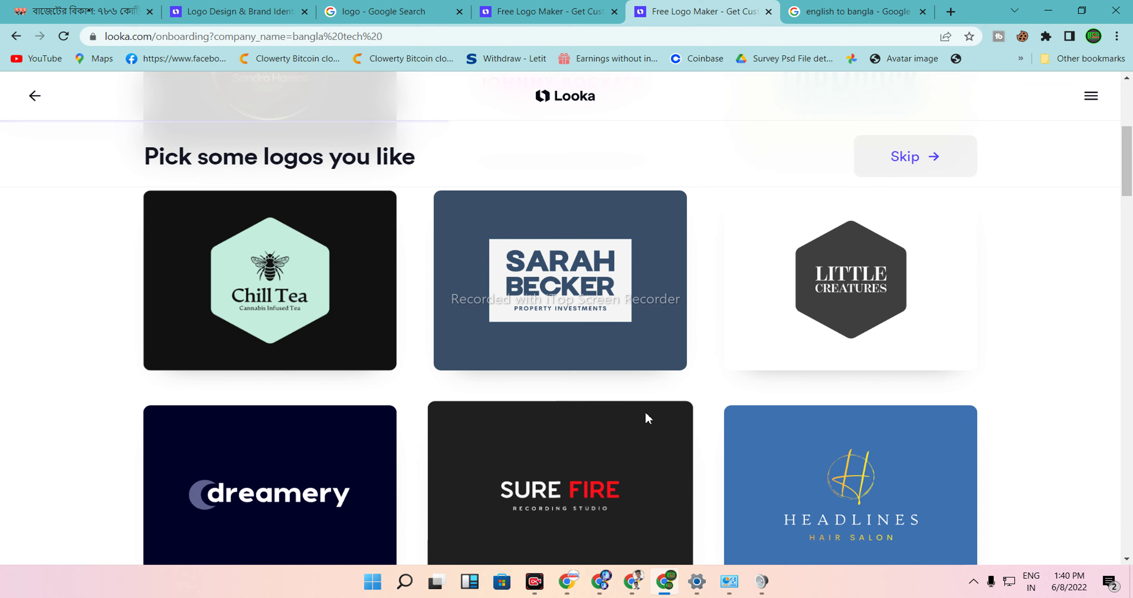
Pick only the black and gold hairstylist logo as inspiration and continue to the color choices.
scroll(648, 417, up, 5)
click(624, 329)
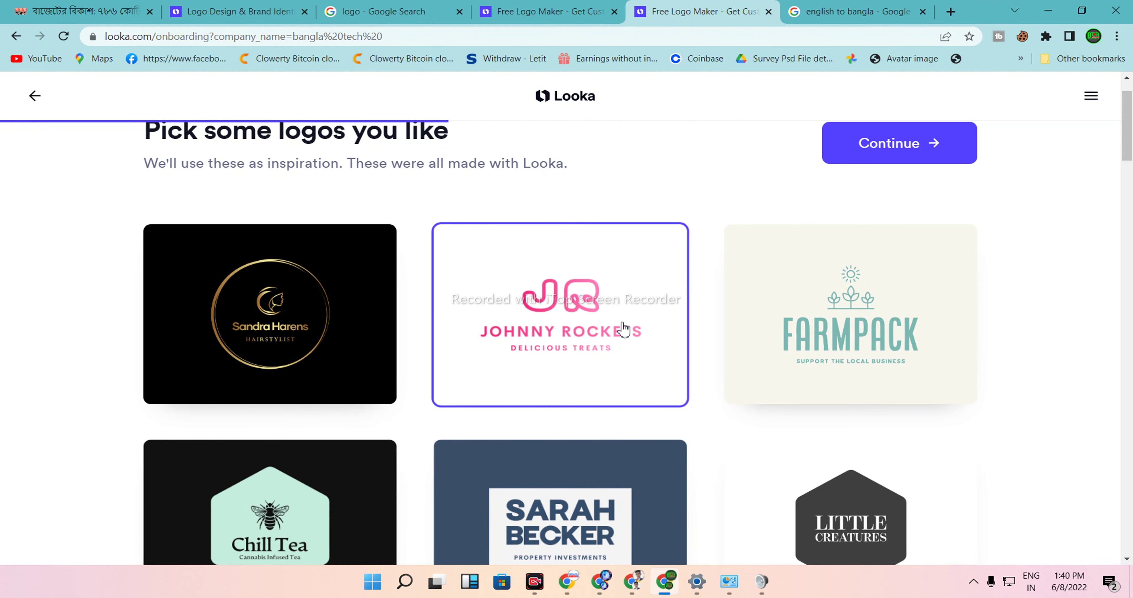
click(264, 308)
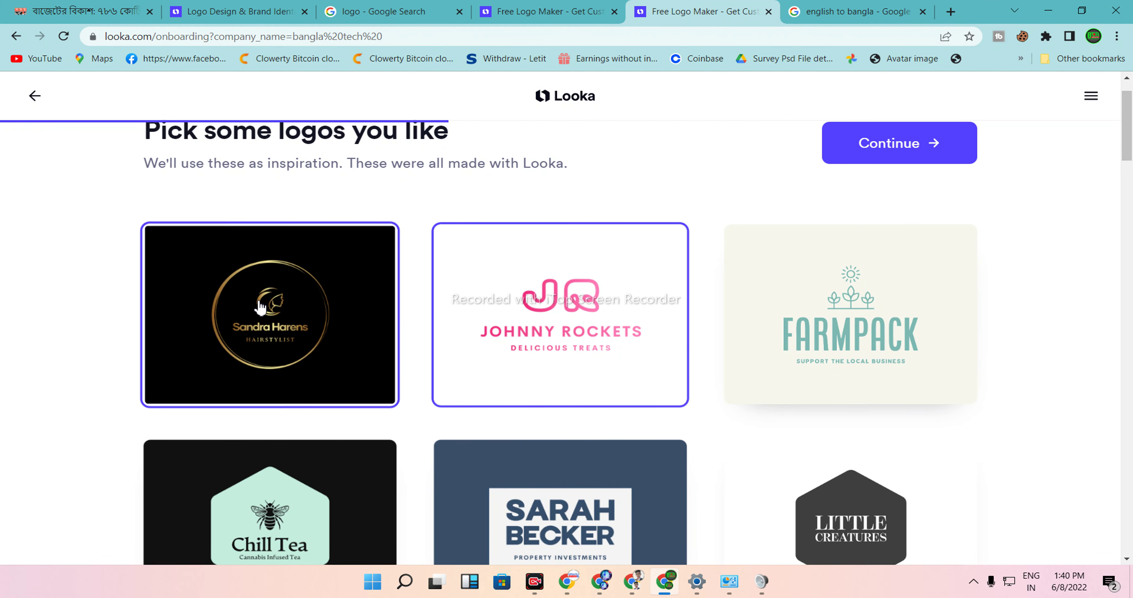
click(520, 296)
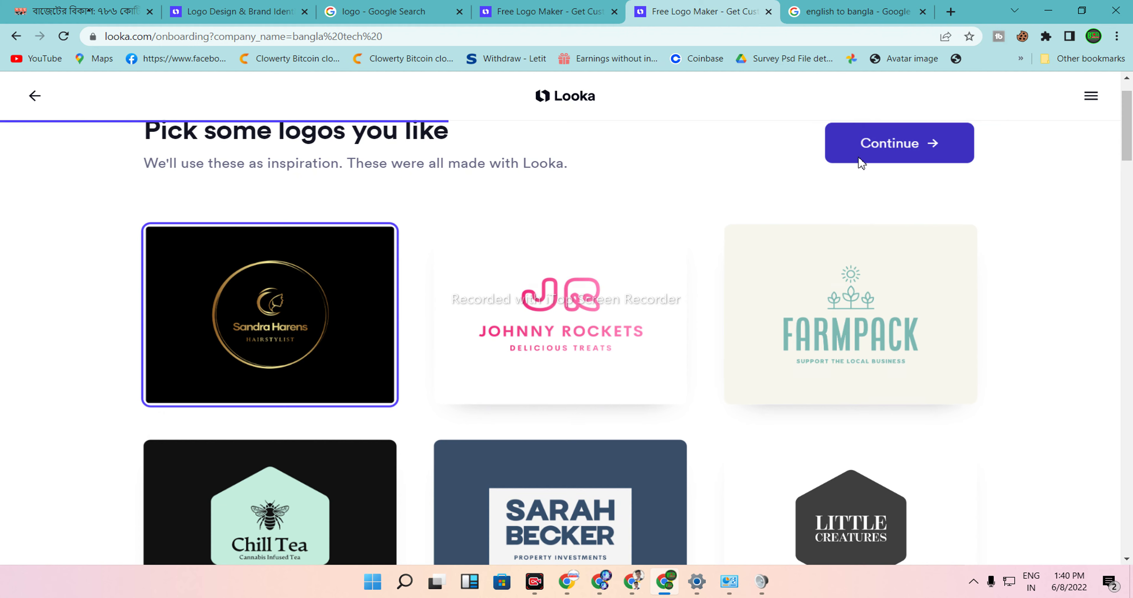
click(857, 161)
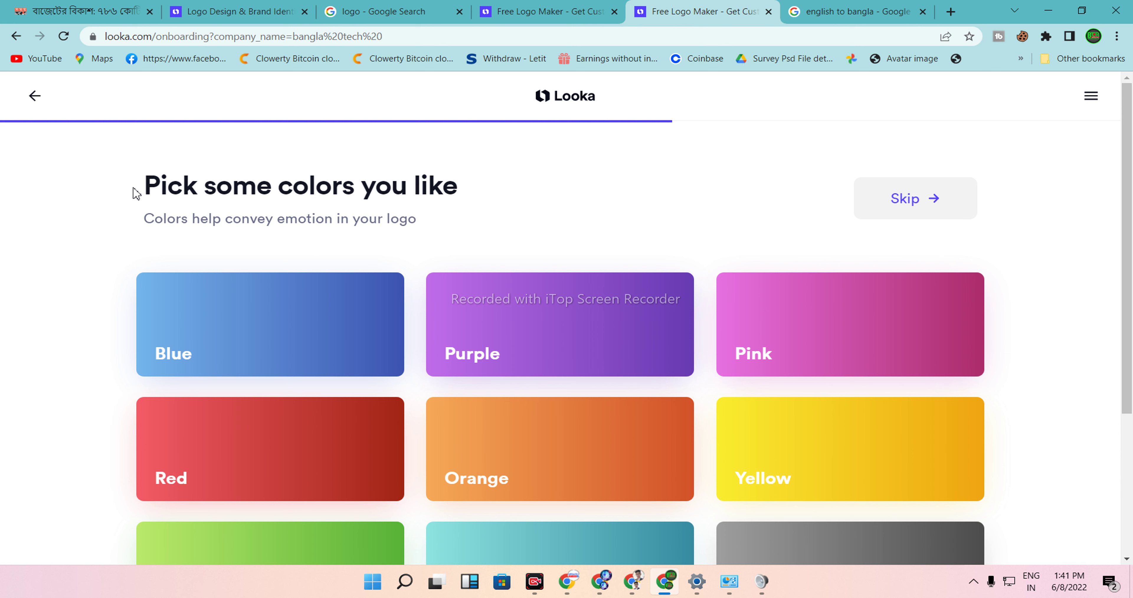
Pick only Blue and Purple as the logo colors and continue to the company name page.
scroll(404, 354, down, 4)
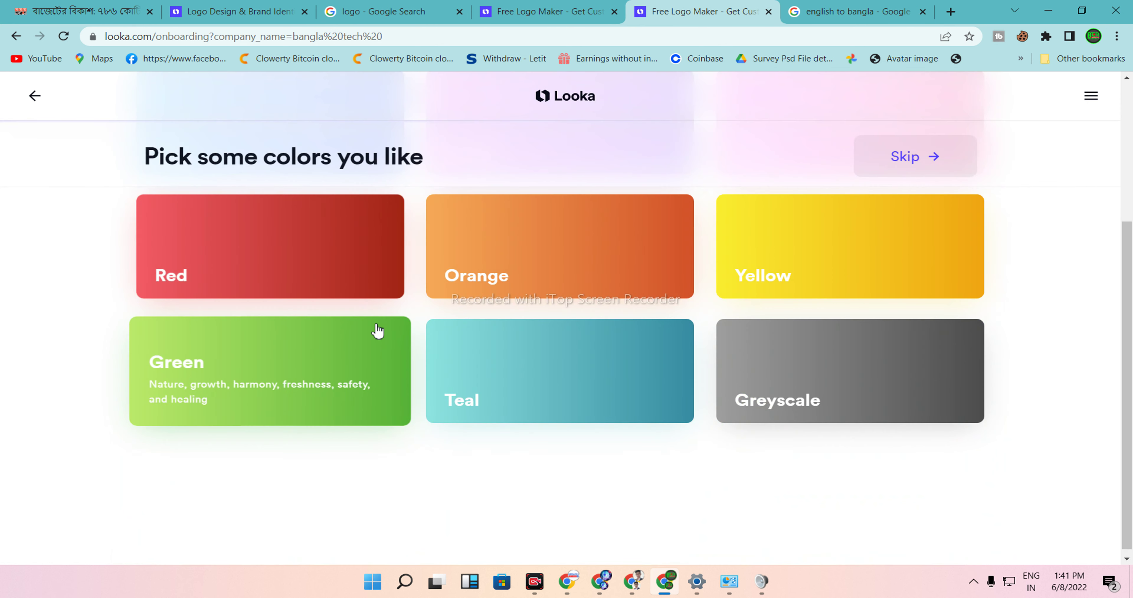
scroll(377, 331, up, 4)
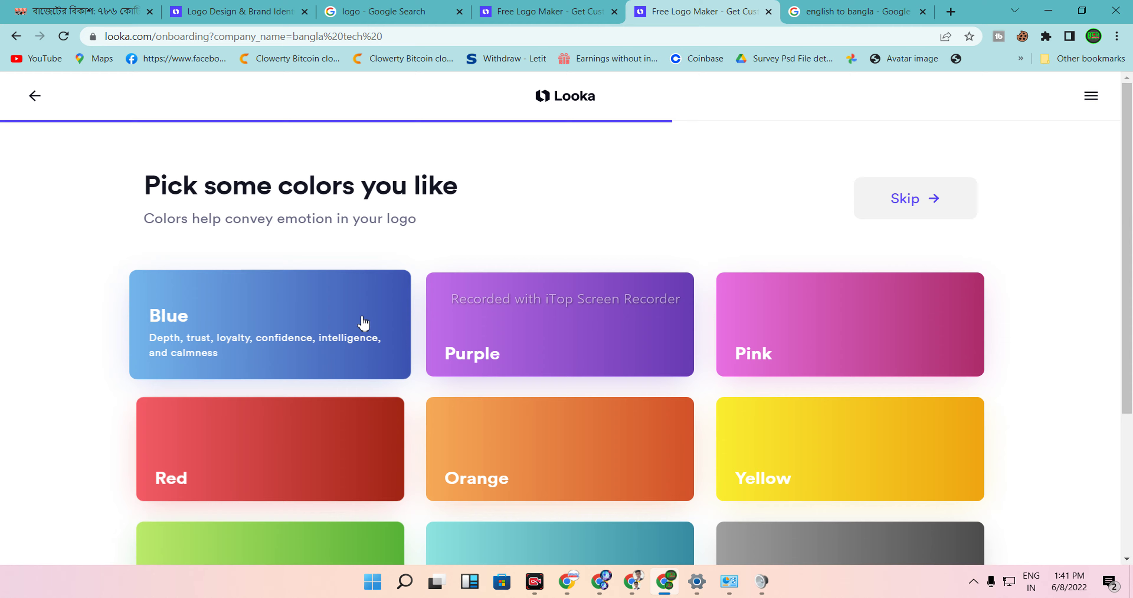
scroll(363, 323, down, 4)
scroll(398, 327, up, 4)
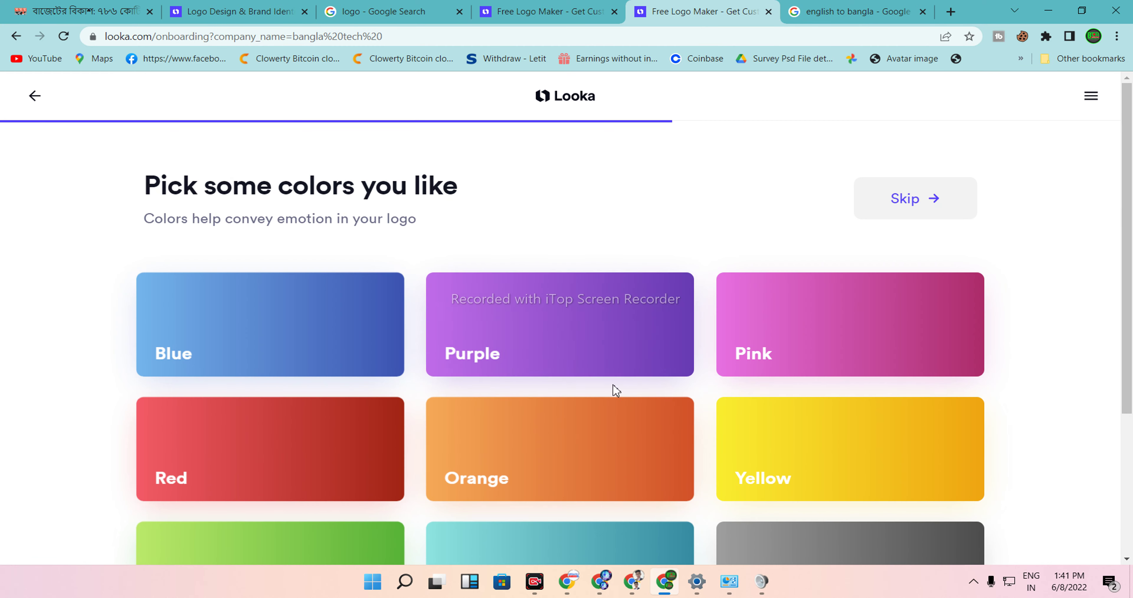
scroll(791, 418, down, 4)
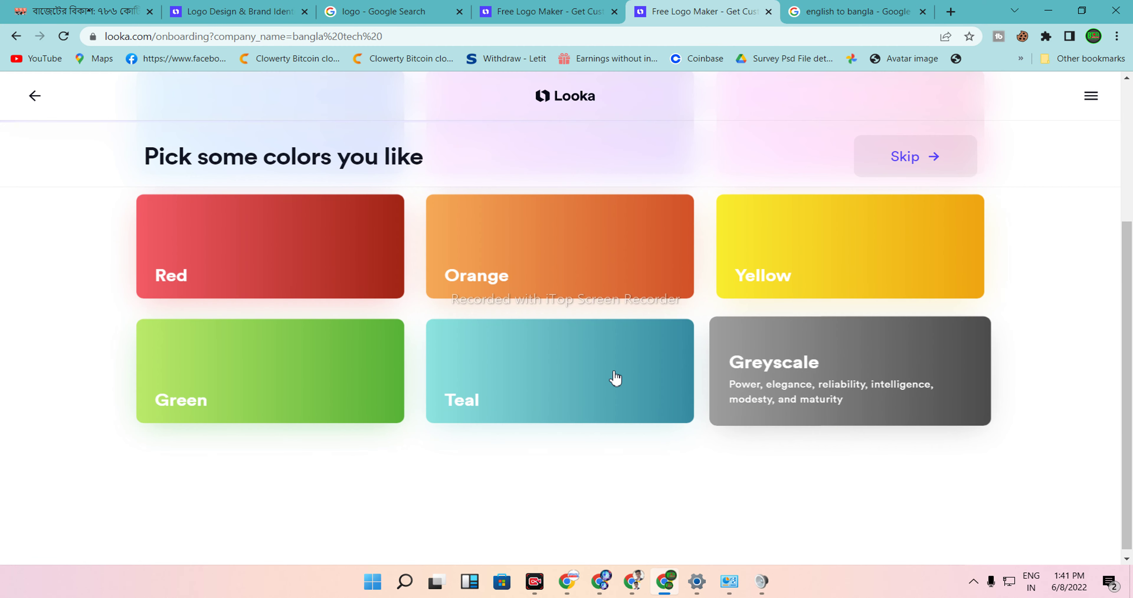
scroll(567, 393, up, 4)
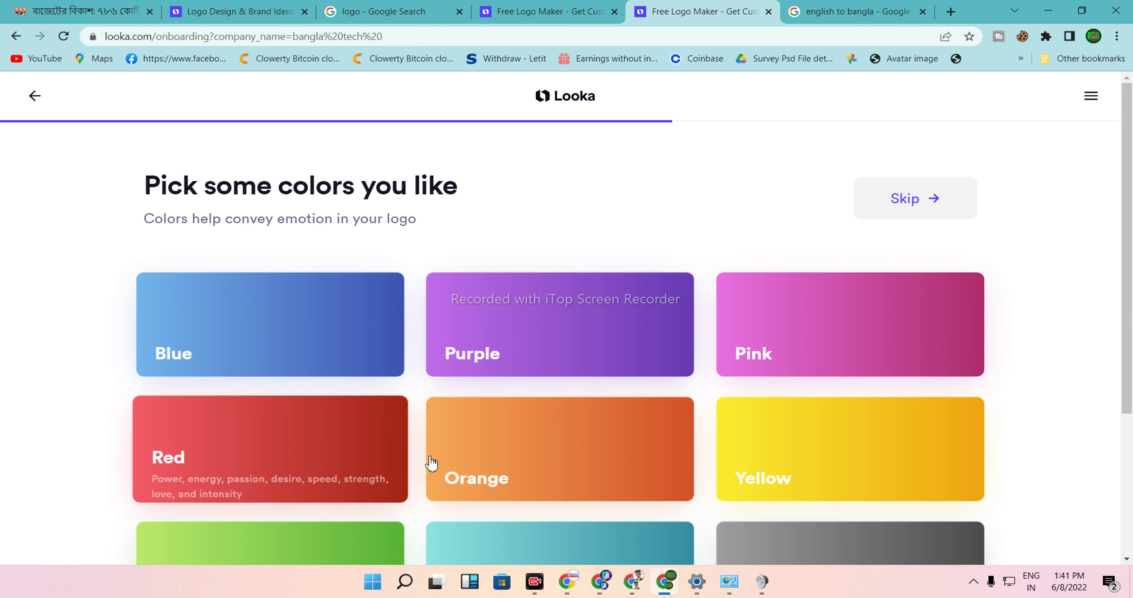
click(822, 315)
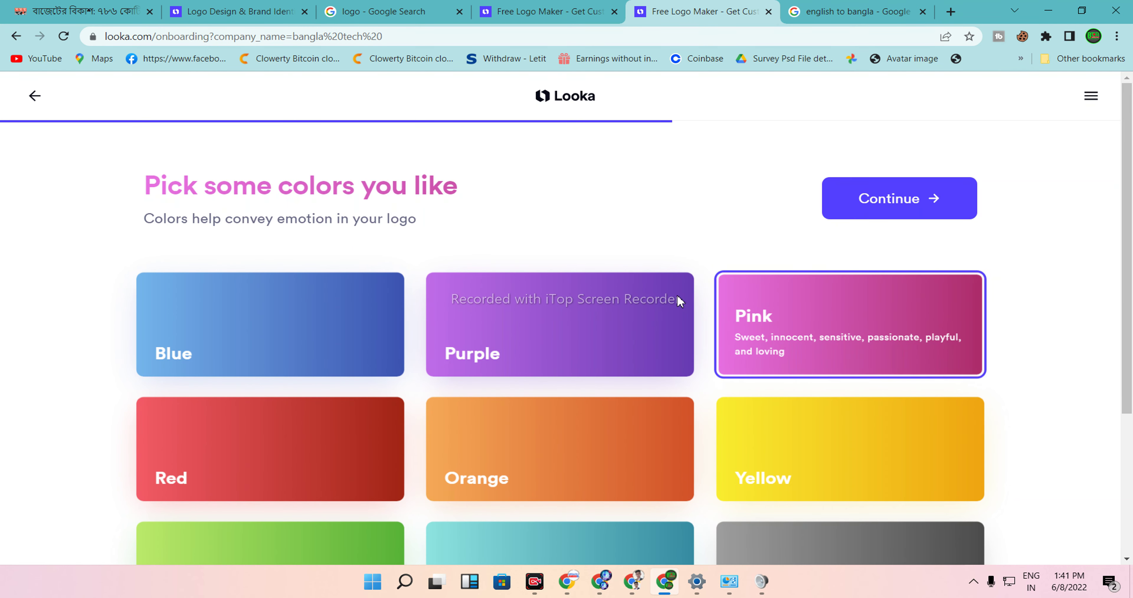
drag(152, 182, 298, 180)
click(314, 282)
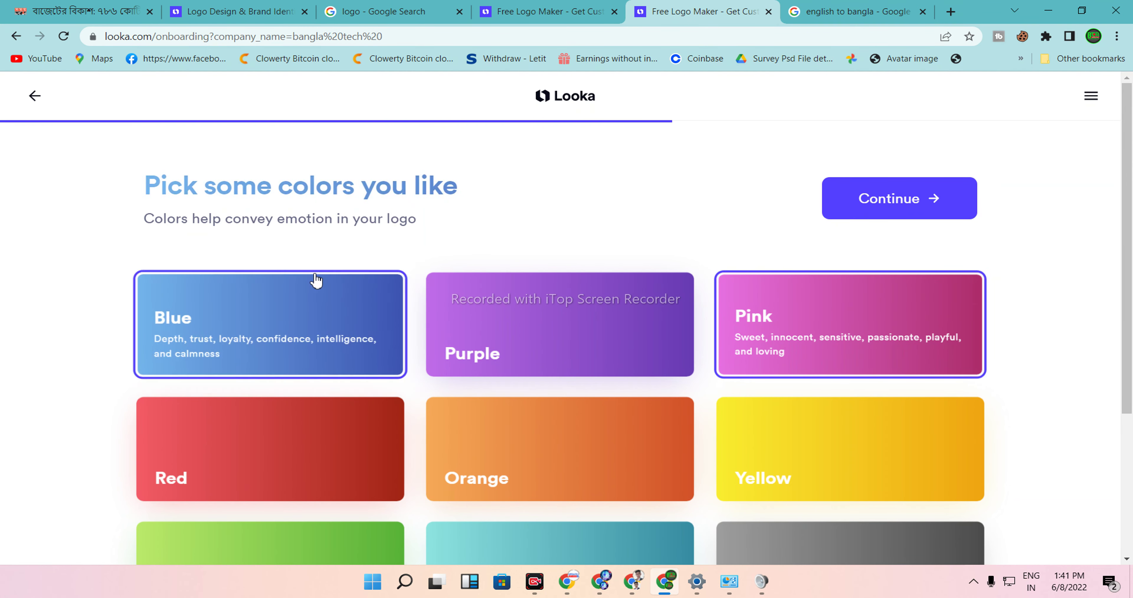
click(484, 308)
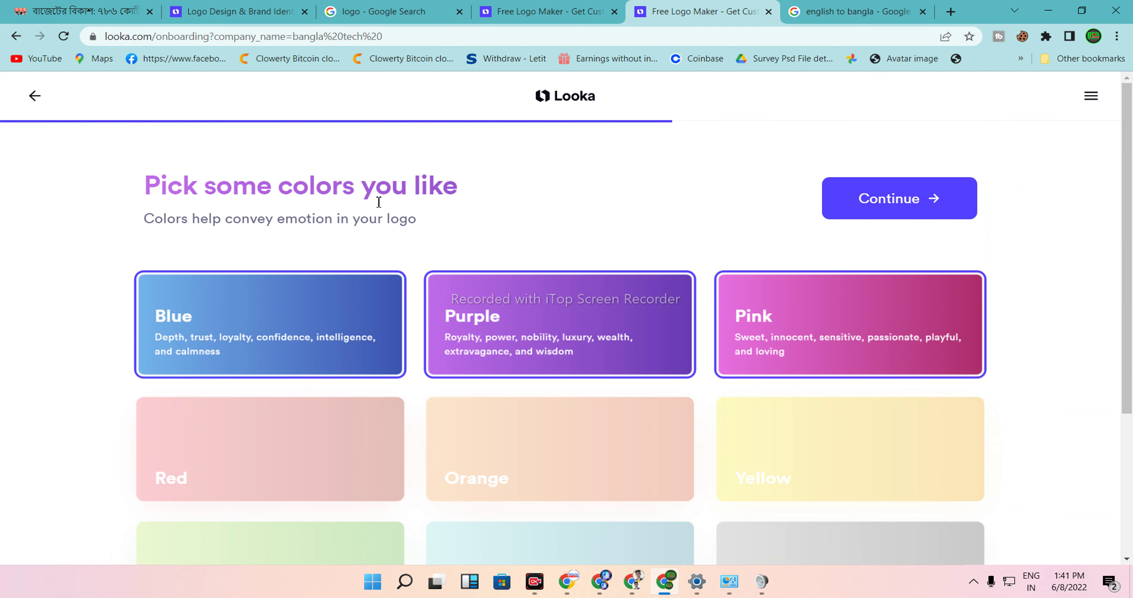
click(905, 337)
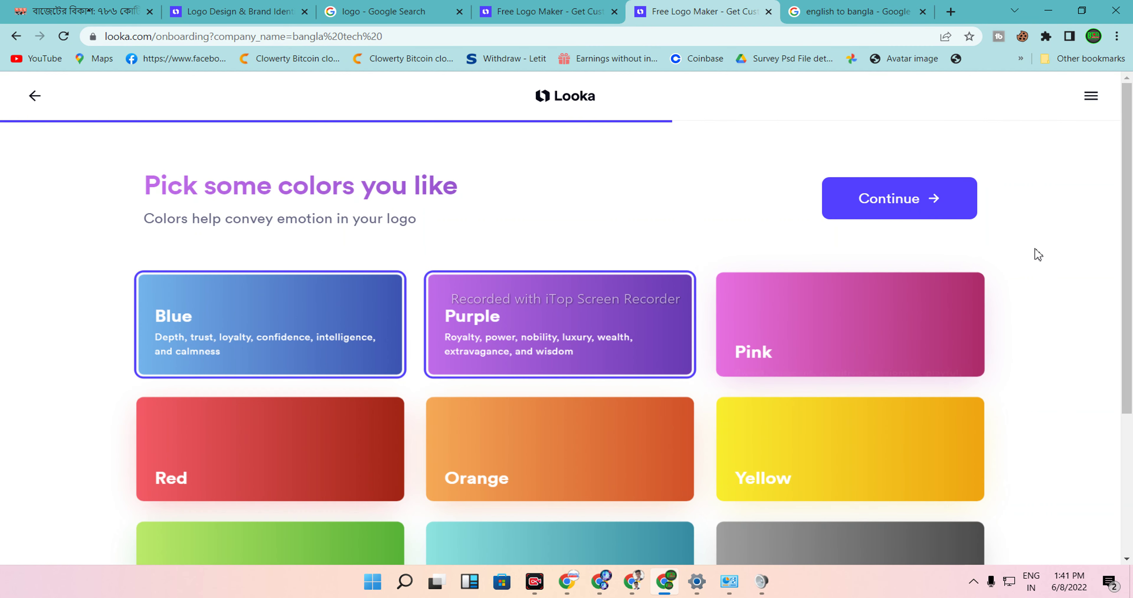
click(881, 199)
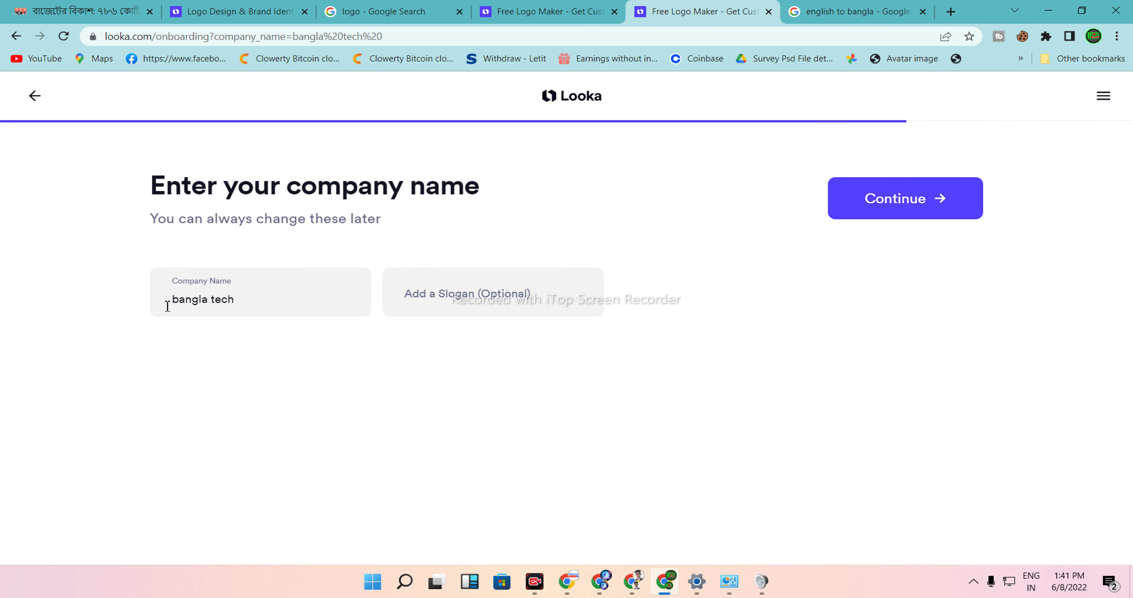
drag(170, 305, 253, 303)
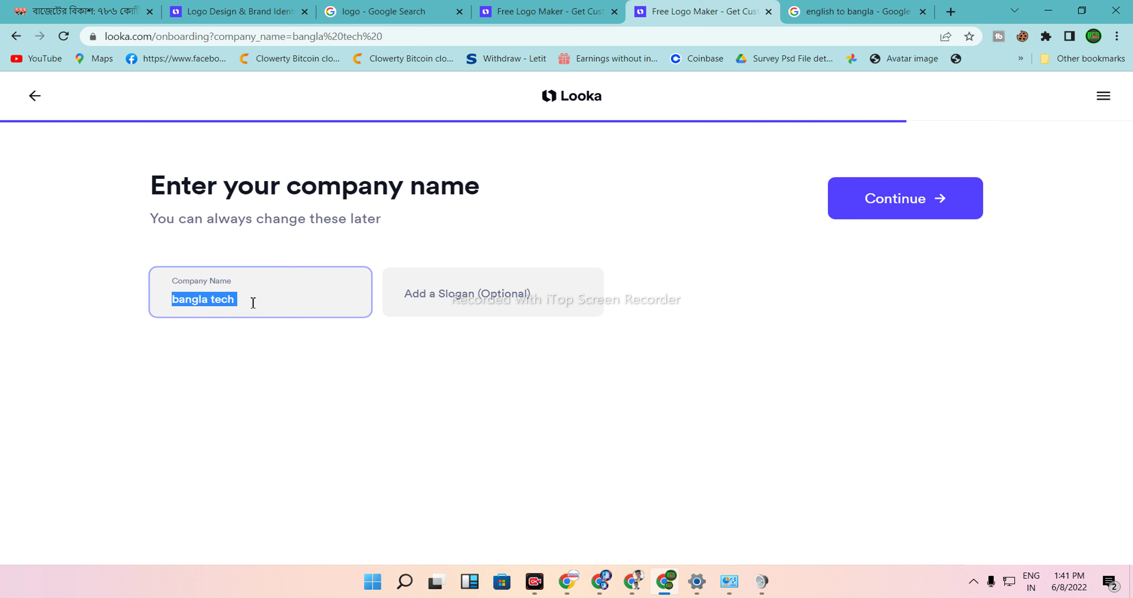
click(281, 307)
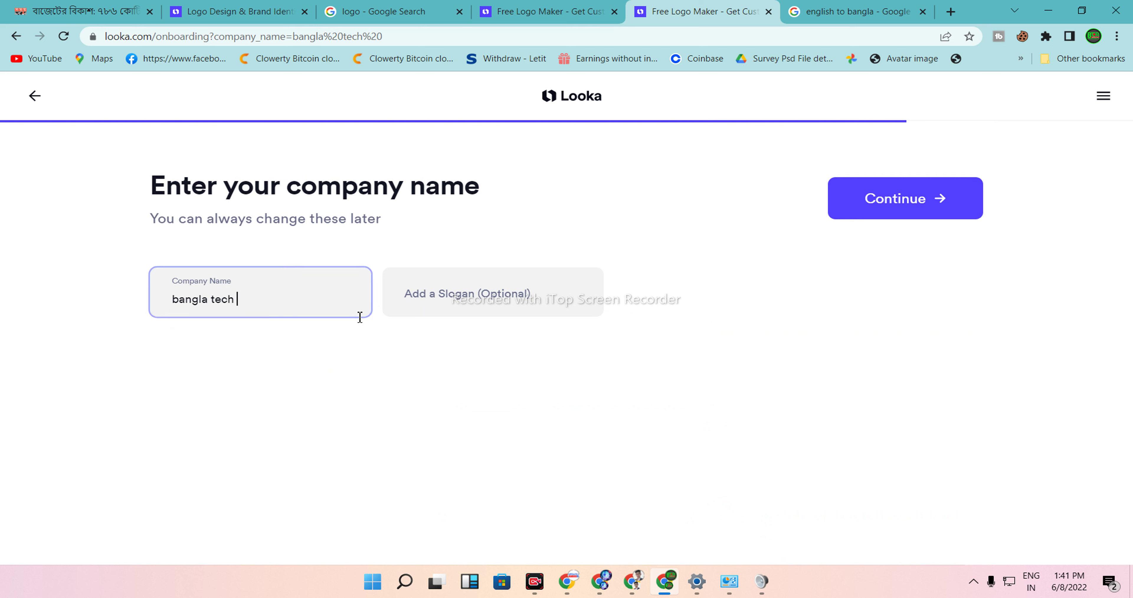
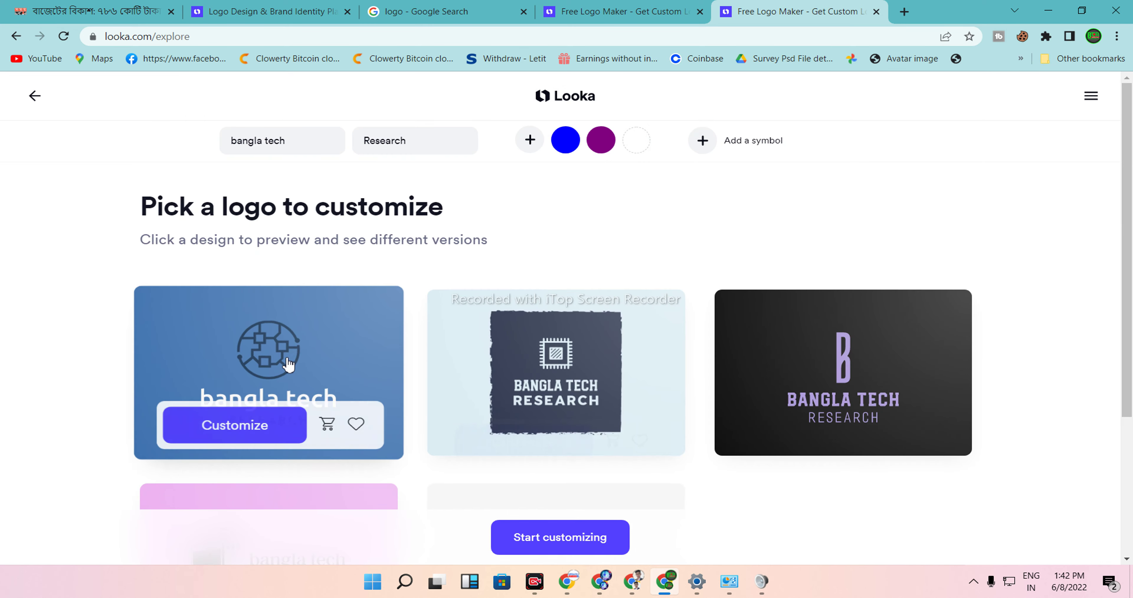
Examine the generated "bangla tech" logo designs through to the end of the list.
scroll(761, 375, down, 4)
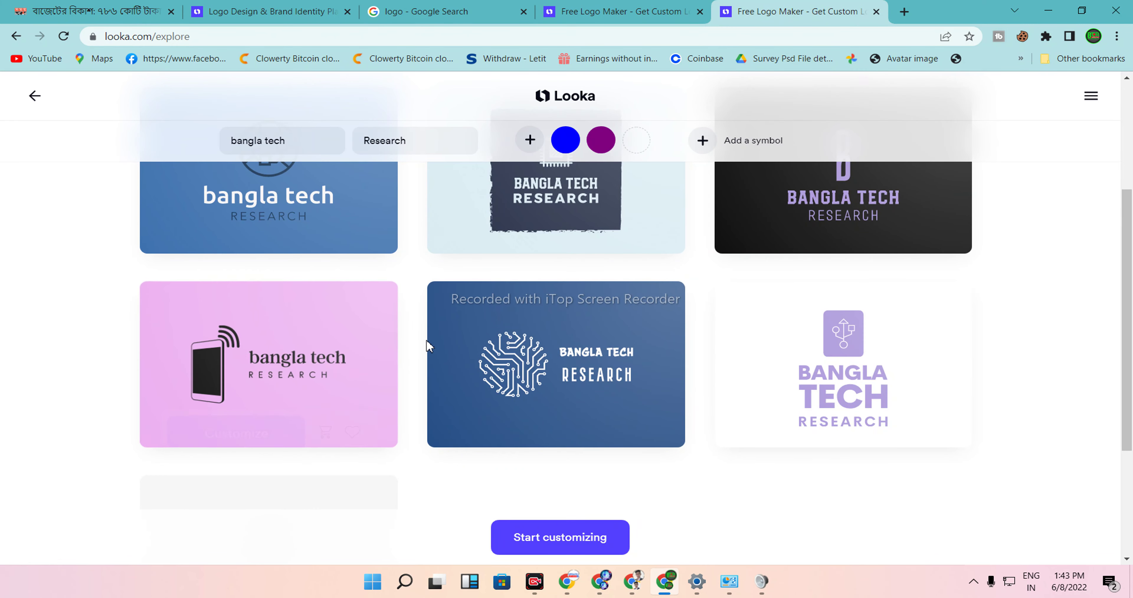
scroll(440, 345, down, 4)
scroll(579, 323, up, 5)
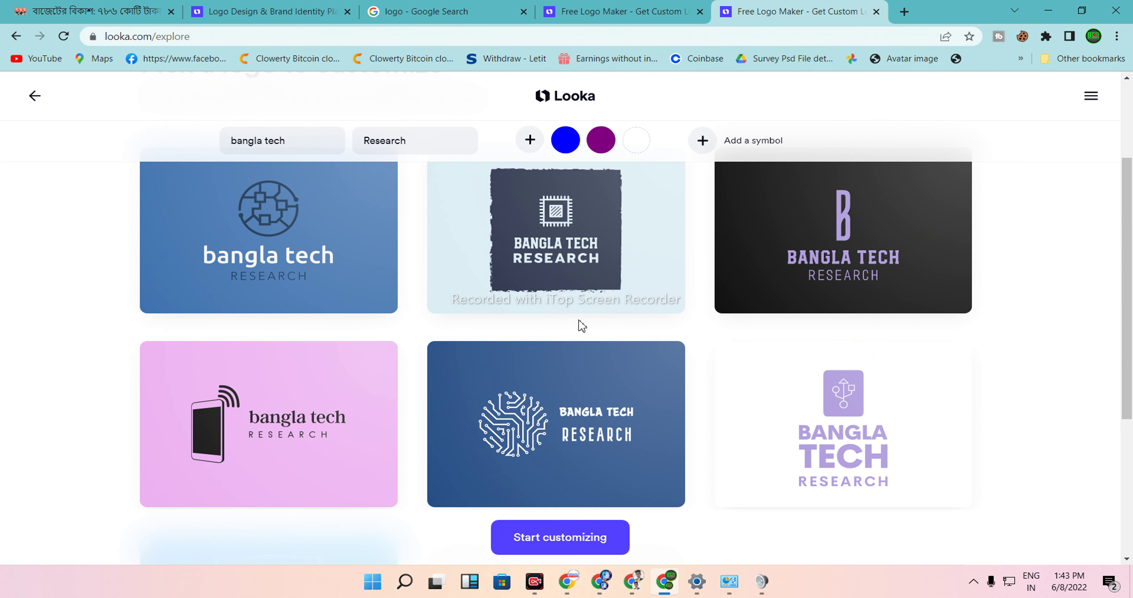
scroll(582, 326, down, 5)
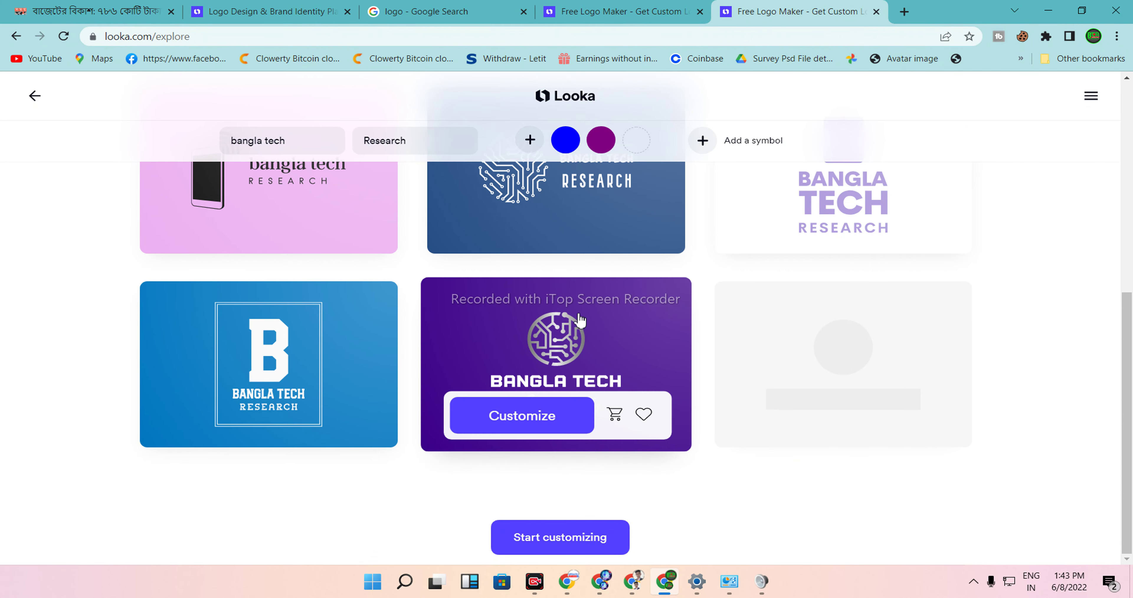
scroll(625, 323, up, 5)
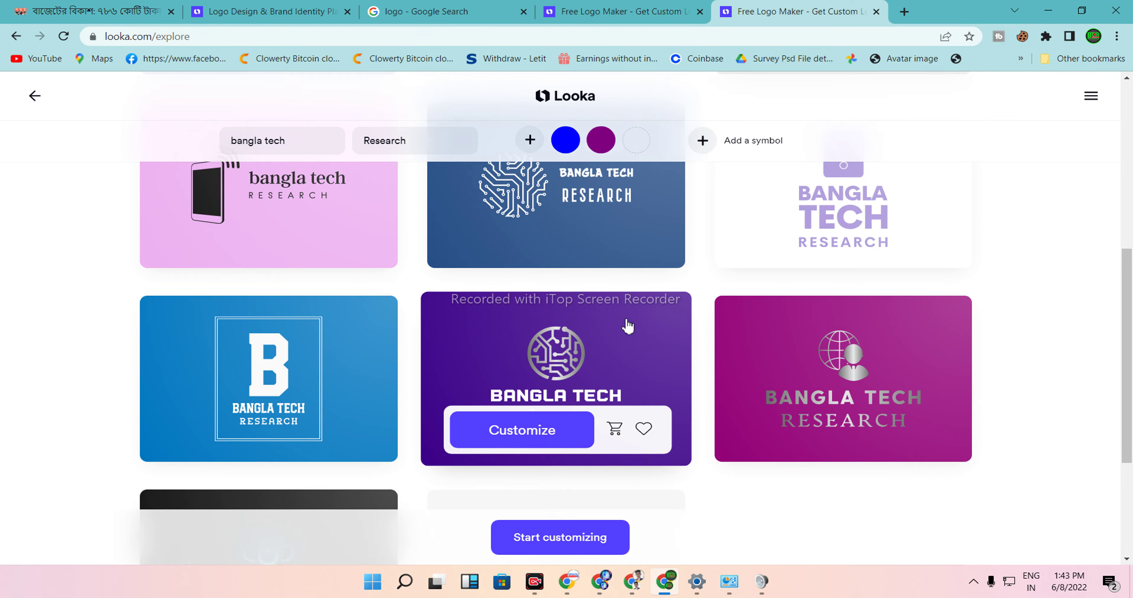
scroll(625, 323, down, 9)
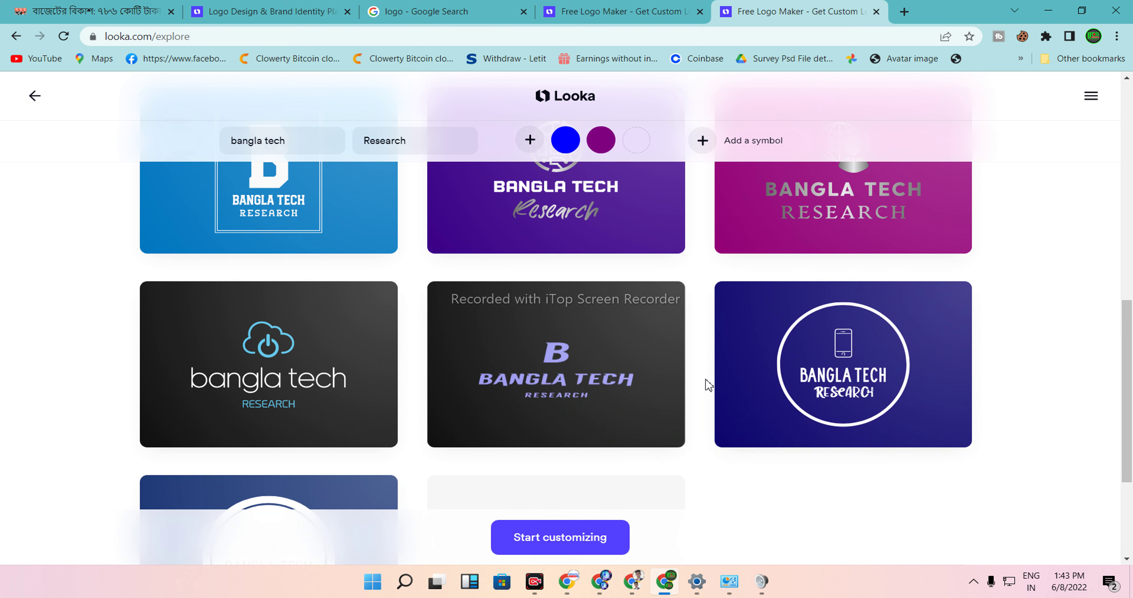
scroll(699, 381, down, 4)
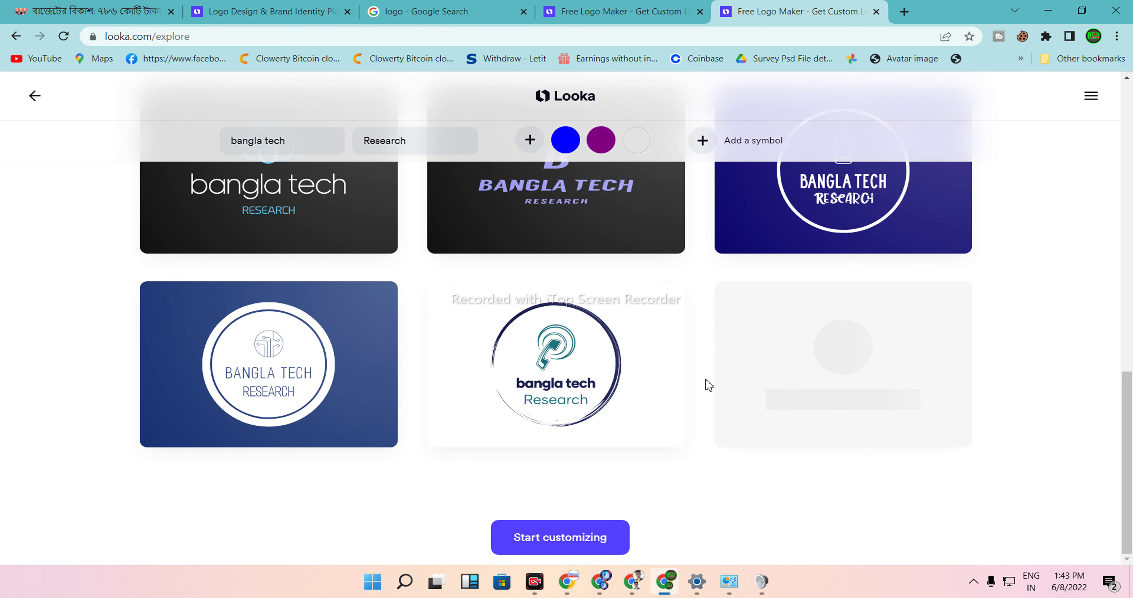
scroll(708, 384, down, 4)
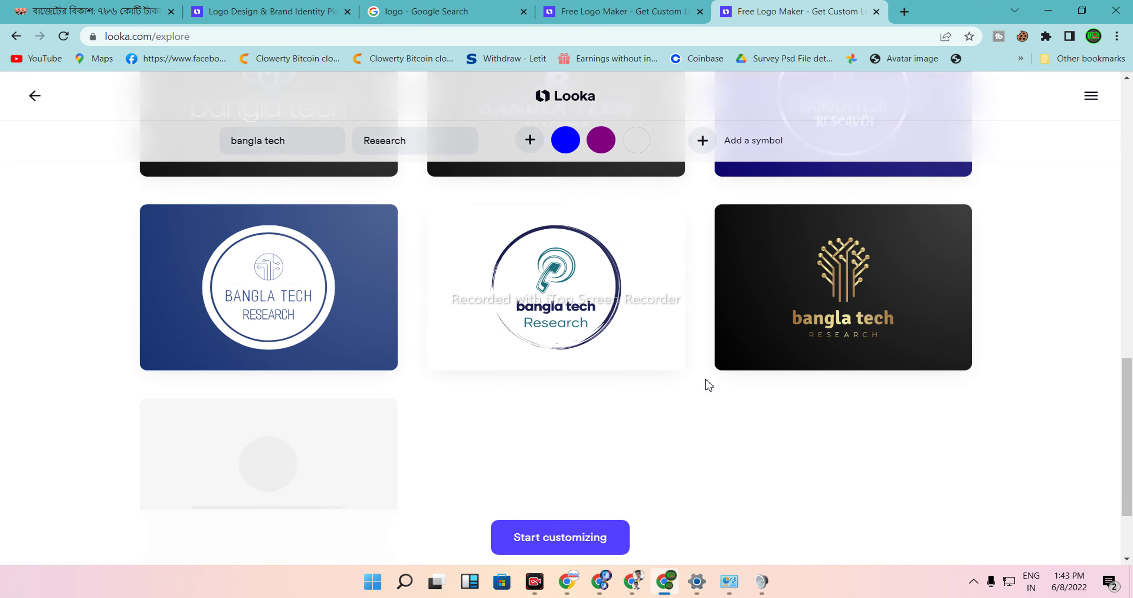
scroll(708, 384, up, 5)
scroll(708, 384, down, 5)
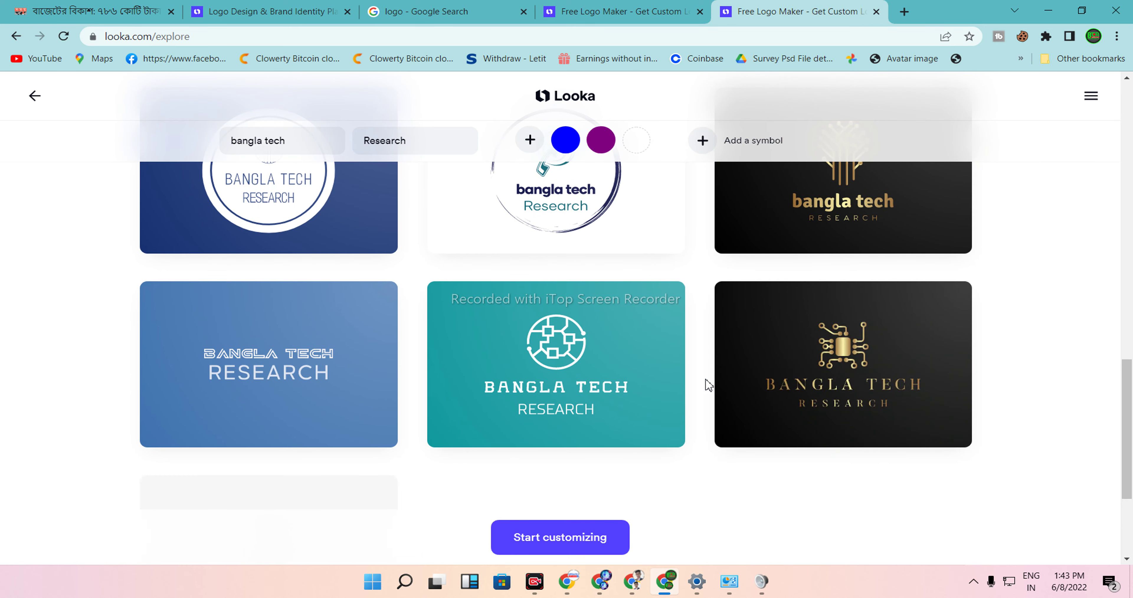
scroll(814, 331, down, 3)
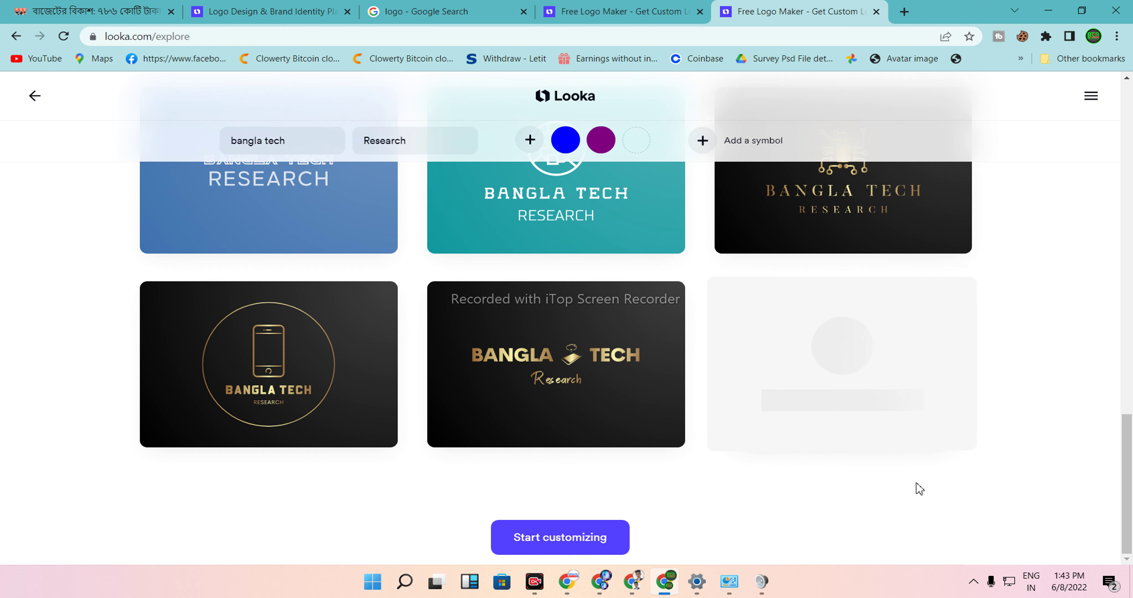
scroll(607, 458, down, 3)
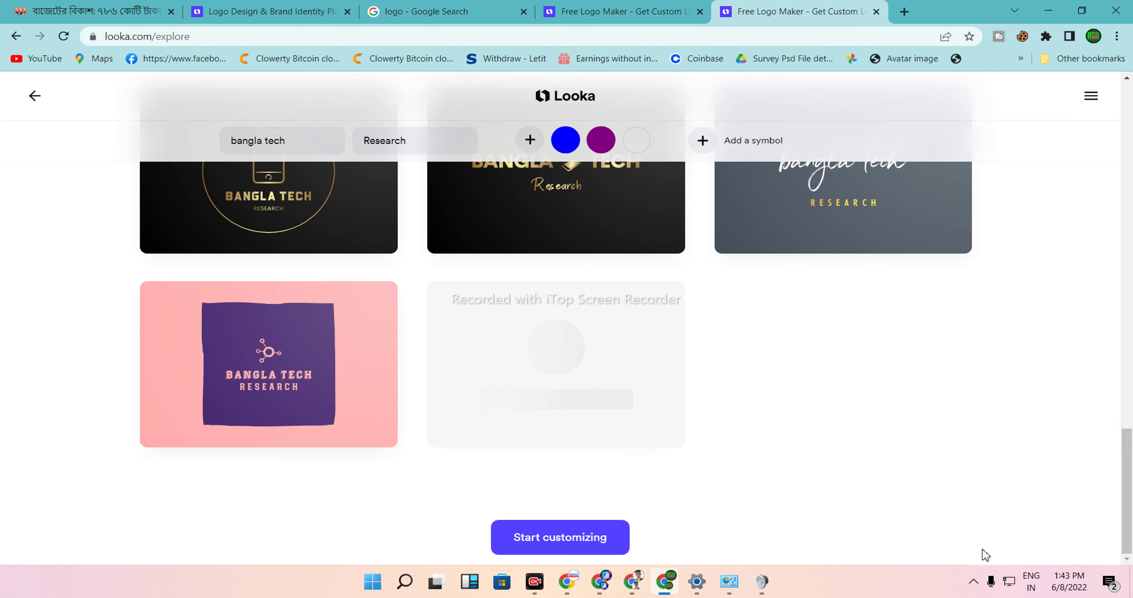
scroll(711, 374, down, 3)
scroll(711, 374, up, 15)
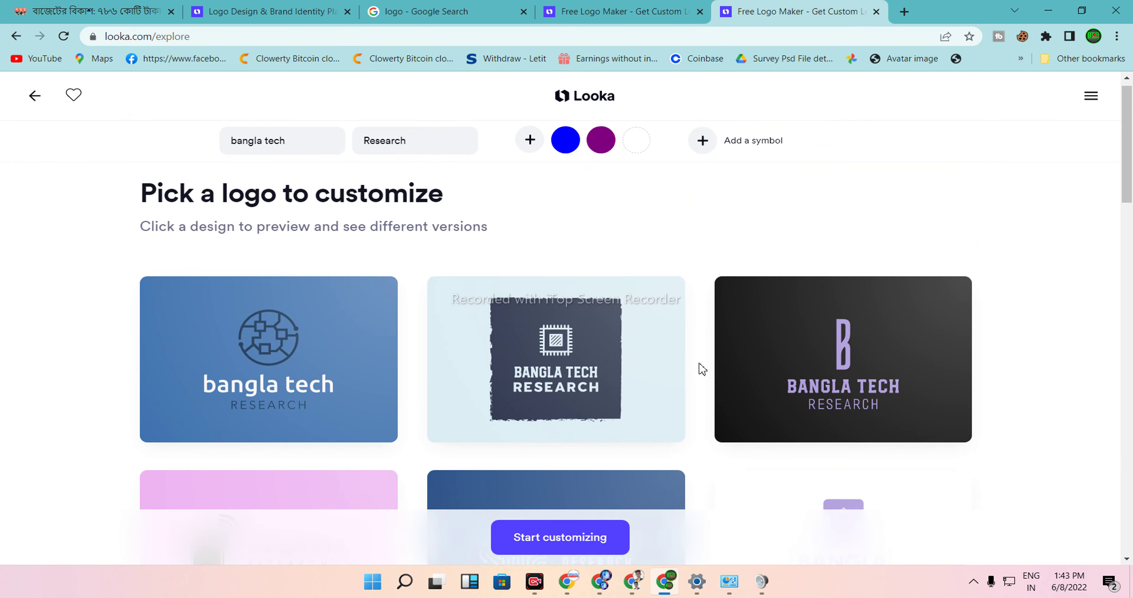
scroll(702, 369, down, 10)
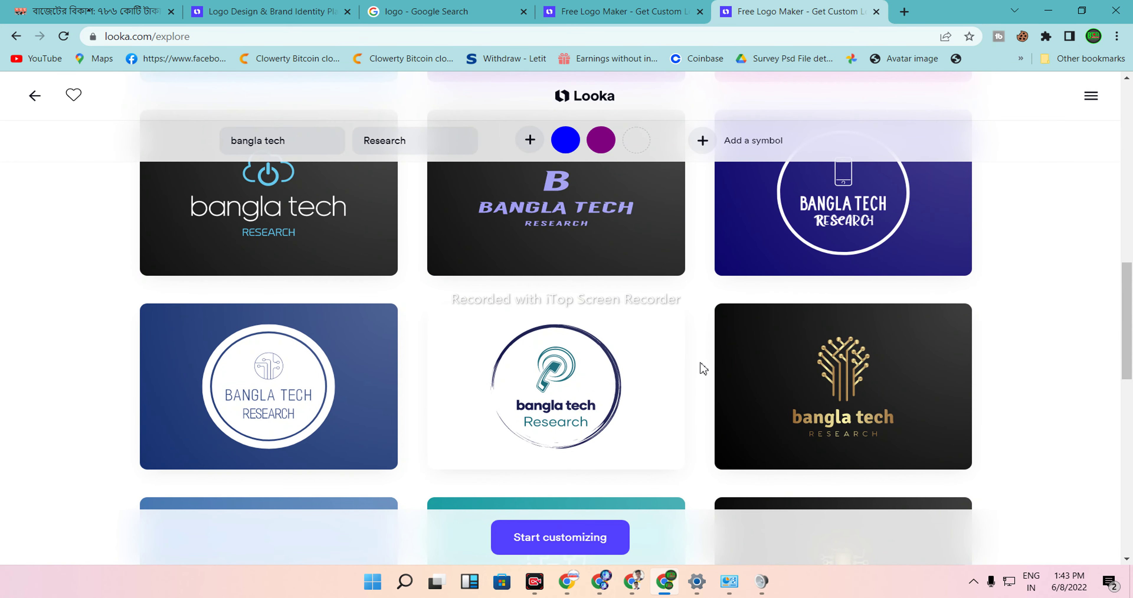
scroll(699, 376, down, 10)
click(603, 379)
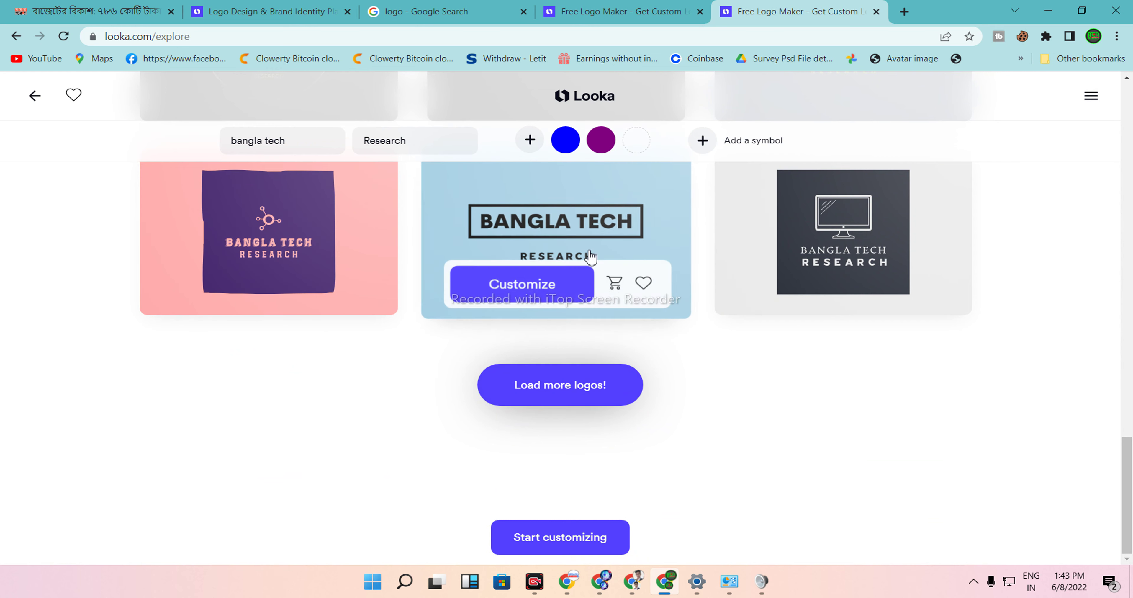
scroll(620, 291, down, 10)
scroll(762, 247, up, 5)
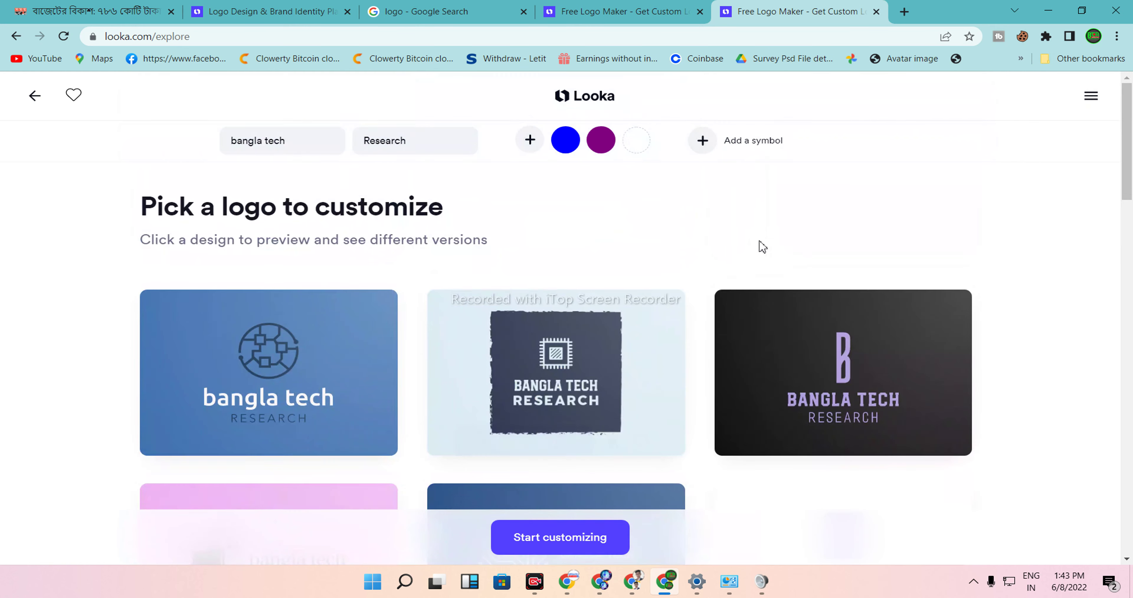
scroll(753, 248, down, 6)
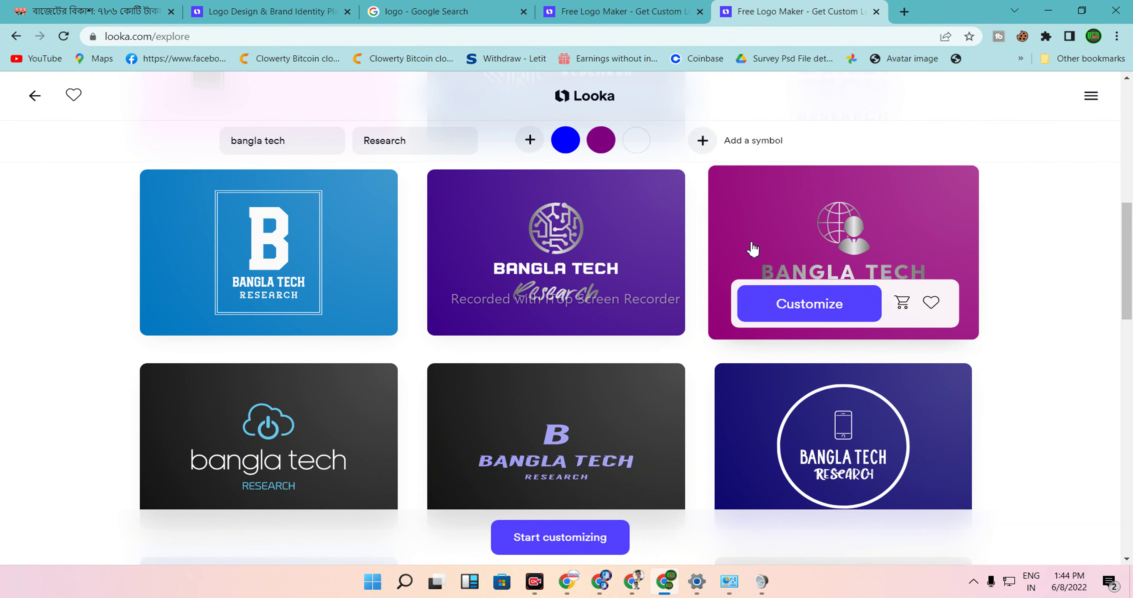
scroll(754, 248, down, 5)
scroll(754, 247, down, 10)
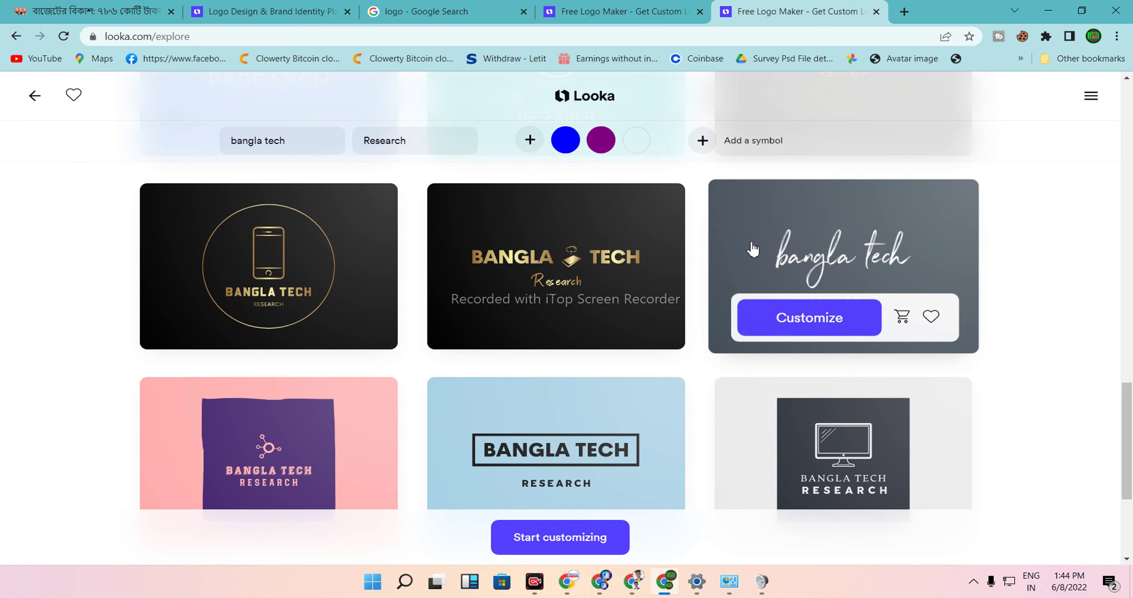
scroll(753, 247, down, 5)
scroll(754, 248, down, 8)
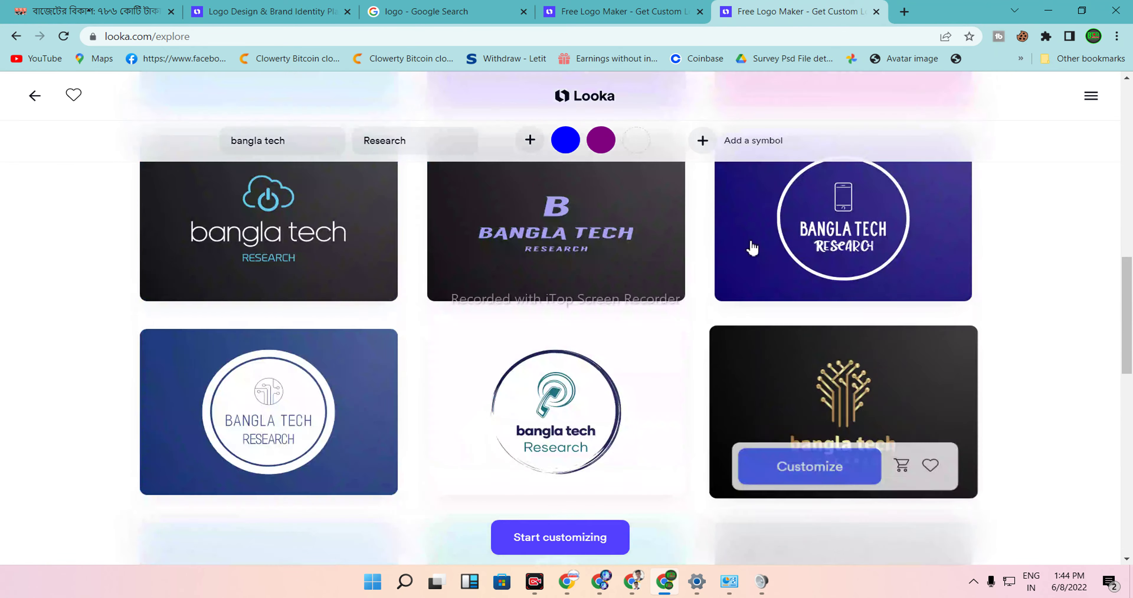
scroll(754, 248, up, 11)
scroll(753, 248, down, 5)
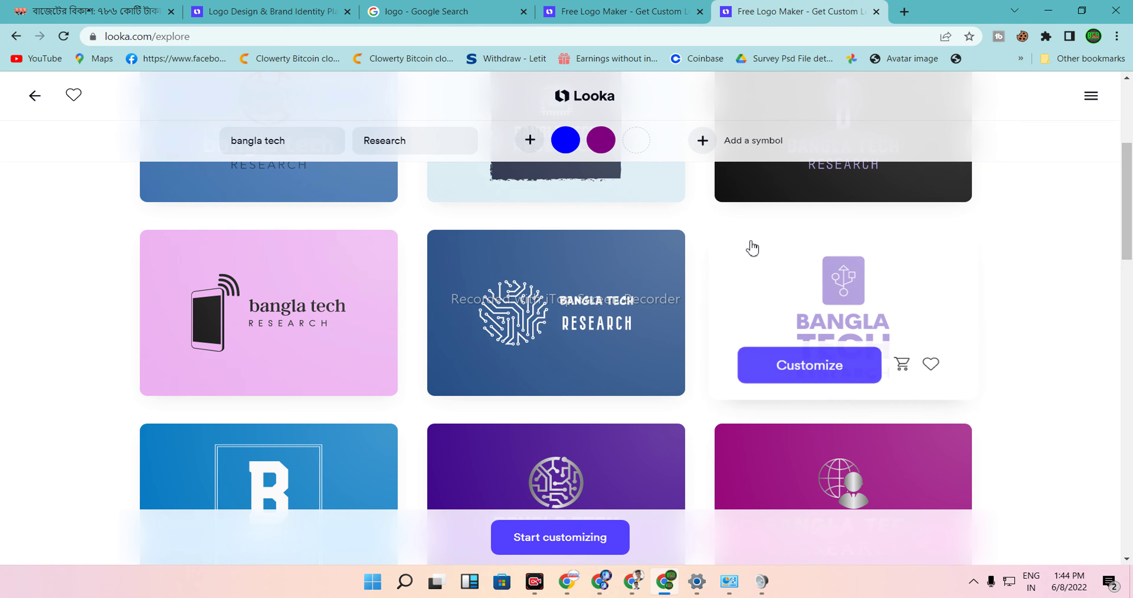
scroll(752, 248, down, 5)
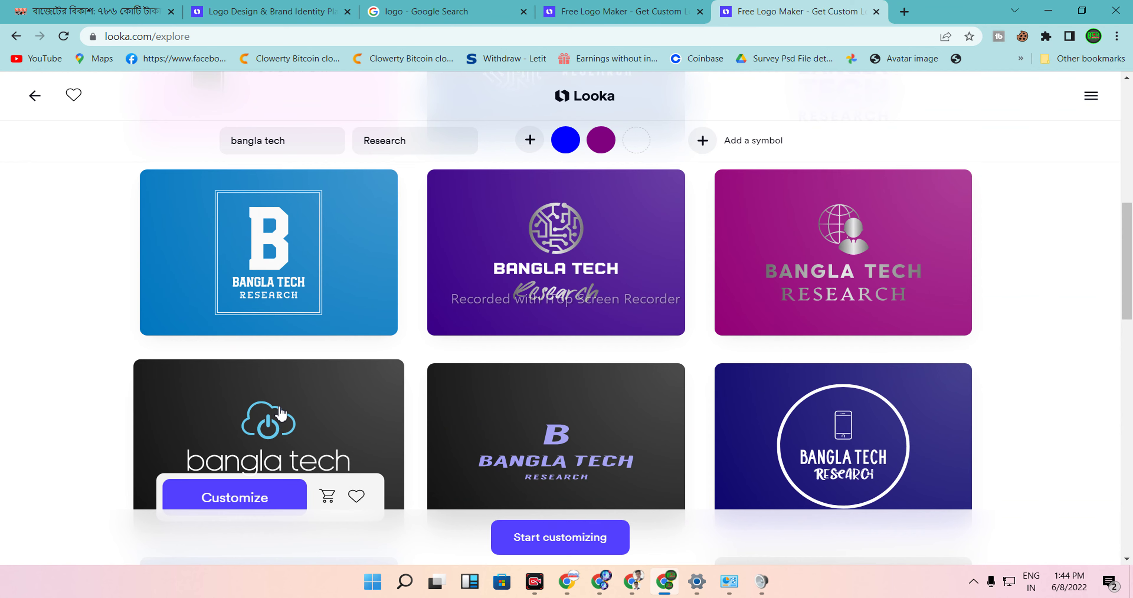
Open the black "bangla tech" logo with the blue cloud and power symbol in the logo editor.
scroll(281, 411, up, 10)
scroll(308, 403, down, 5)
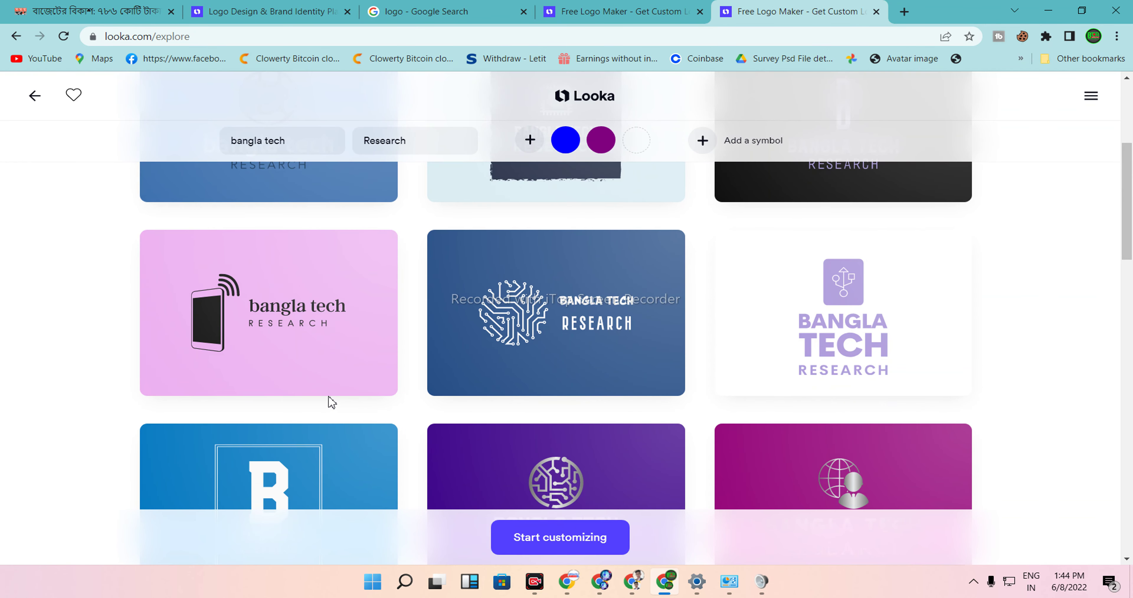
scroll(331, 402, down, 4)
click(299, 409)
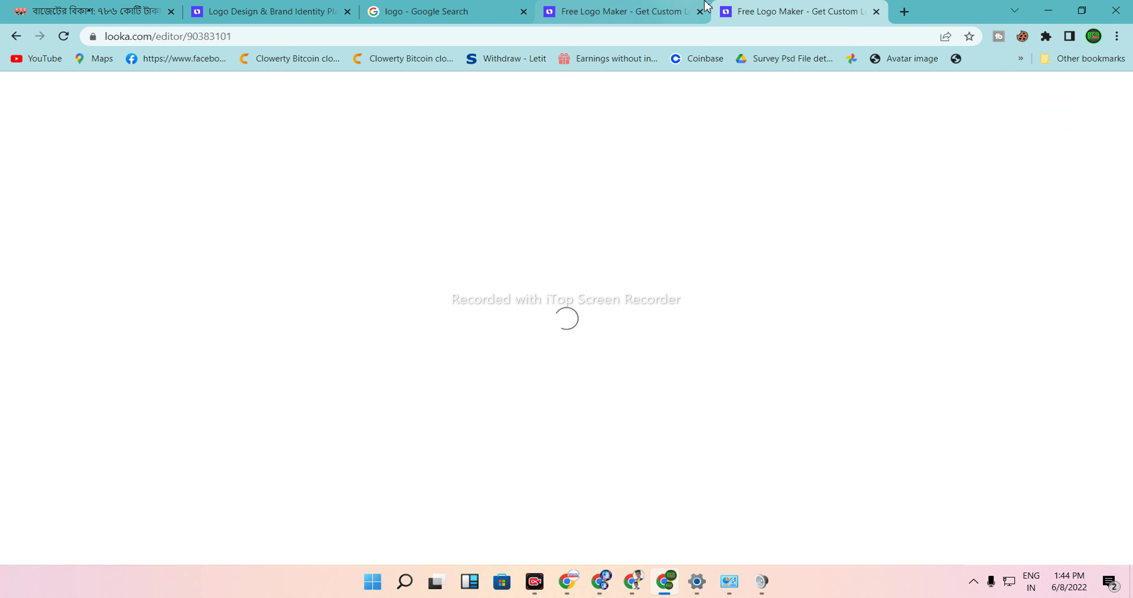
click(707, 6)
click(816, 9)
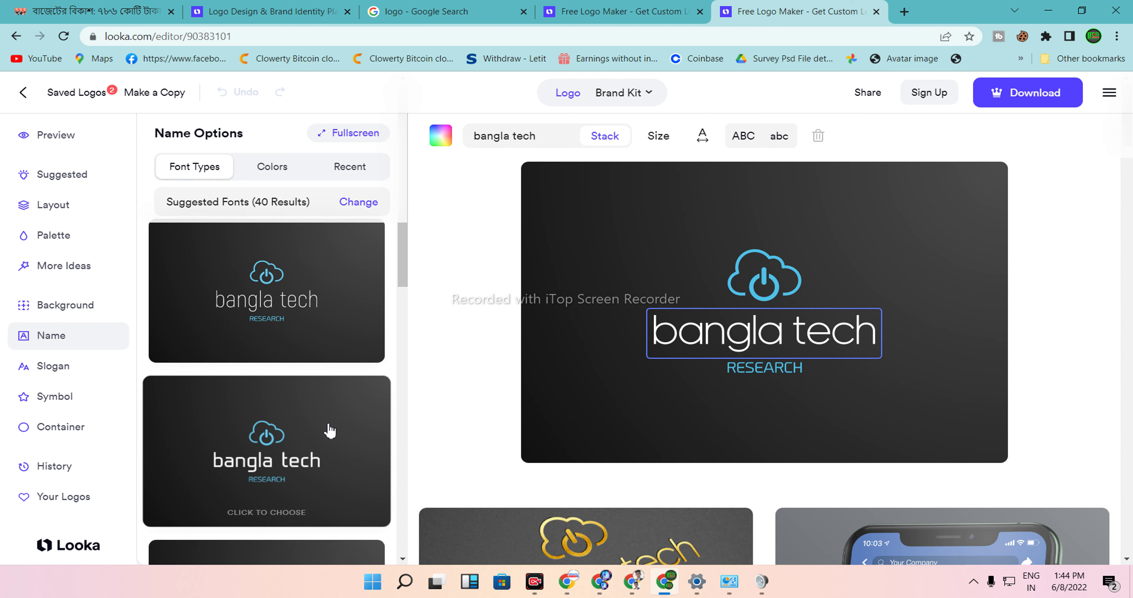
Try the outlined all-caps font and the condensed bold all-caps font on the company name.
scroll(325, 417, down, 6)
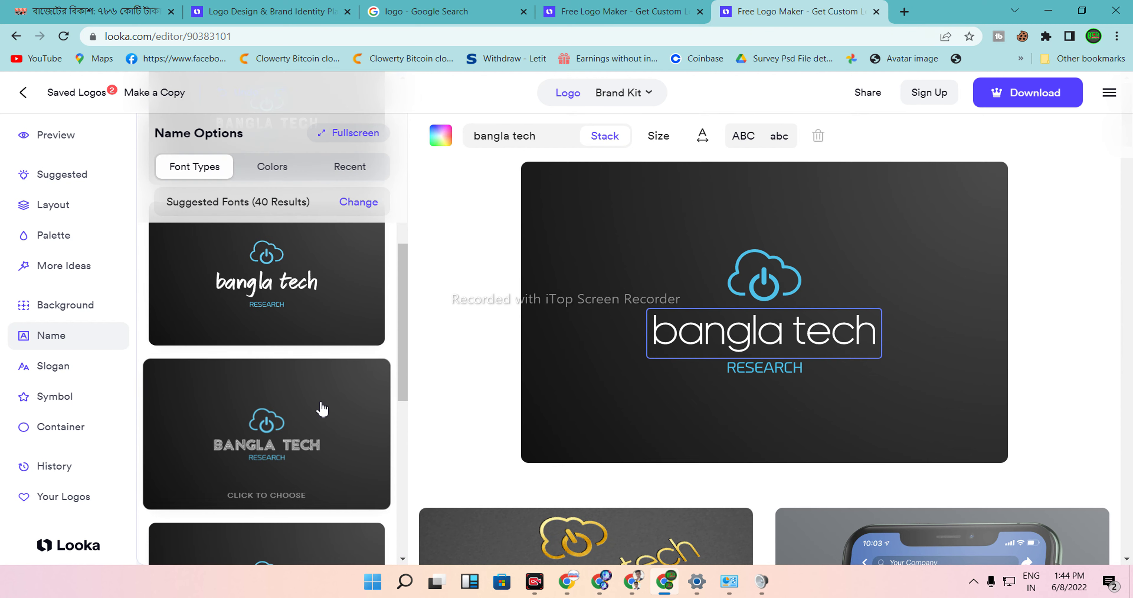
click(299, 428)
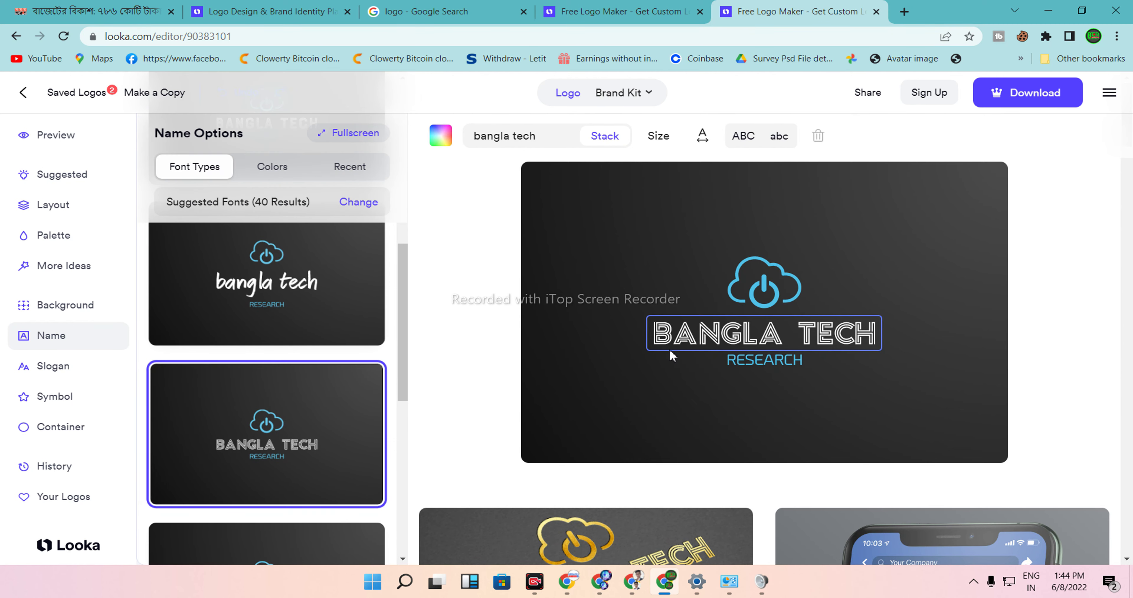
scroll(331, 379, down, 5)
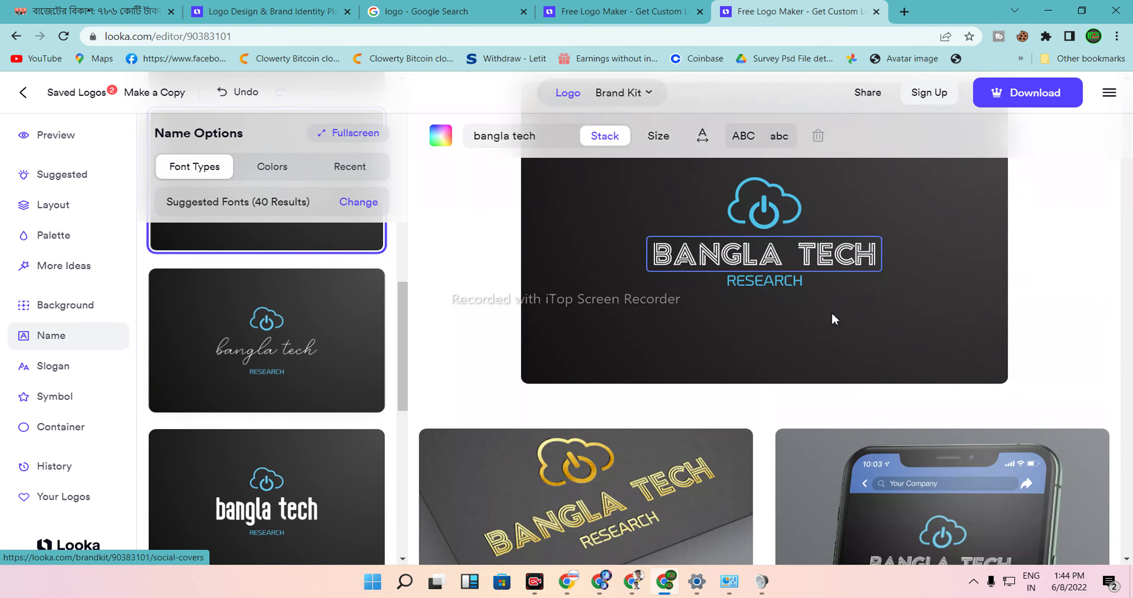
scroll(337, 449, down, 5)
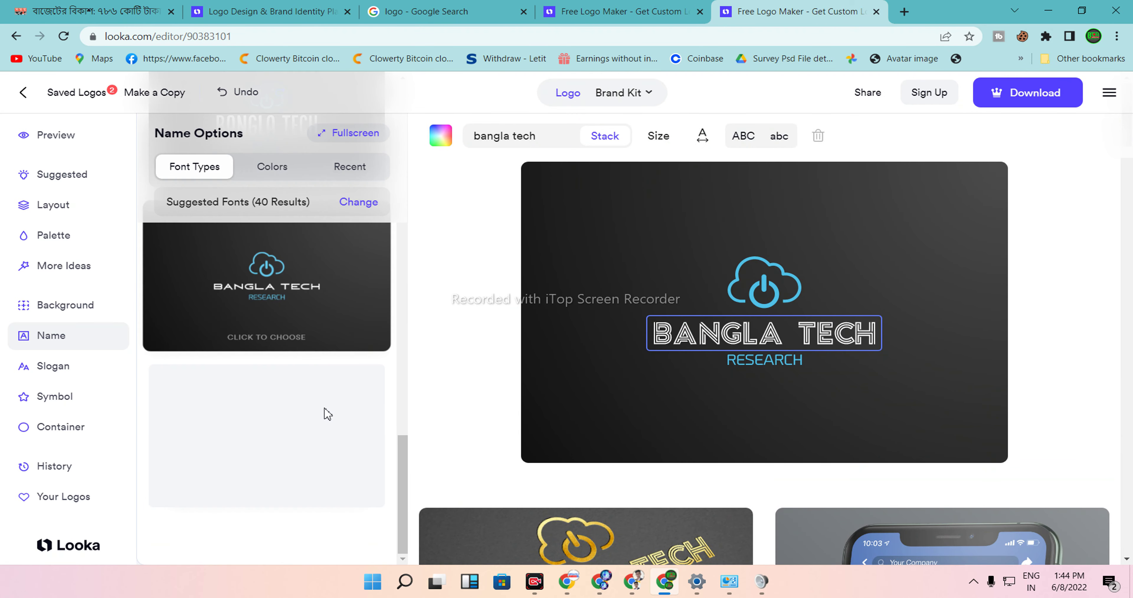
scroll(306, 342, up, 5)
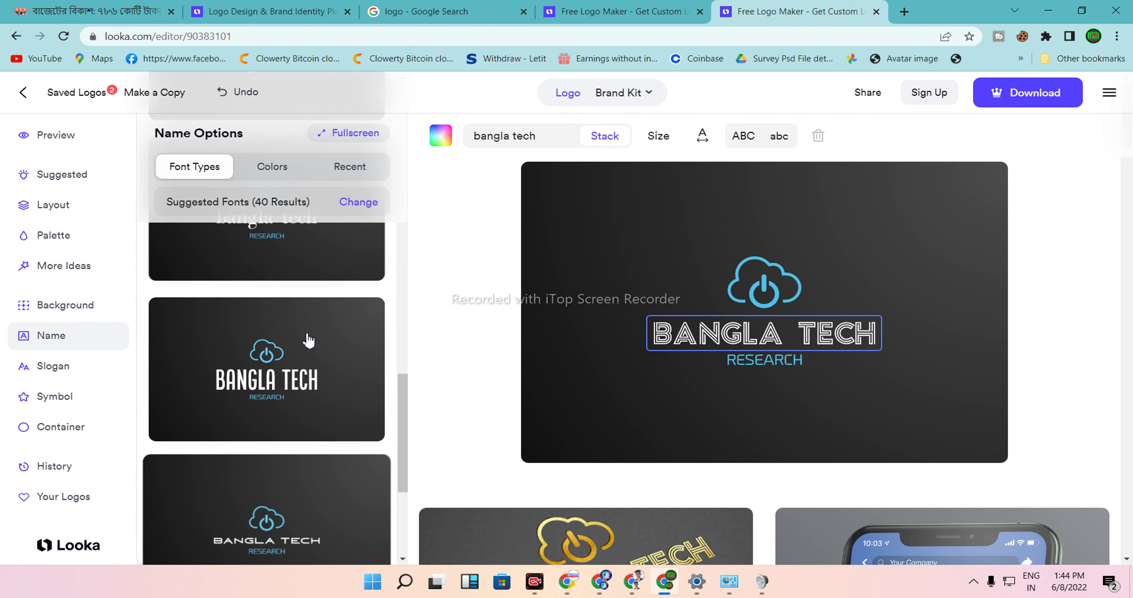
click(309, 387)
scroll(312, 385, down, 2)
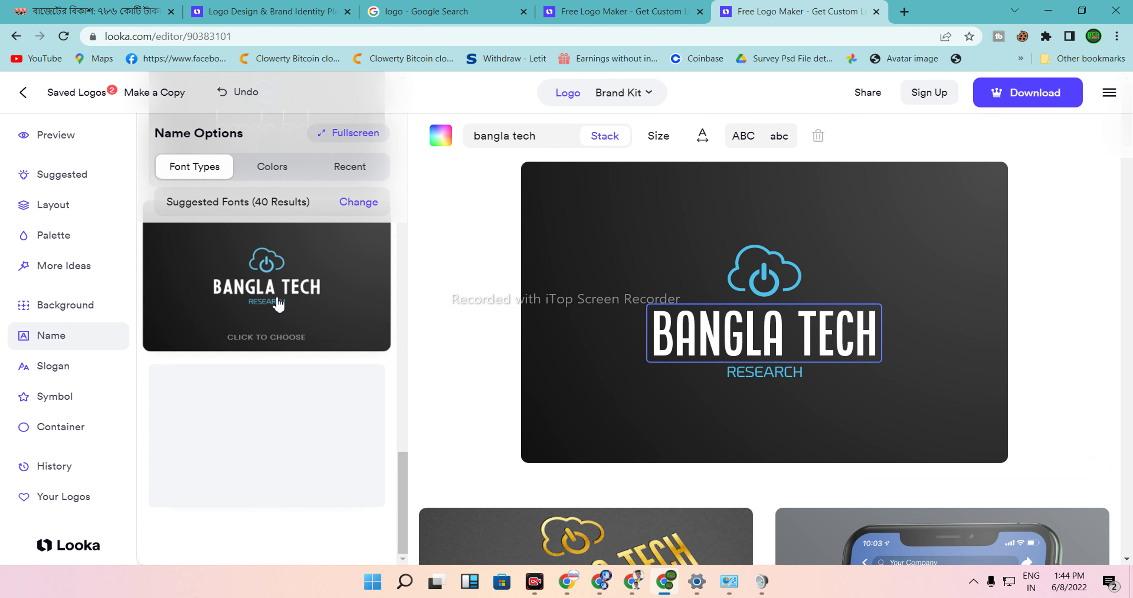
Set the company name in the bold squared techno font, the second of the suggested fonts.
scroll(278, 304, up, 10)
scroll(278, 303, up, 5)
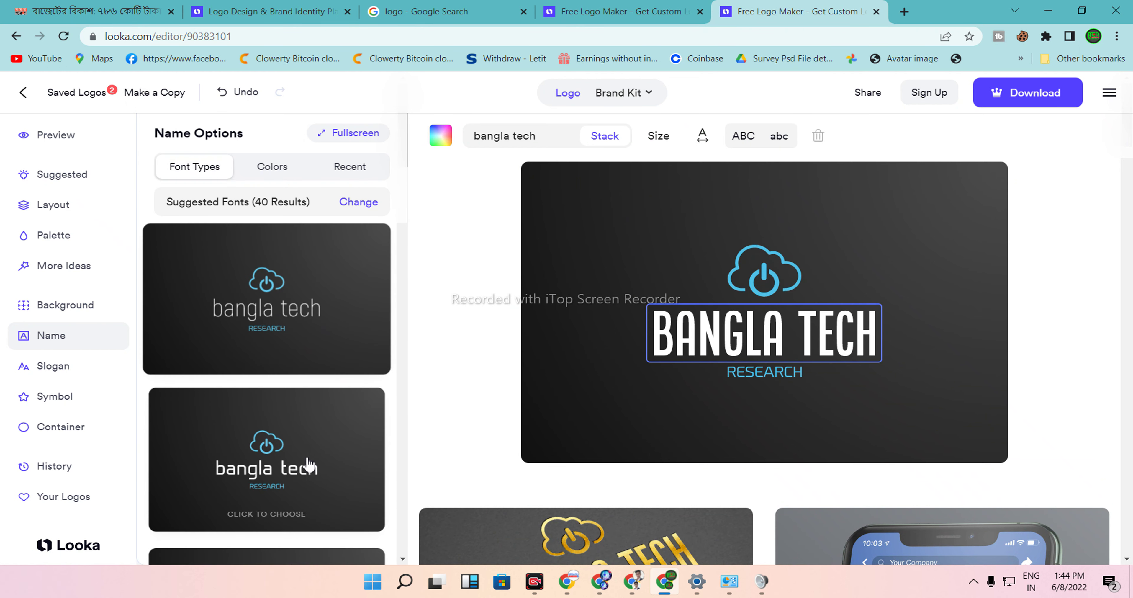
click(299, 464)
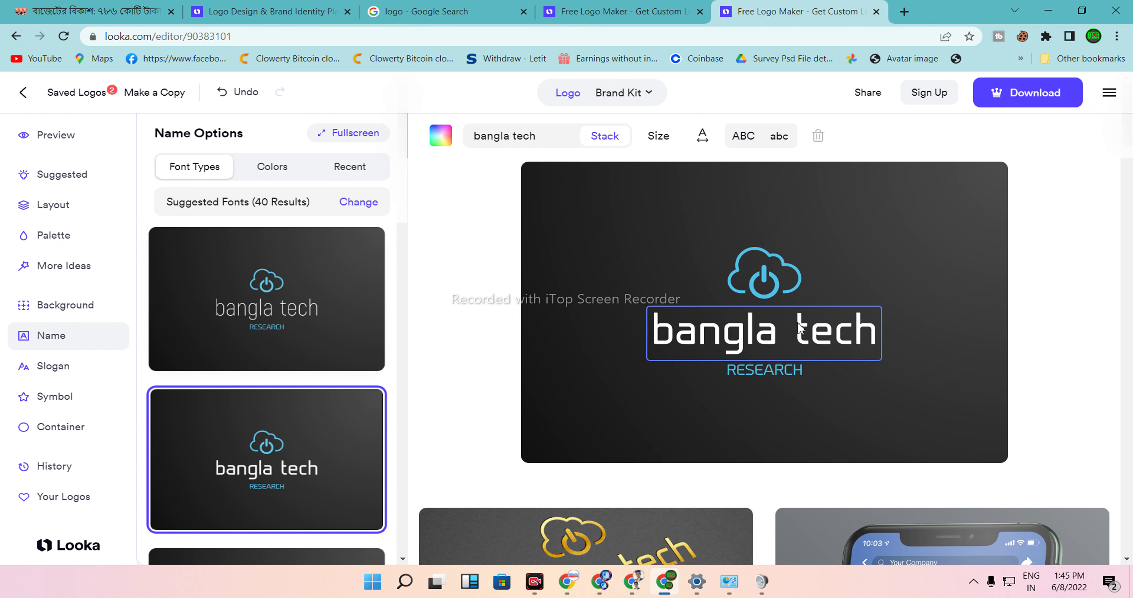
Recolour the company name text dark red (#C81010) and deselect it.
click(456, 149)
click(458, 148)
click(443, 141)
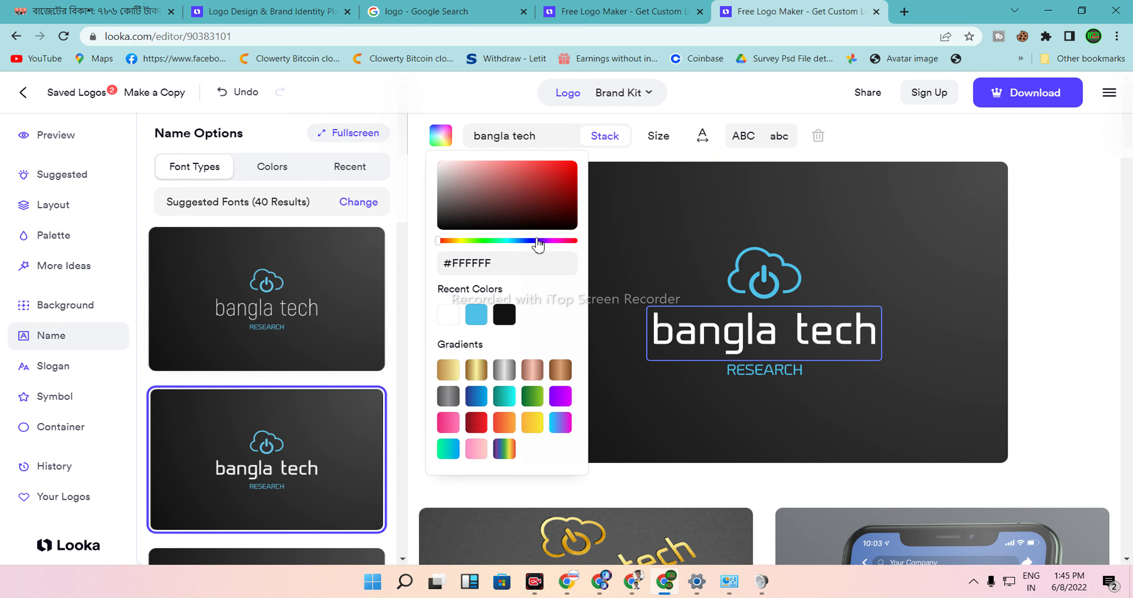
drag(489, 247, 525, 240)
click(394, 247)
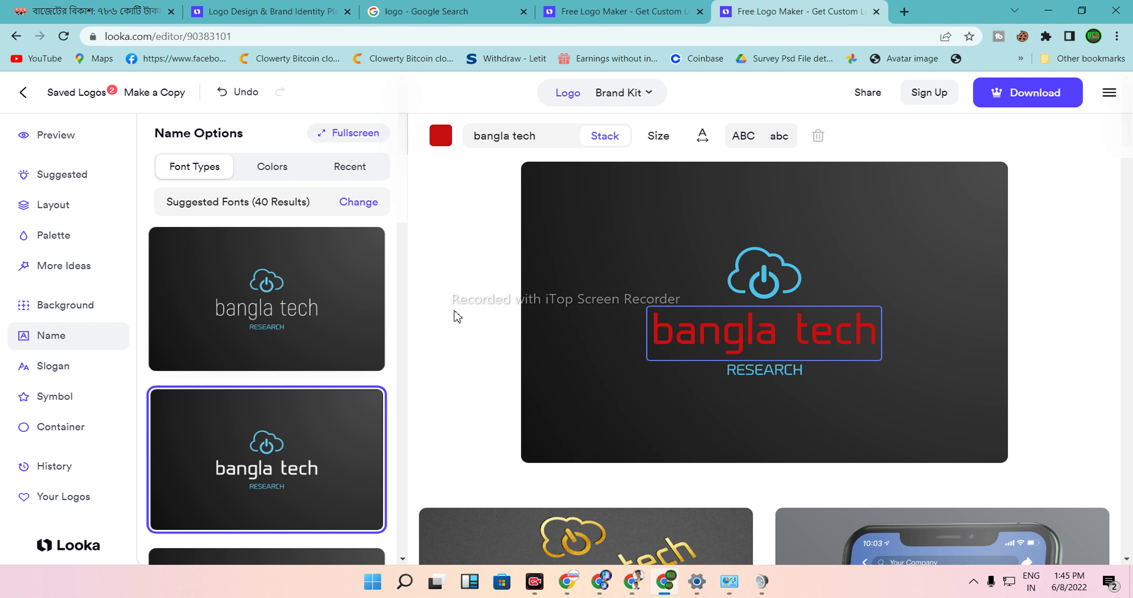
click(460, 299)
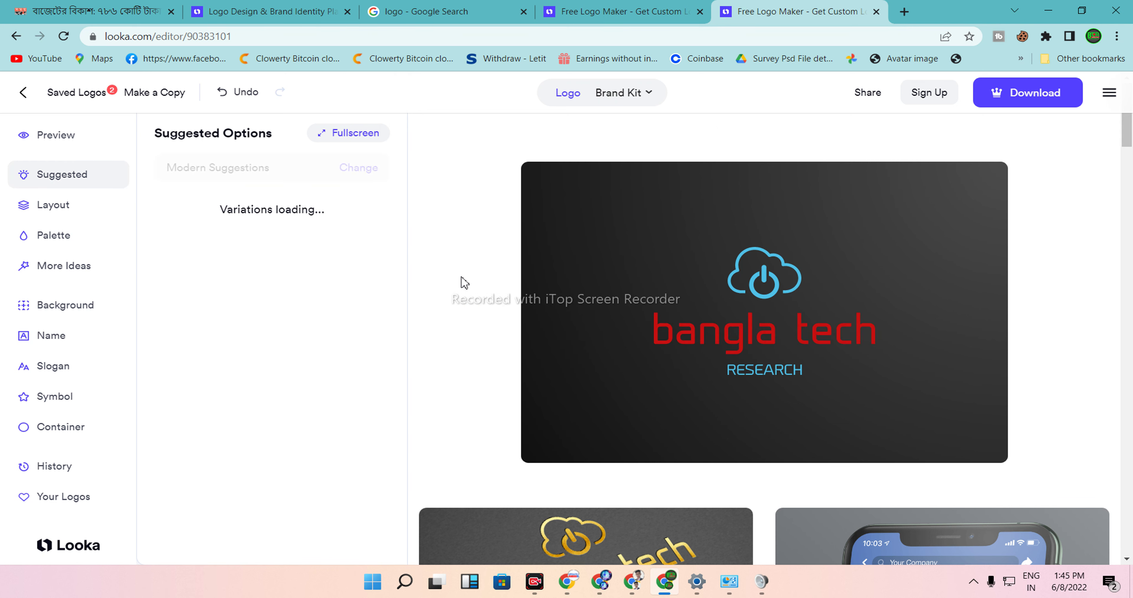
Apply the dark-teal-to-turquoise gradient to the cloud and power symbol.
click(756, 286)
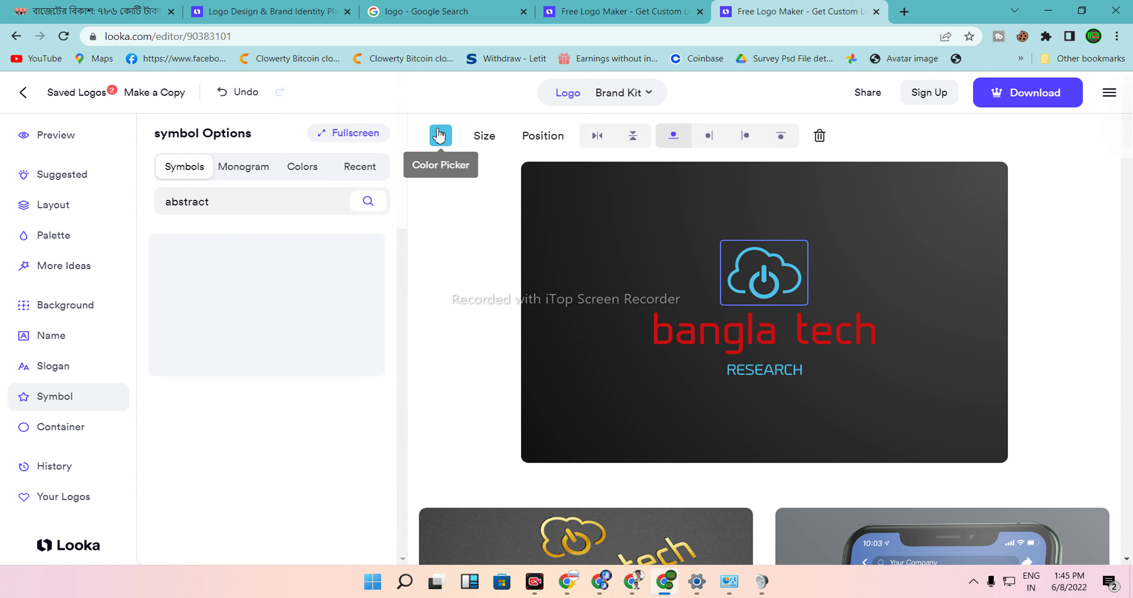
click(440, 135)
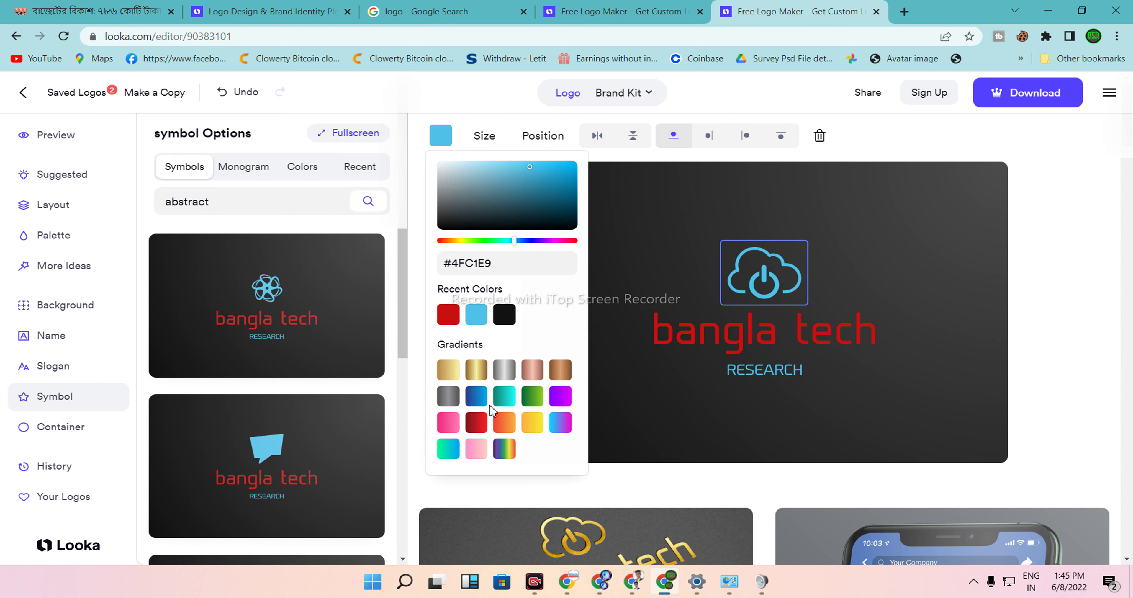
click(517, 400)
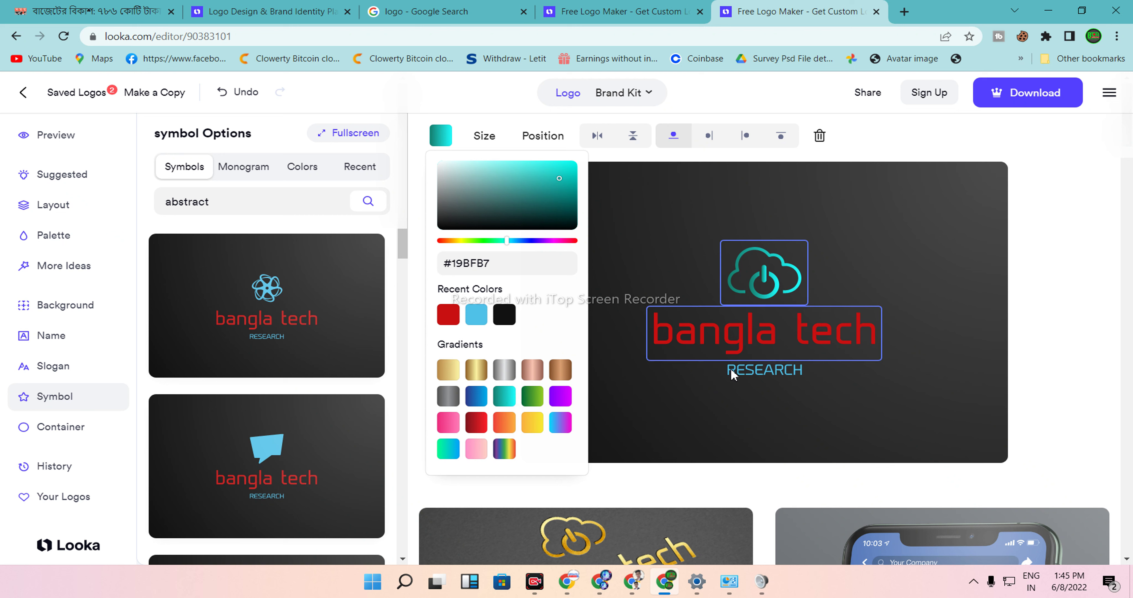
click(673, 390)
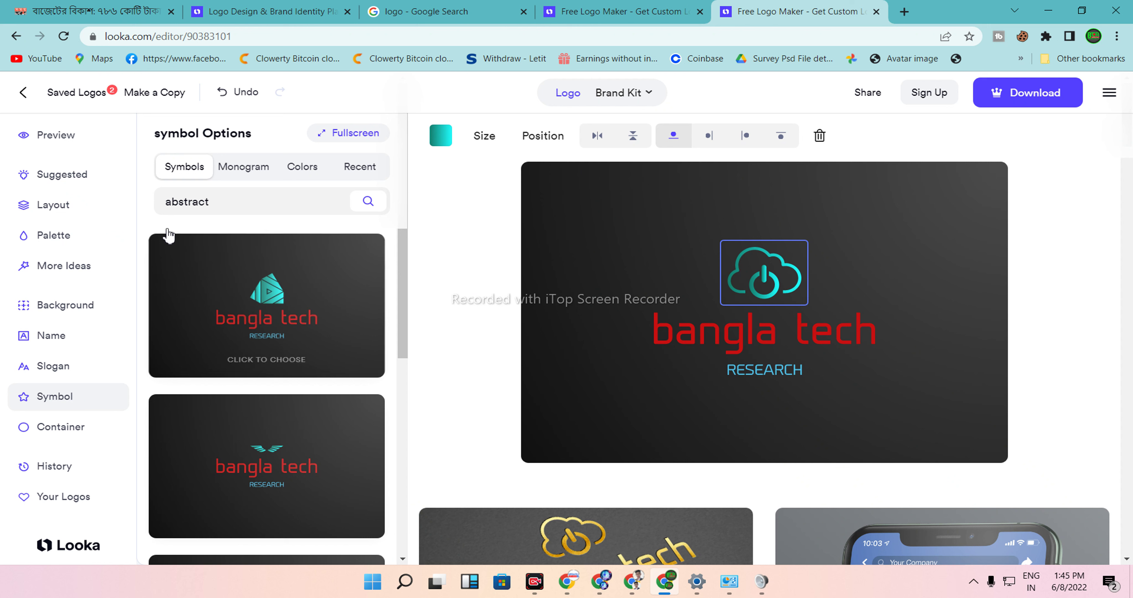
click(91, 214)
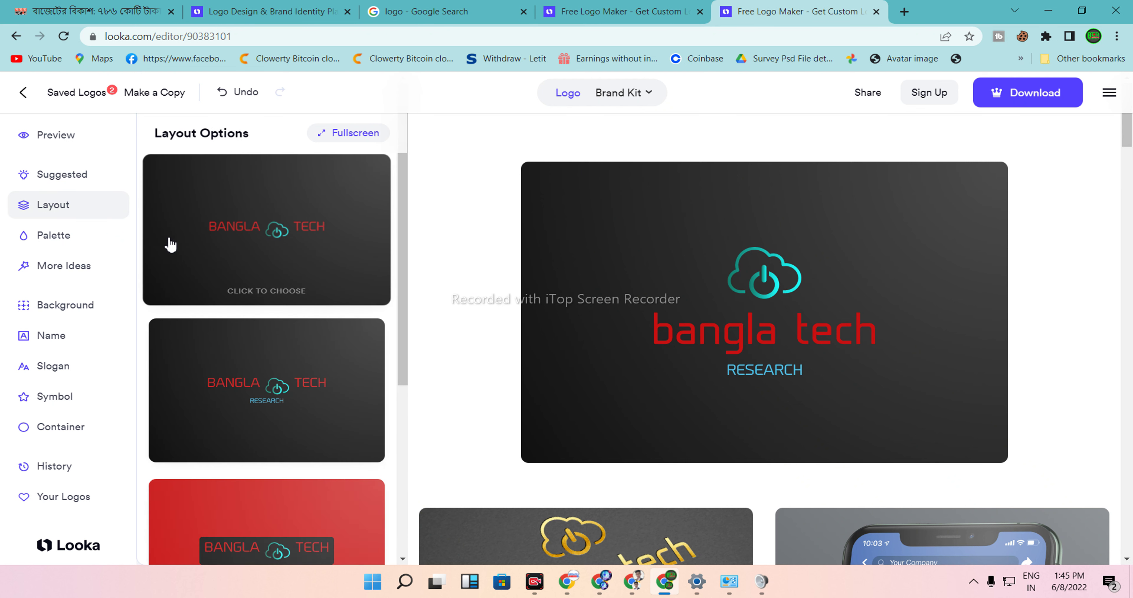
click(94, 182)
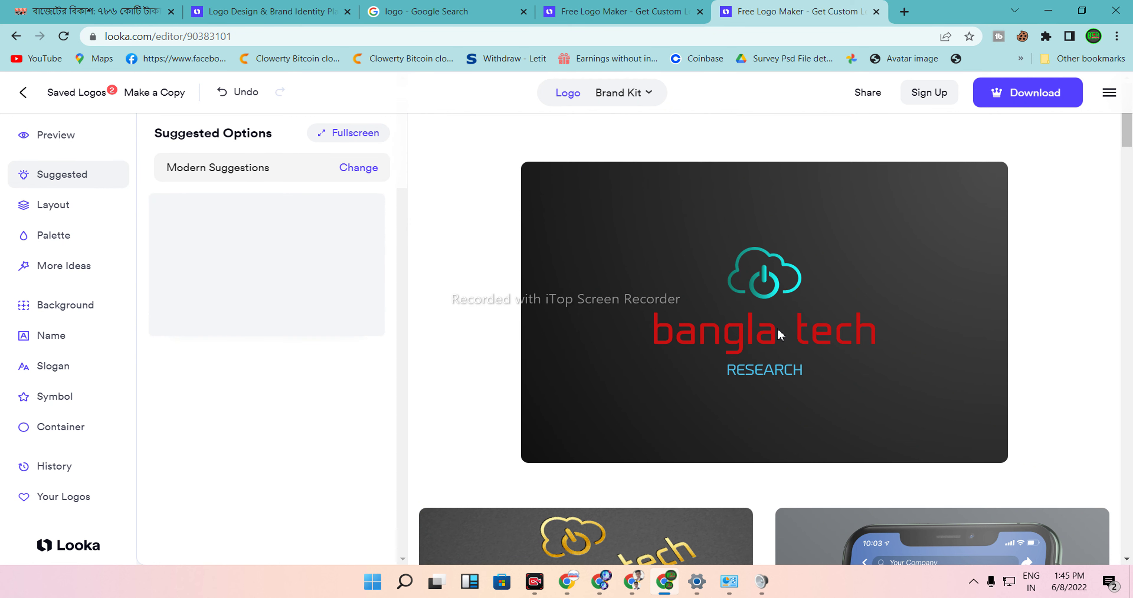
Compare the company name in uppercase and lowercase letters and leave it in uppercase.
click(762, 330)
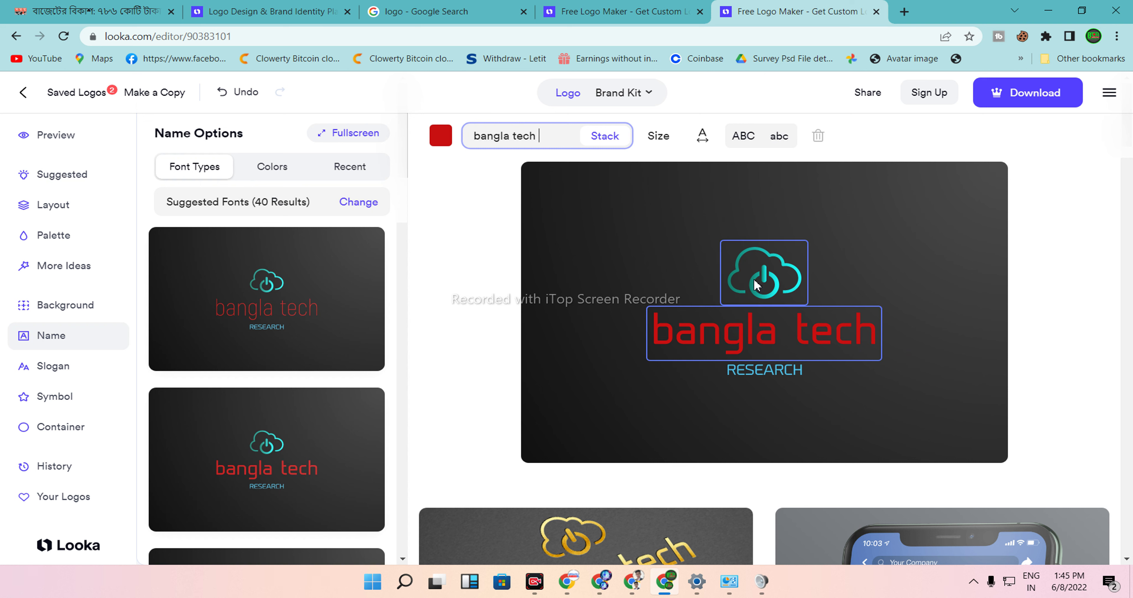
click(743, 137)
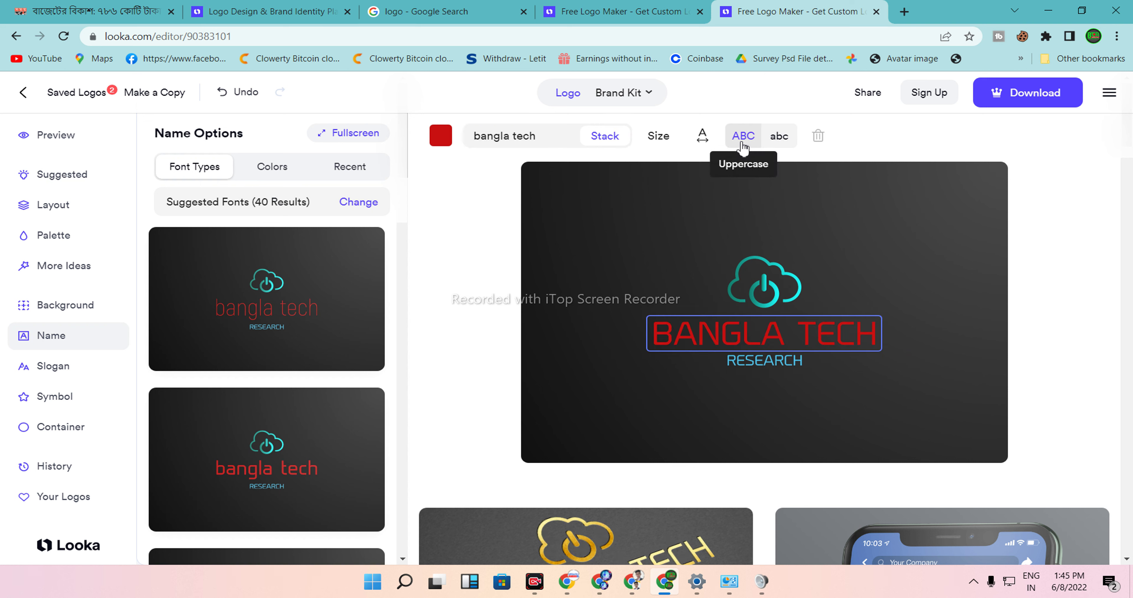
click(742, 143)
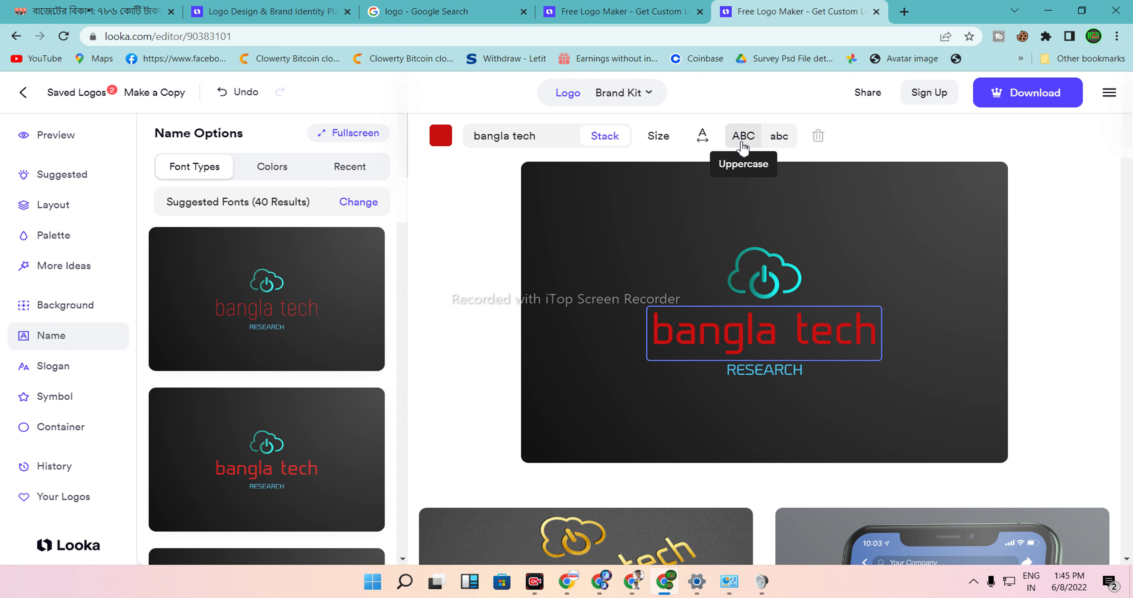
click(743, 143)
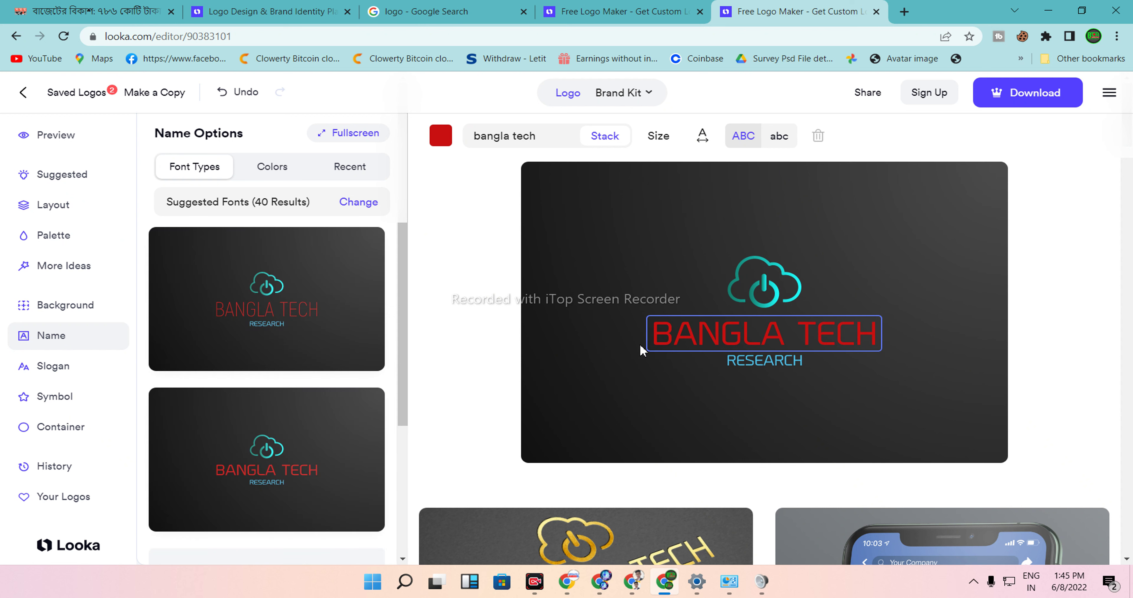
click(781, 137)
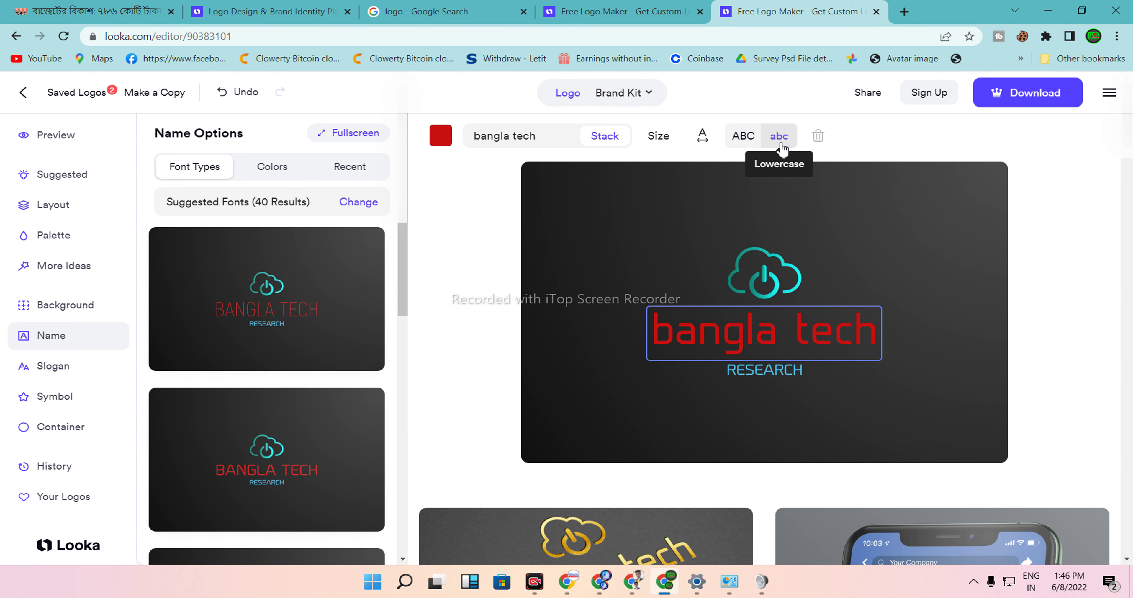
click(743, 137)
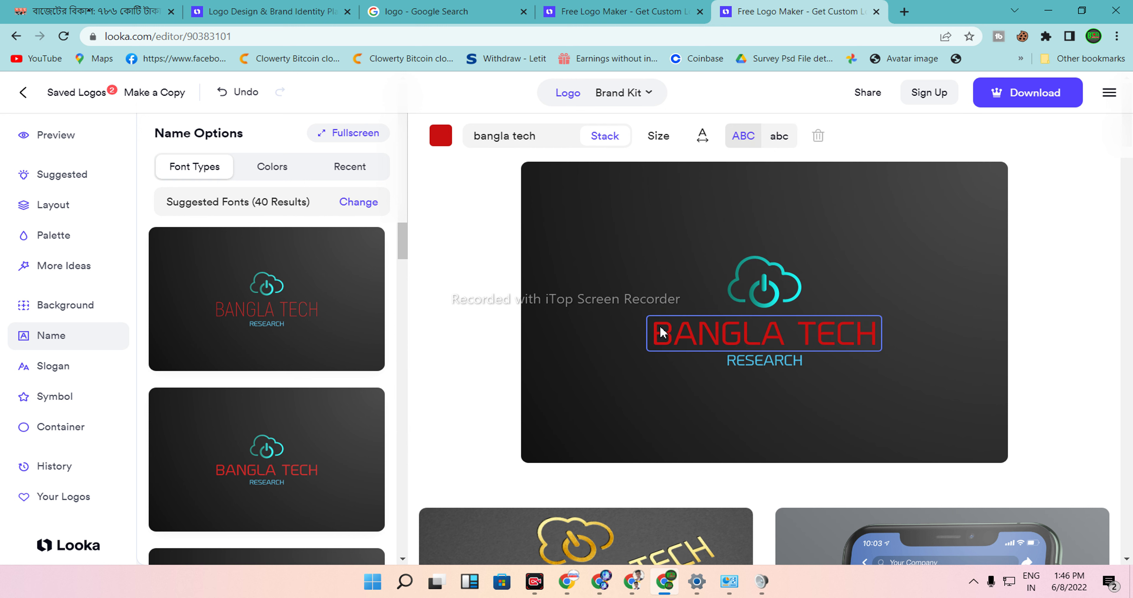
Recolour the company name text a pale dusty pink.
click(441, 134)
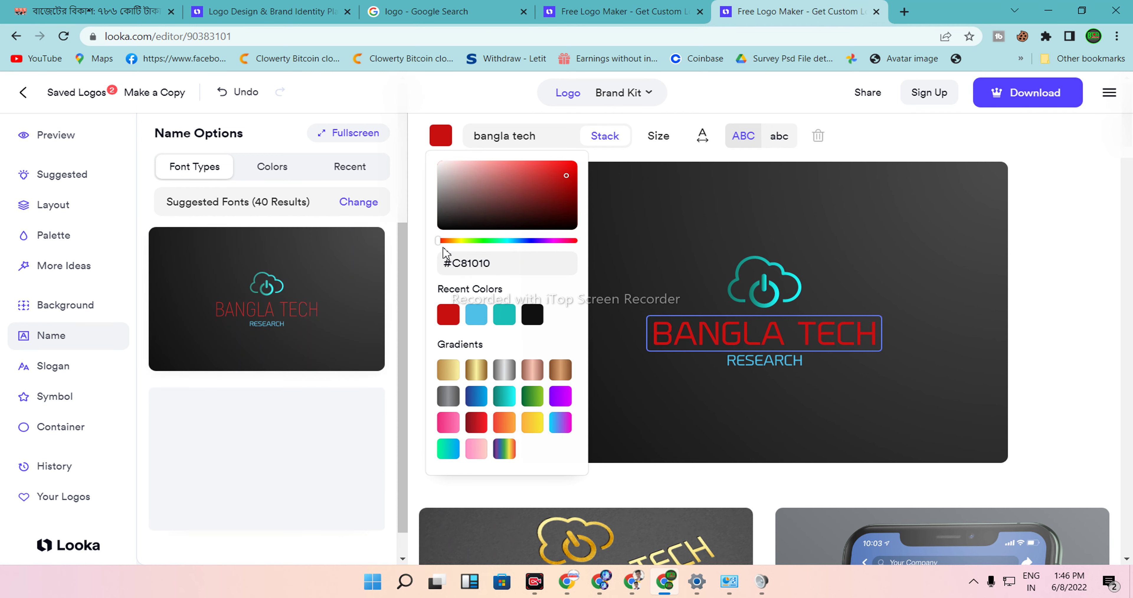
click(573, 172)
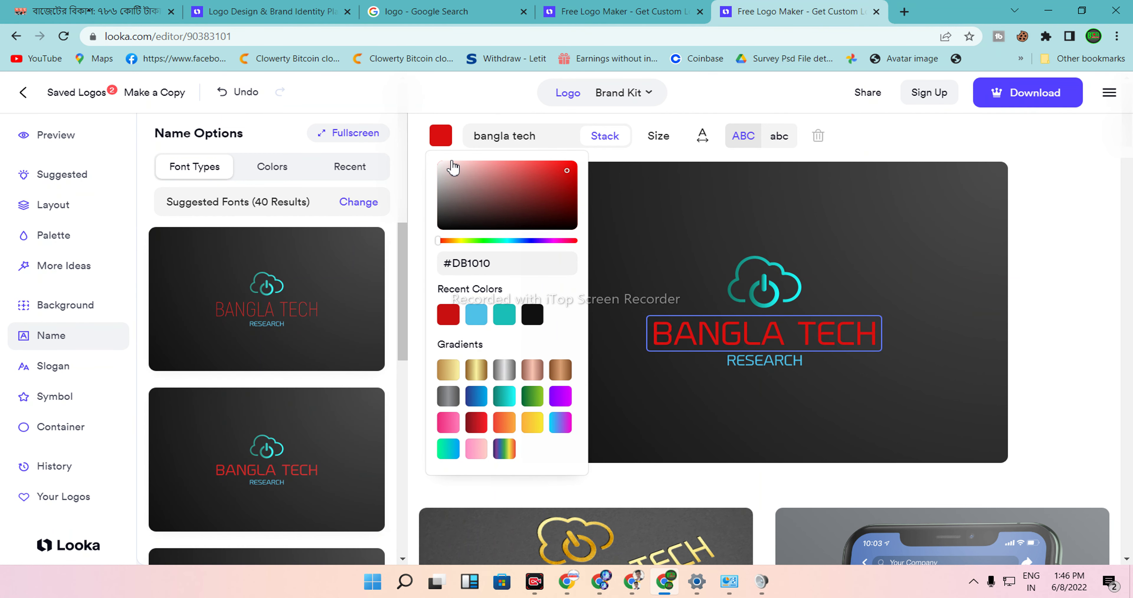
click(470, 174)
click(426, 157)
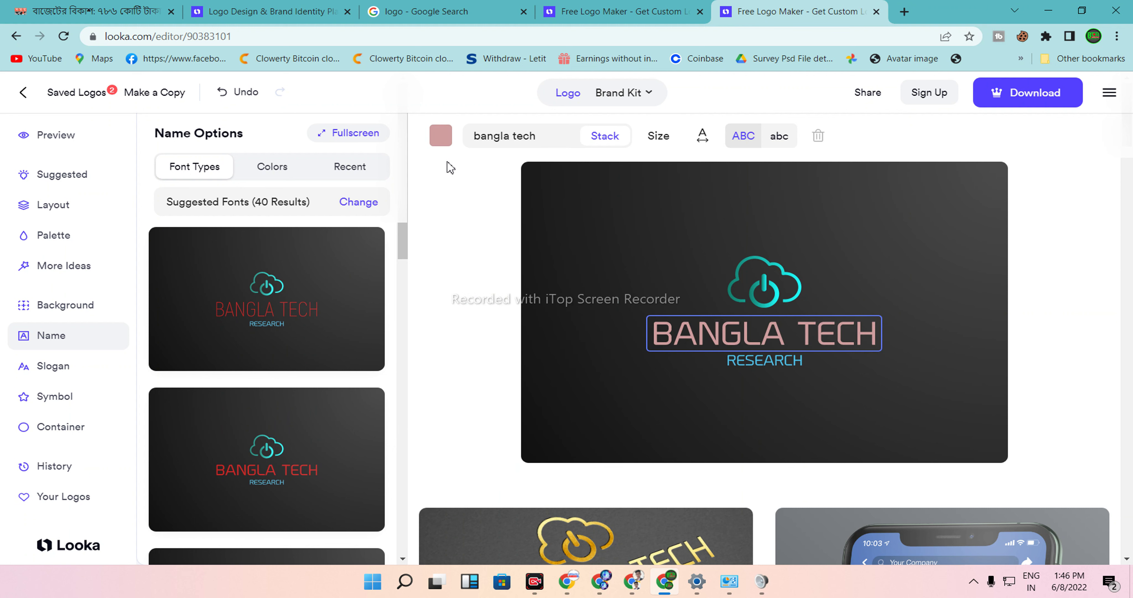
click(617, 304)
click(711, 331)
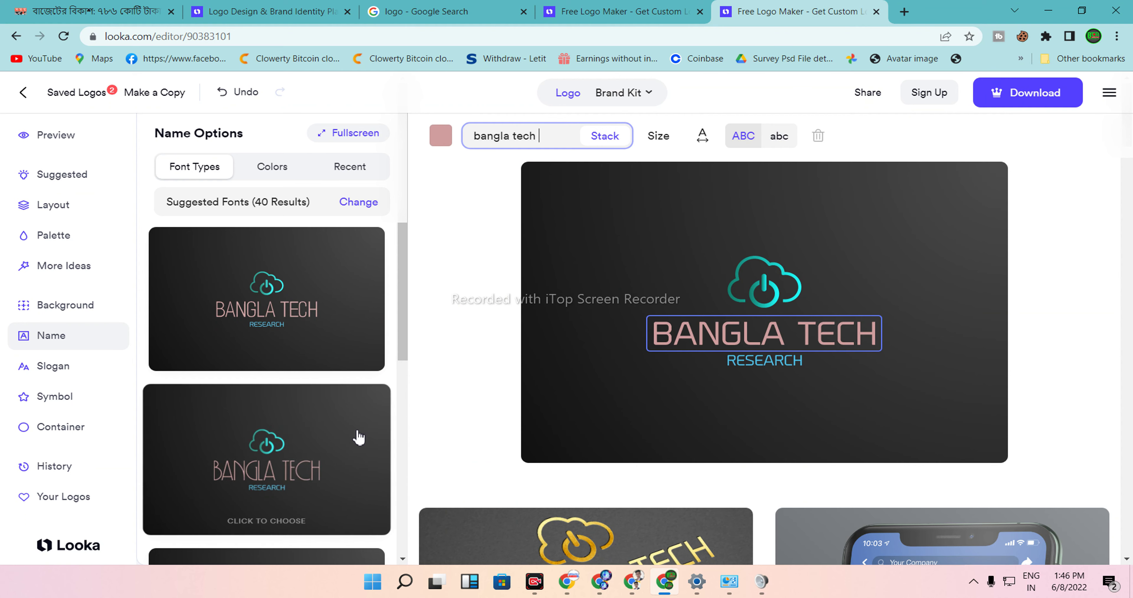
scroll(290, 386, down, 1)
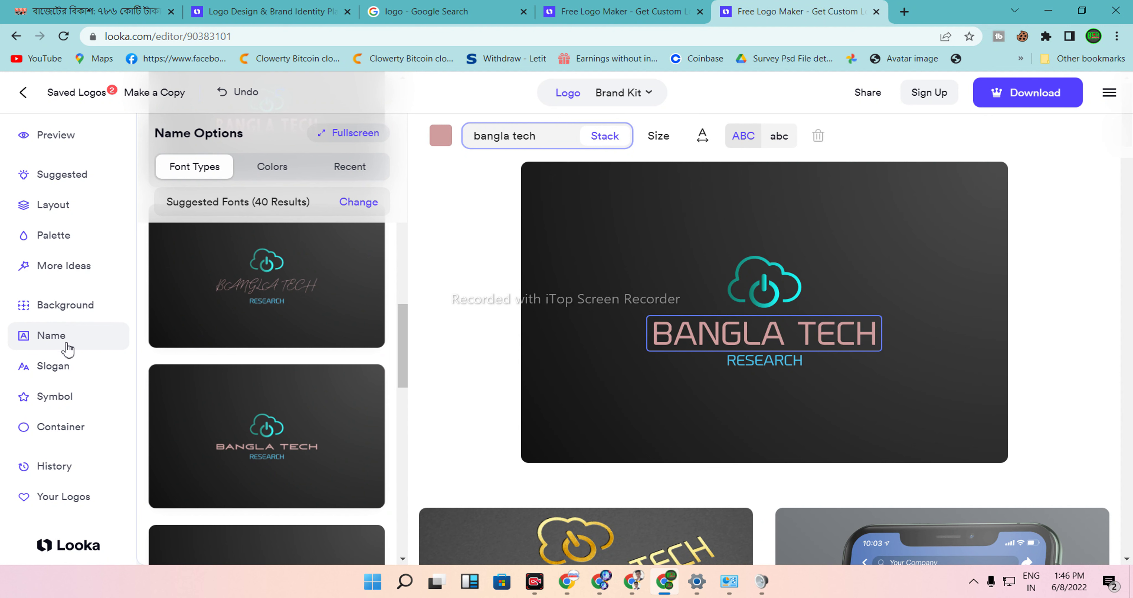
click(63, 178)
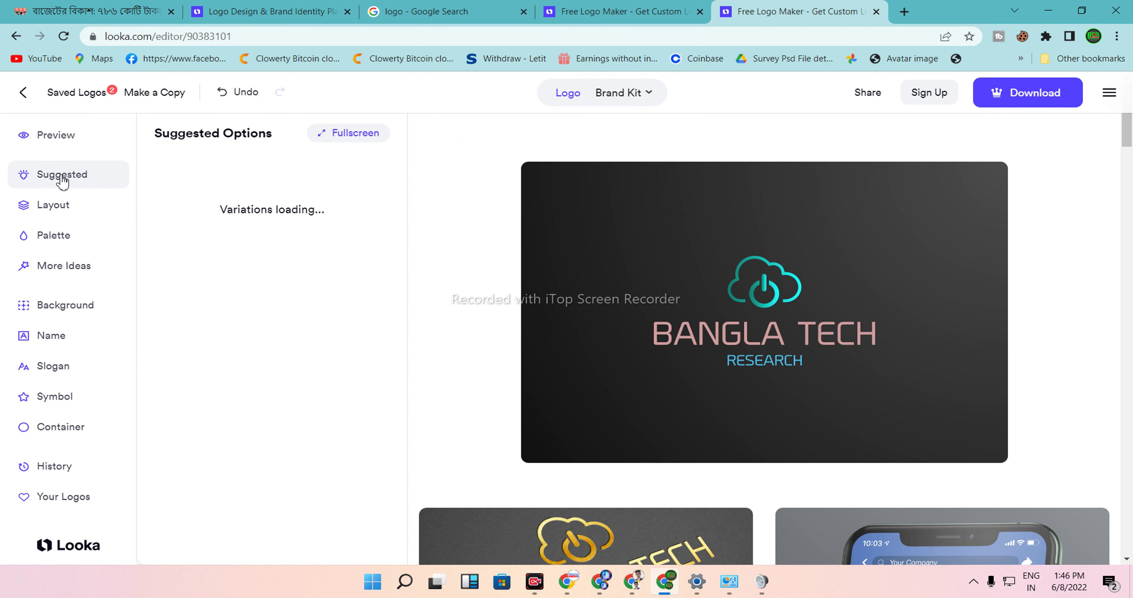
Apply the layout with the large BT monogram beside the company name, without symbol or slogan.
click(62, 204)
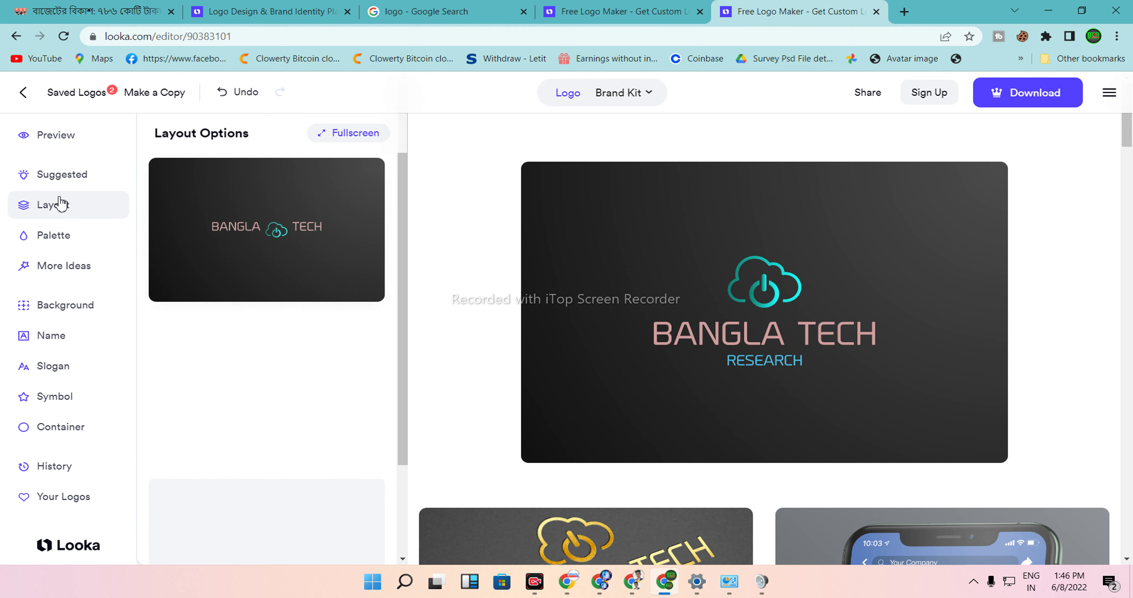
scroll(354, 430, down, 3)
scroll(354, 433, down, 5)
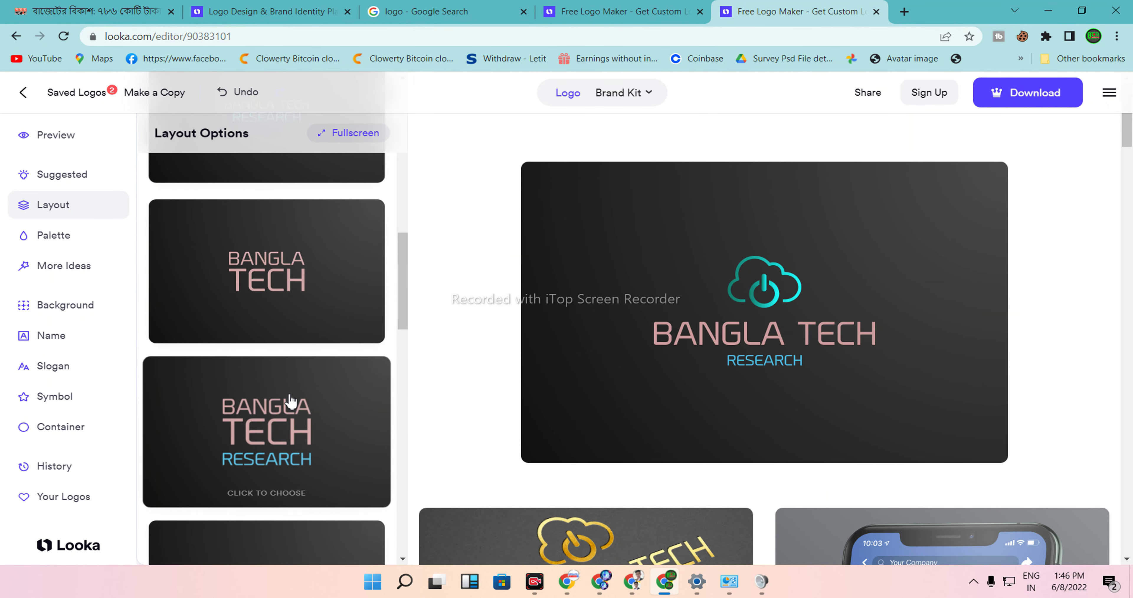
scroll(289, 401, down, 10)
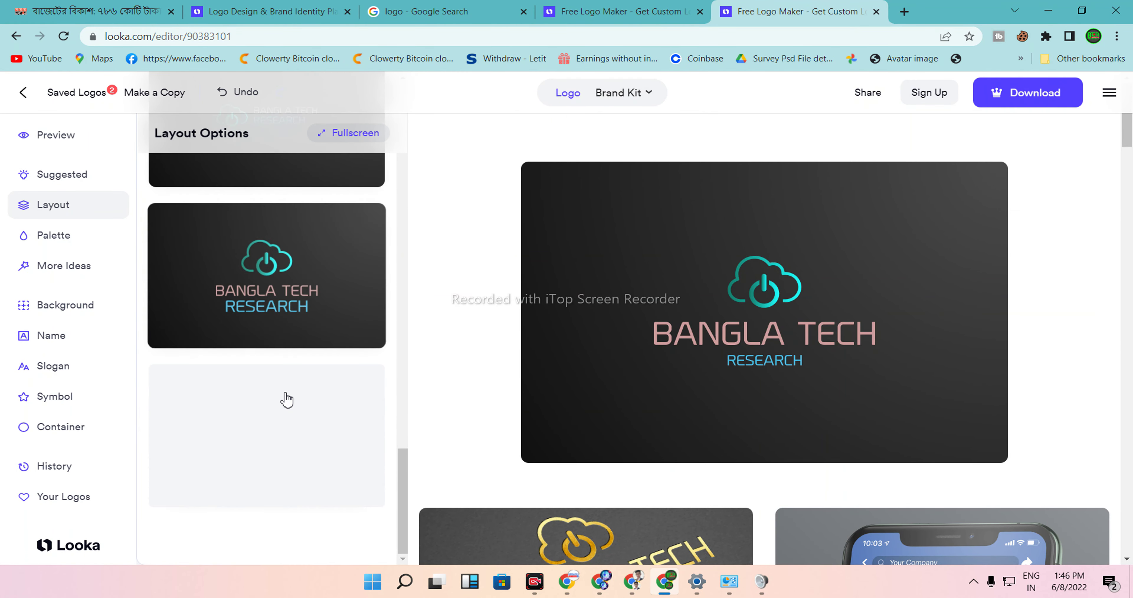
scroll(282, 316, down, 3)
scroll(273, 352, up, 2)
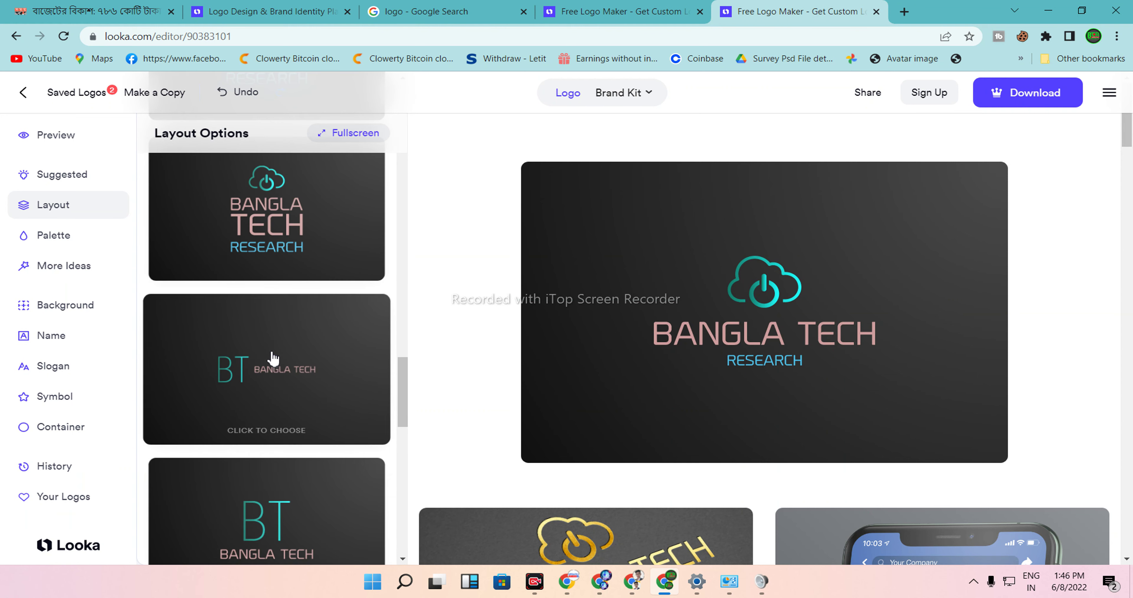
click(273, 376)
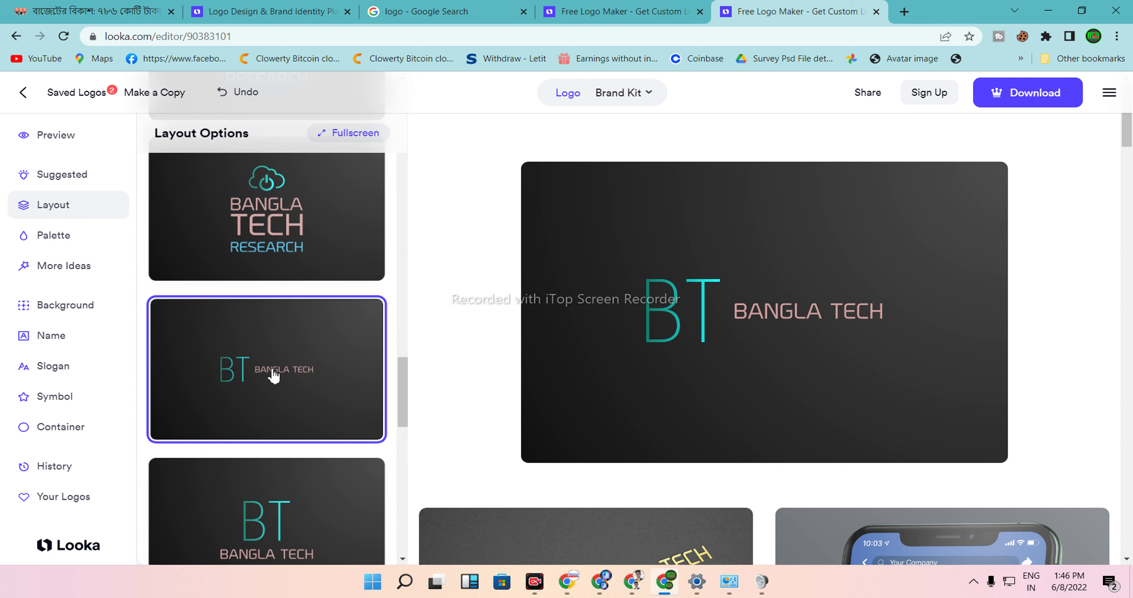
scroll(286, 412, down, 5)
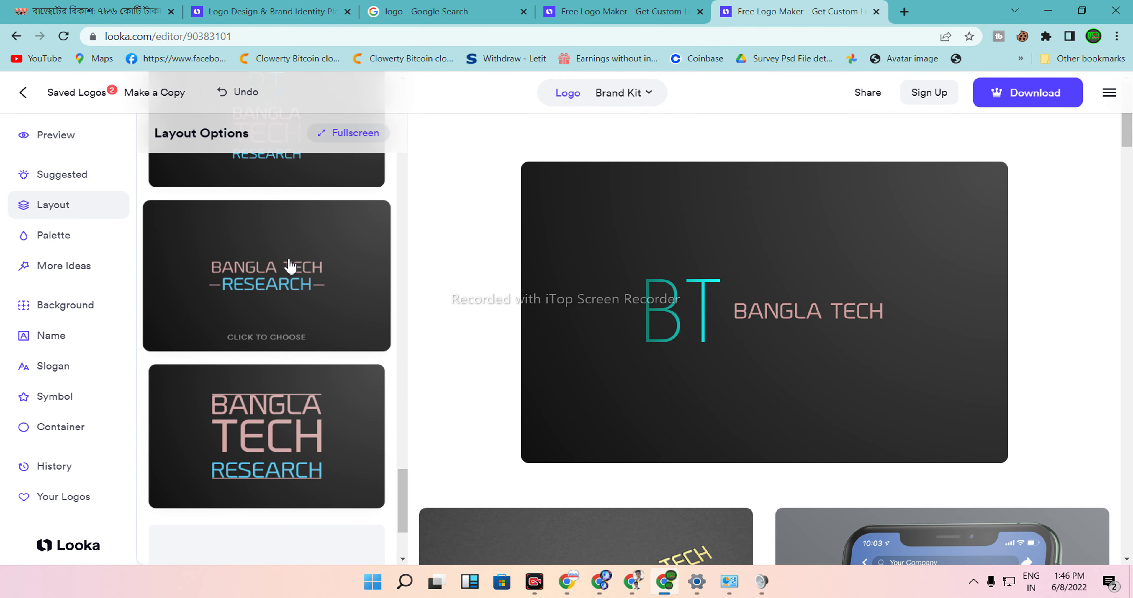
Try the layout with the company name above the RESEARCH slogan flanked by short lines.
click(290, 267)
scroll(299, 371, down, 3)
scroll(283, 328, down, 4)
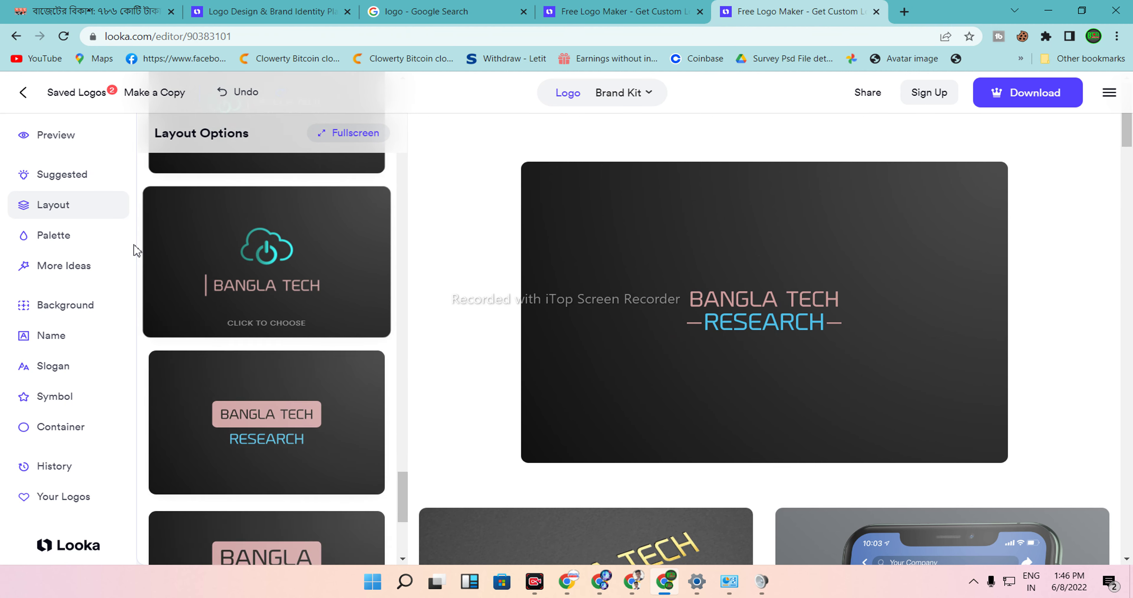
Apply the layout with the BT monogram in a filled rounded square beside the company name and RESEARCH slogan.
scroll(136, 251, down, 7)
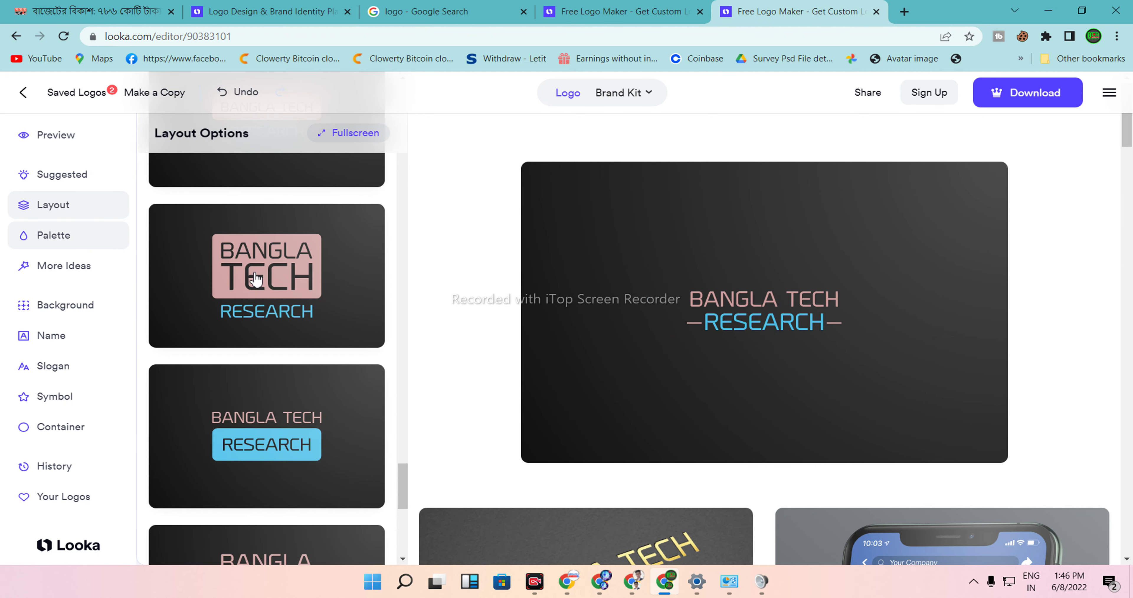
scroll(317, 302, up, 15)
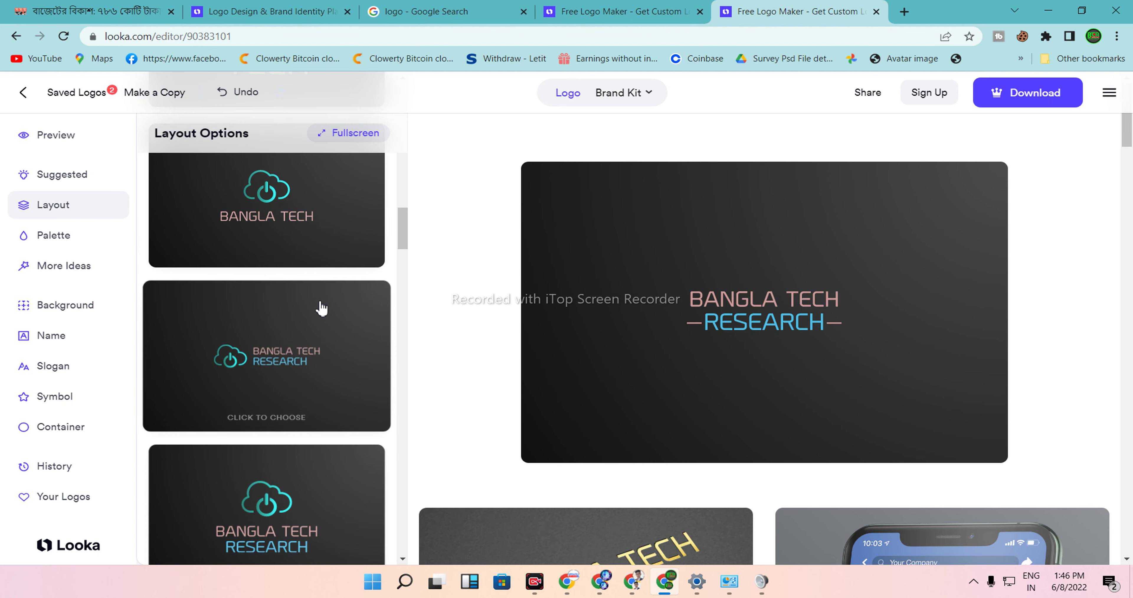
scroll(322, 308, down, 8)
scroll(324, 305, down, 8)
scroll(321, 312, down, 8)
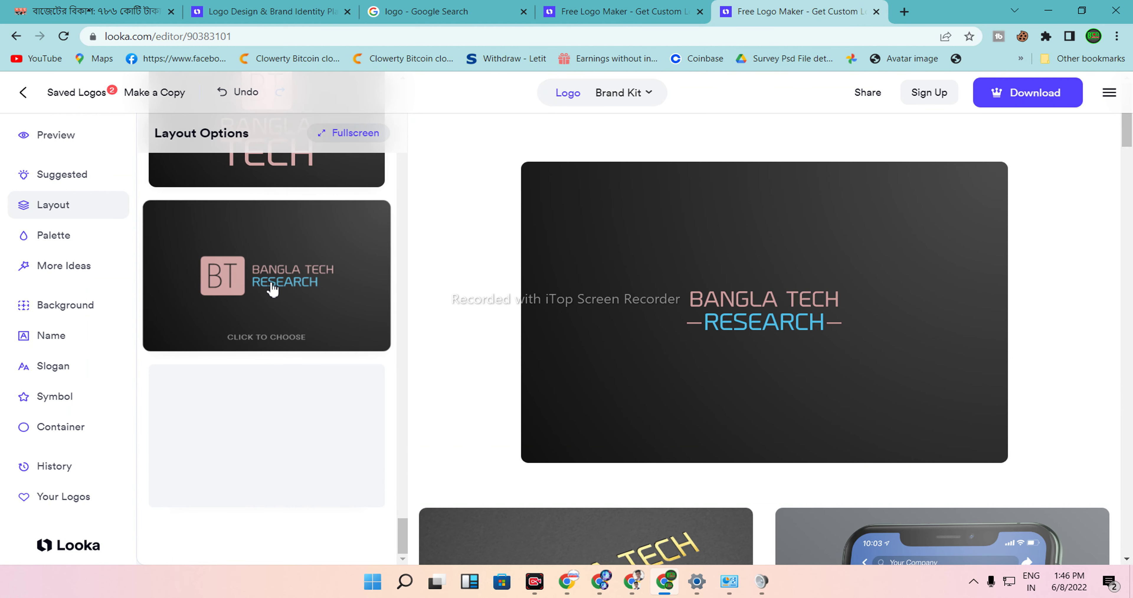
click(269, 287)
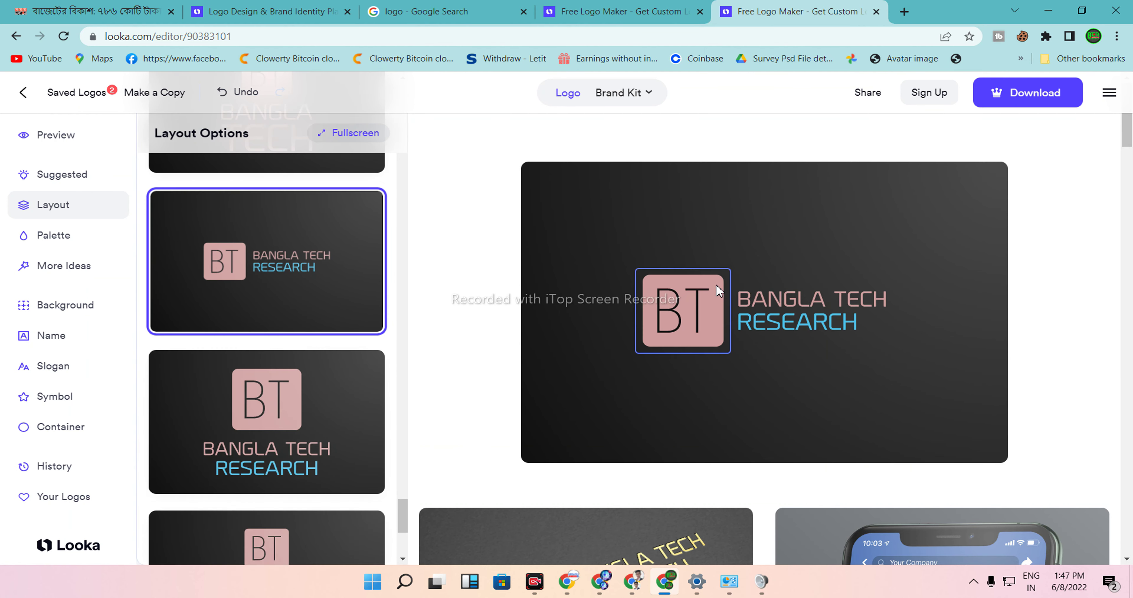
Recolour the square container behind the BT monogram to lavender #9E9FCF.
click(718, 290)
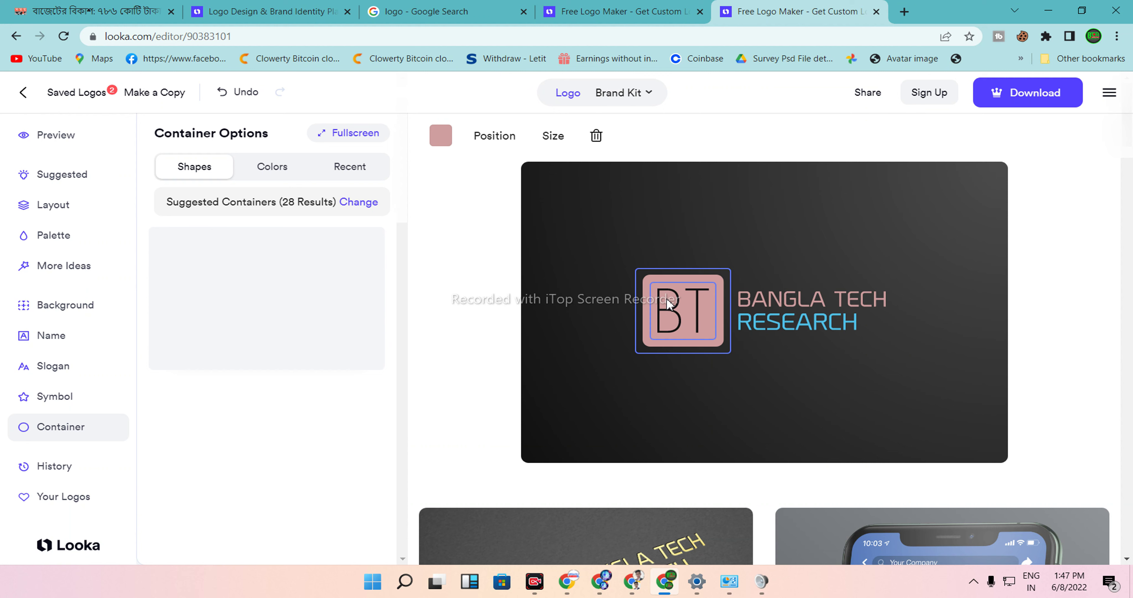
click(441, 138)
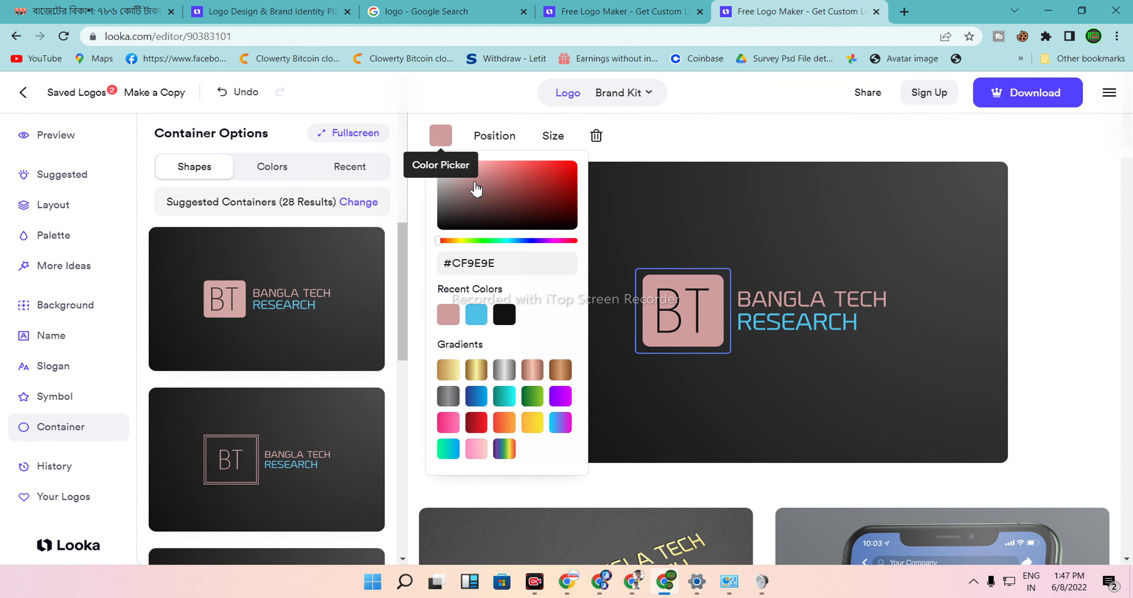
drag(515, 249, 532, 246)
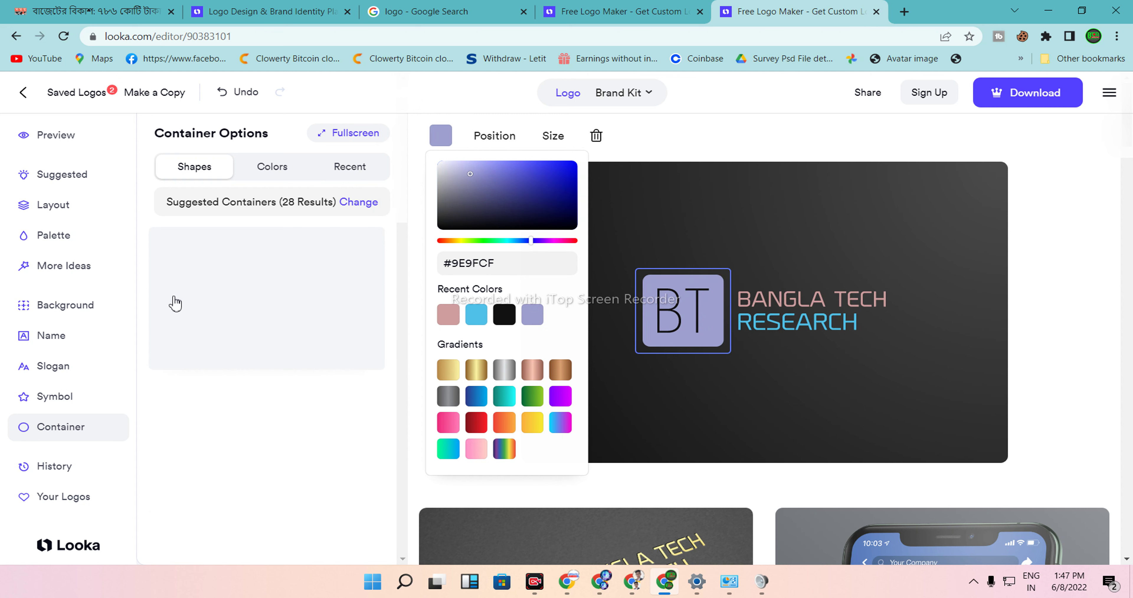
Change the logo background to the dark green gradient from the teal colour options.
click(105, 315)
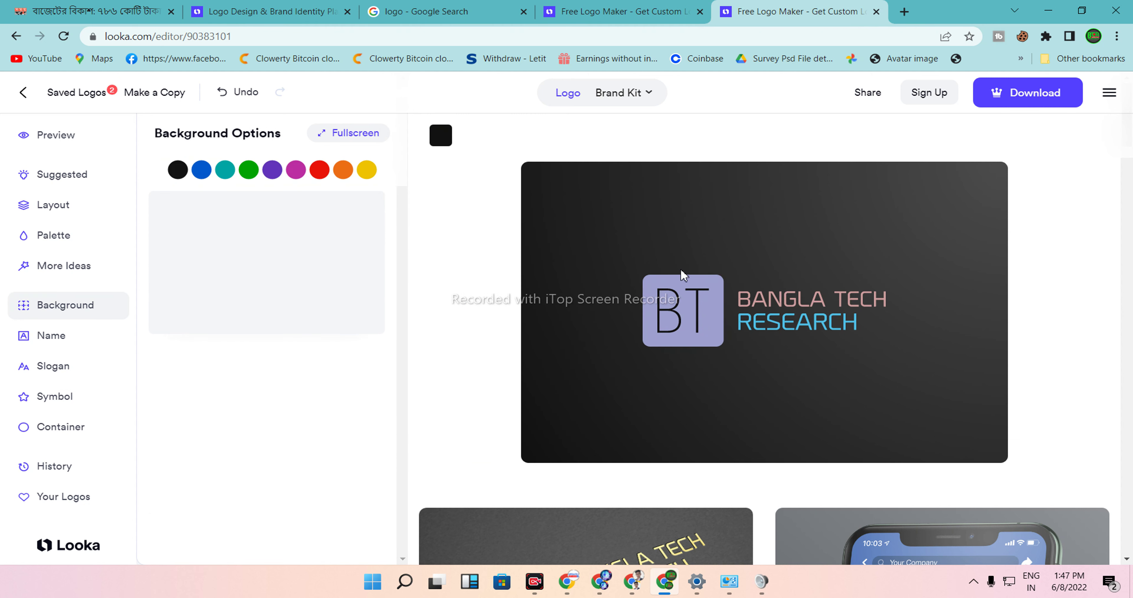
click(248, 175)
click(235, 174)
click(310, 391)
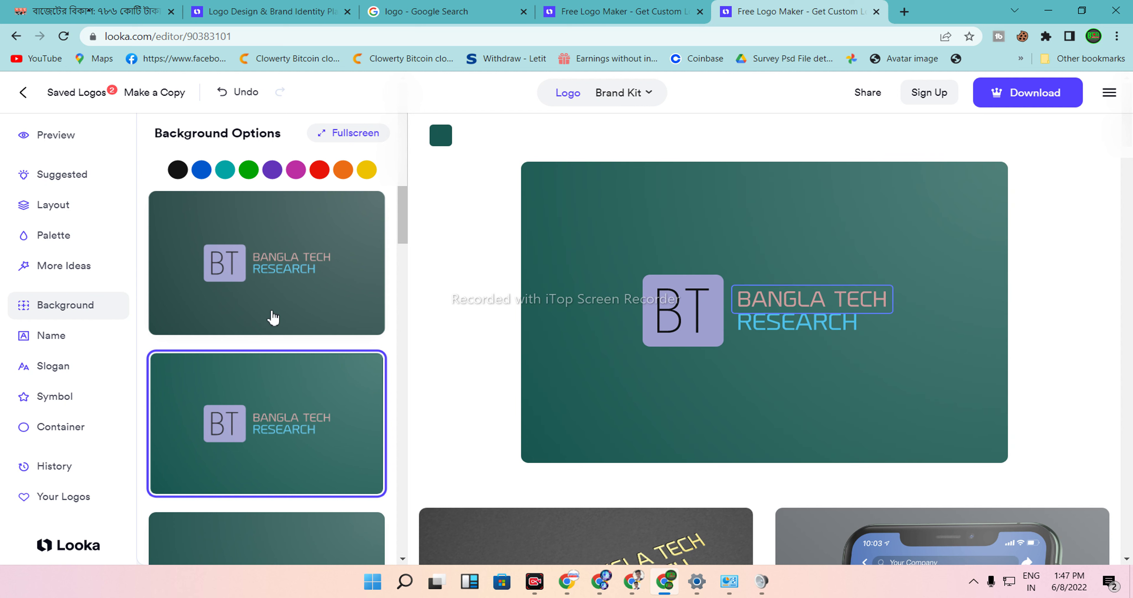
Select the slogan and examine the logo mockups and Brand Essentials previews on the page.
click(80, 335)
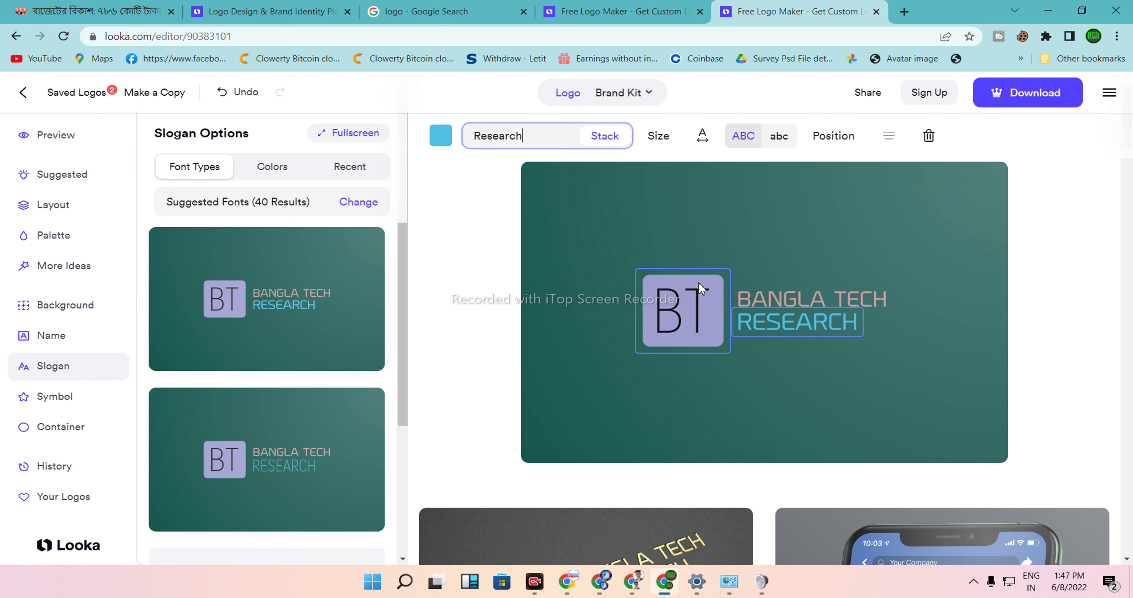
scroll(700, 288, down, 5)
scroll(599, 337, up, 5)
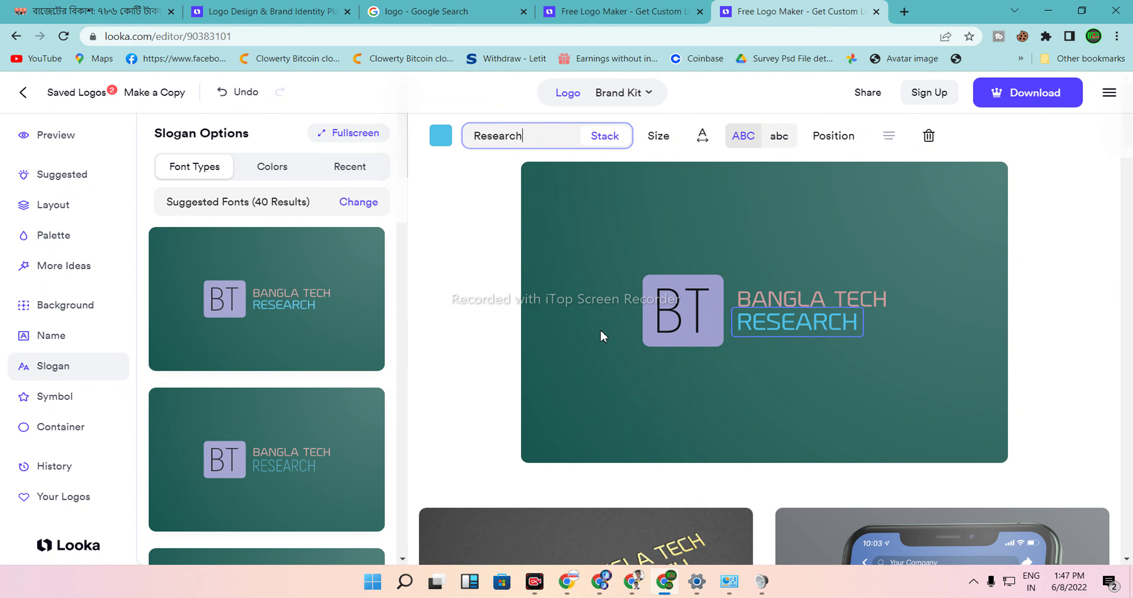
scroll(621, 349, down, 5)
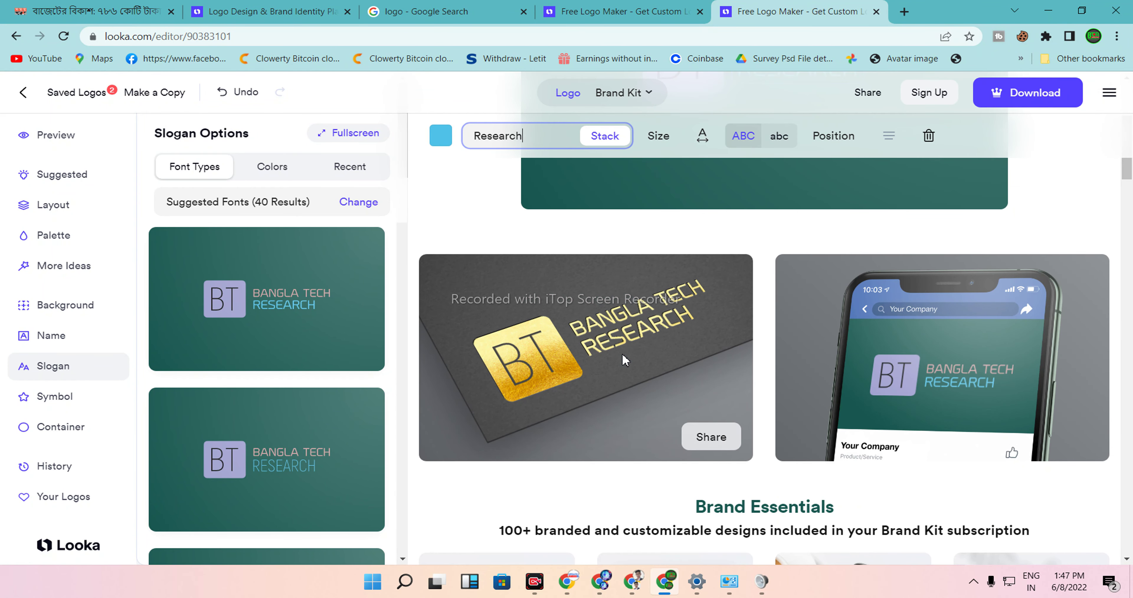
scroll(568, 341, down, 5)
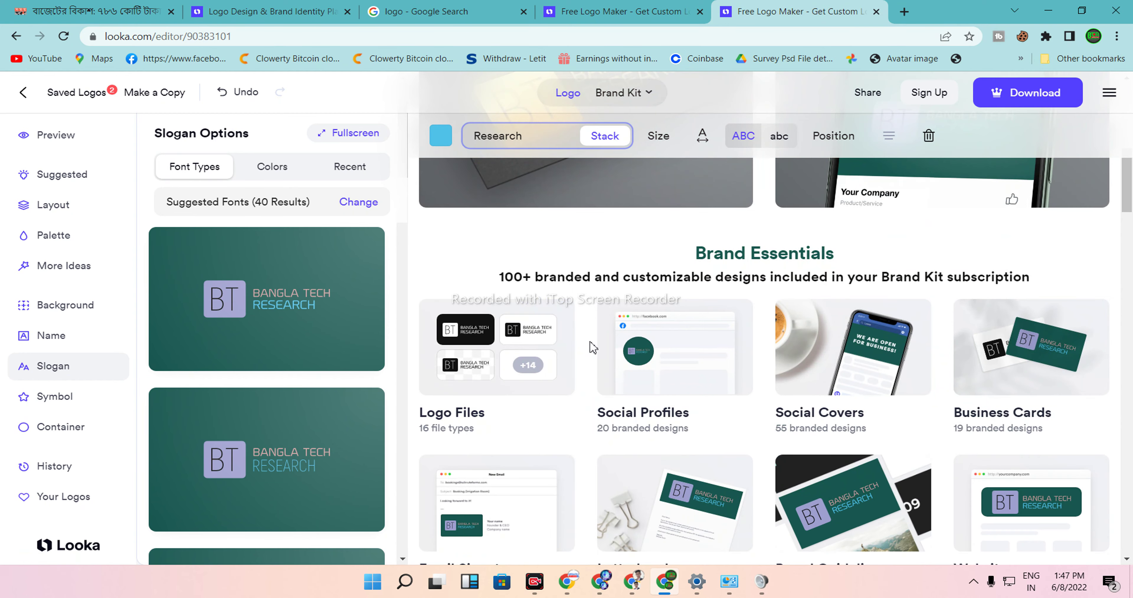
scroll(576, 346, up, 5)
scroll(726, 252, down, 5)
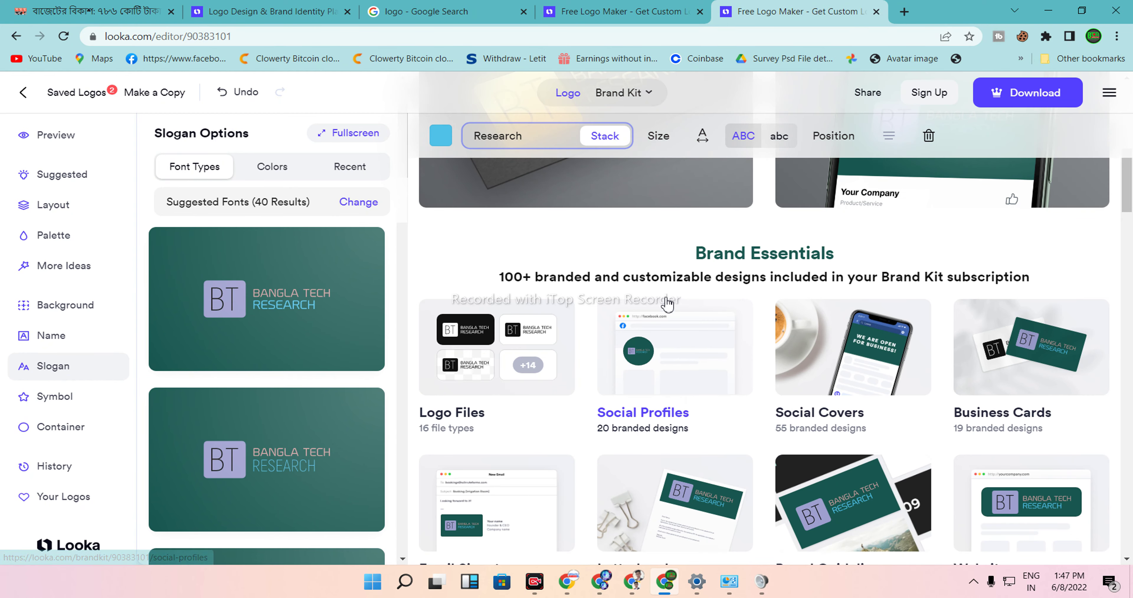
scroll(594, 301, up, 10)
Open the logo download offer and review its Brand Kit items, including Website, Domains and Social Covers, then close it.
click(1049, 98)
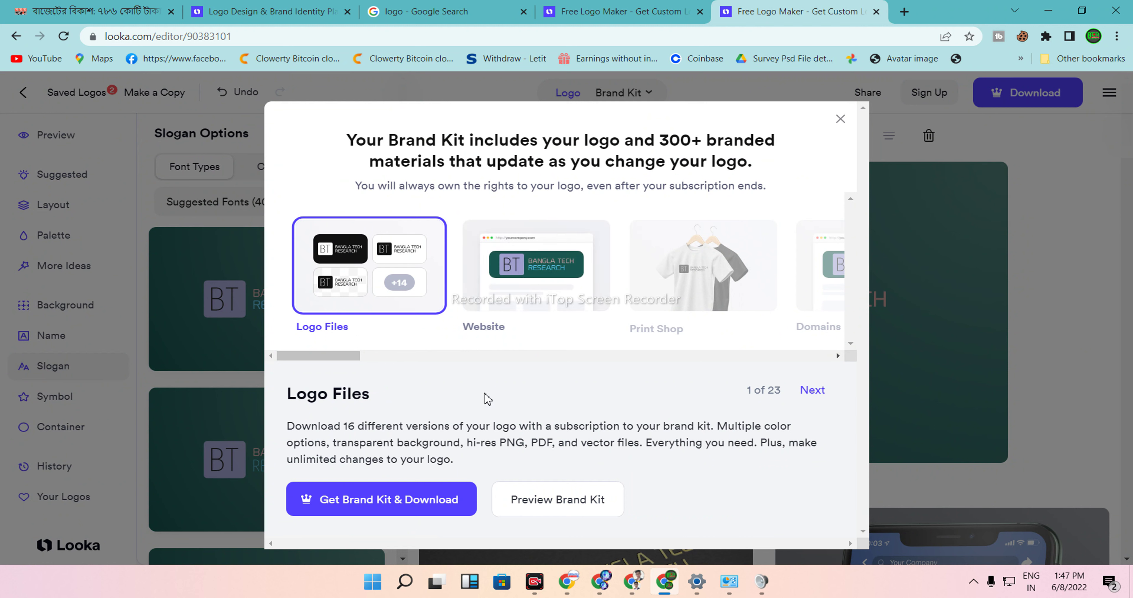
click(510, 306)
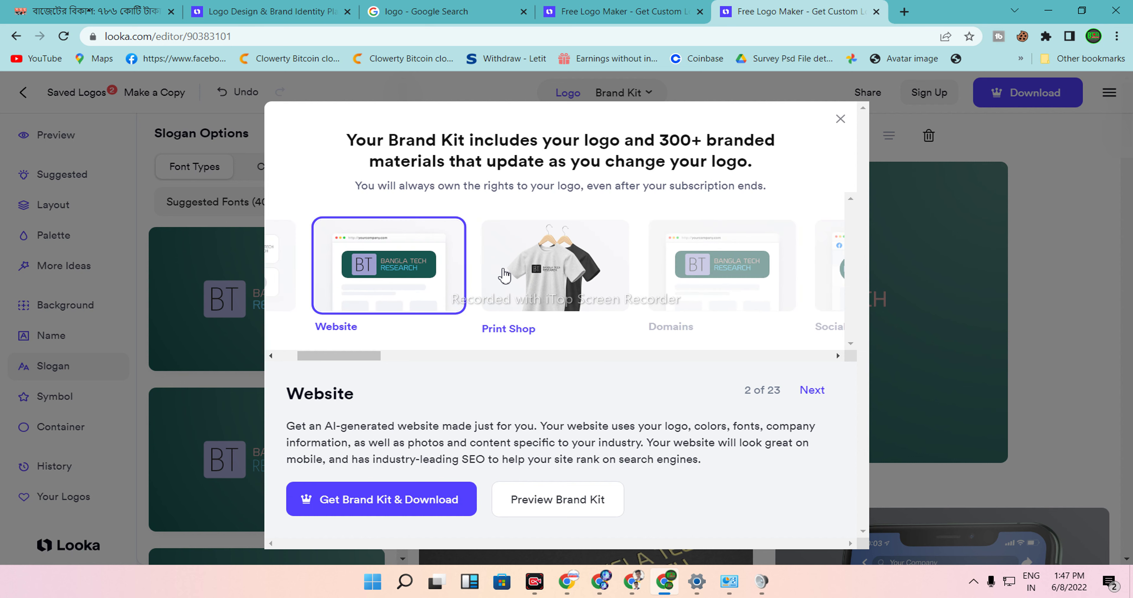
click(505, 276)
click(561, 277)
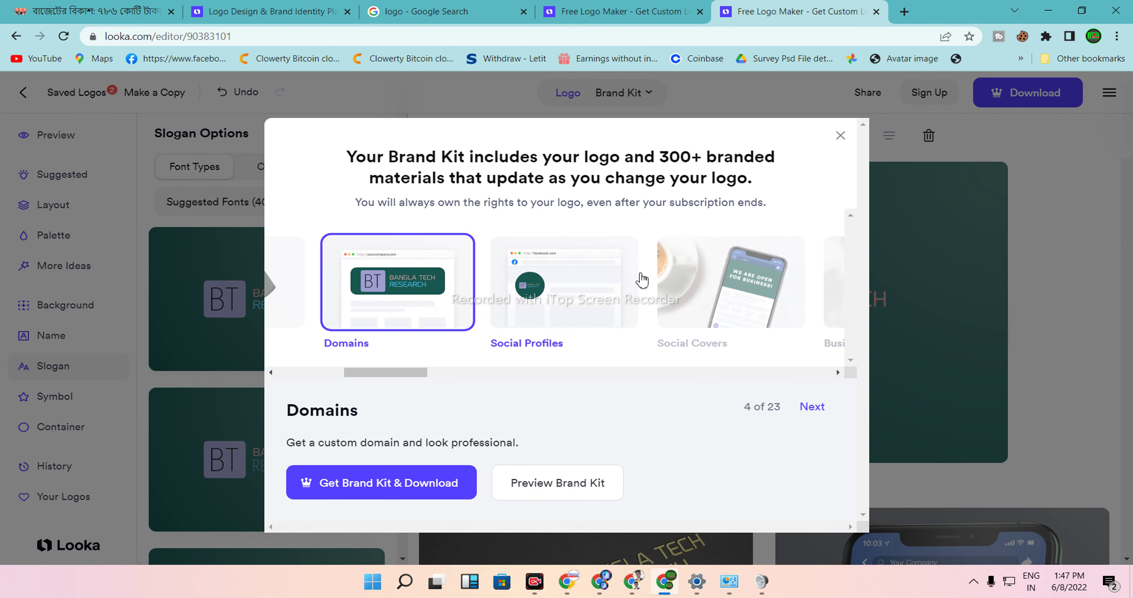
click(712, 272)
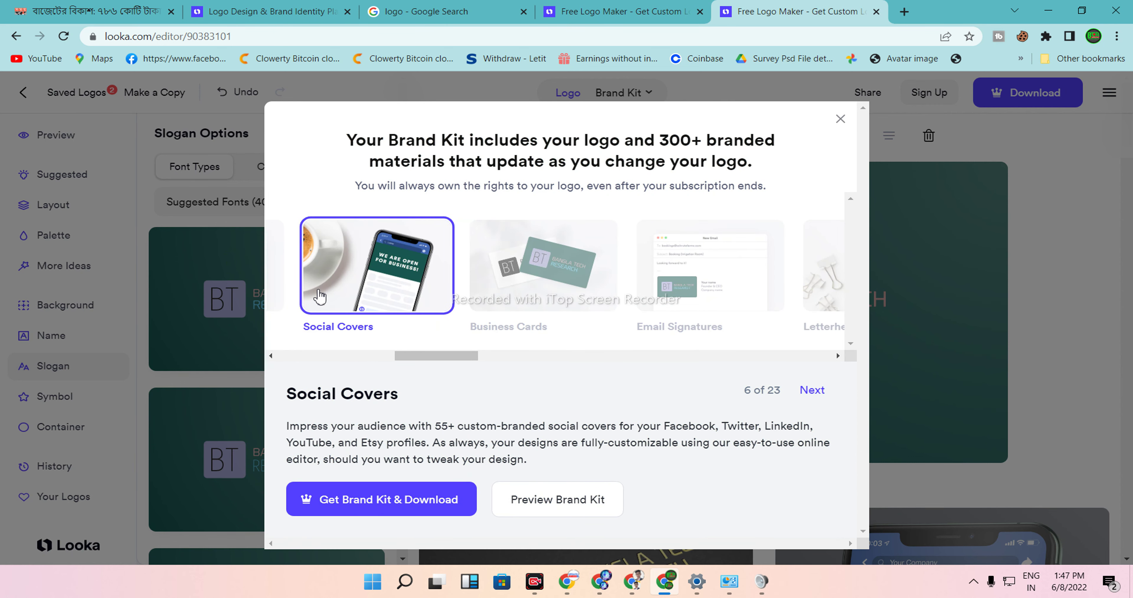
drag(347, 308, 281, 368)
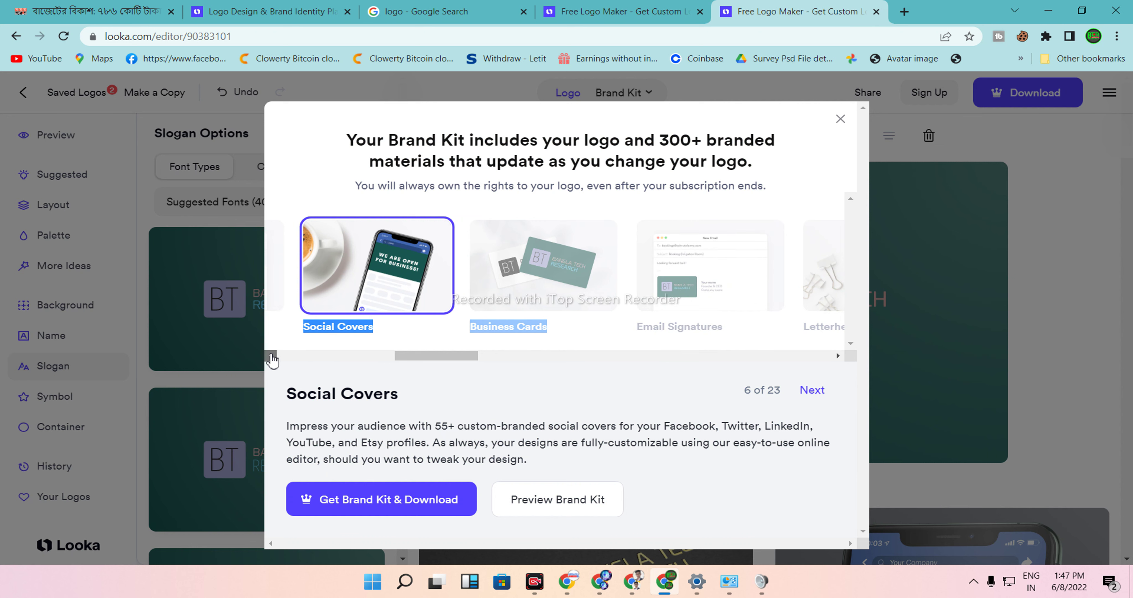
click(271, 355)
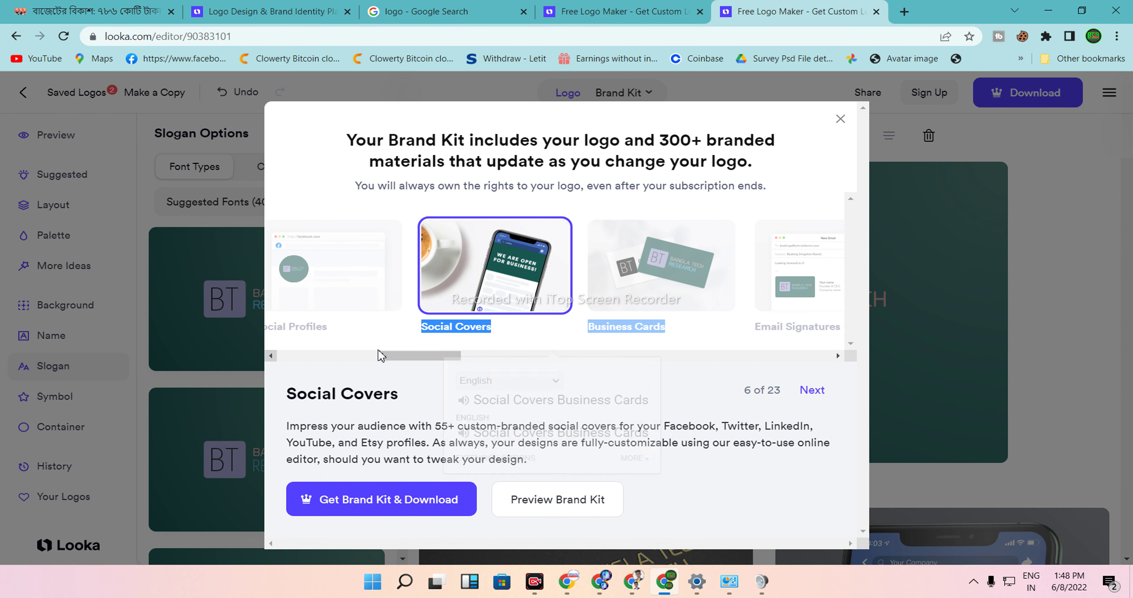
double_click(281, 326)
key(Escape)
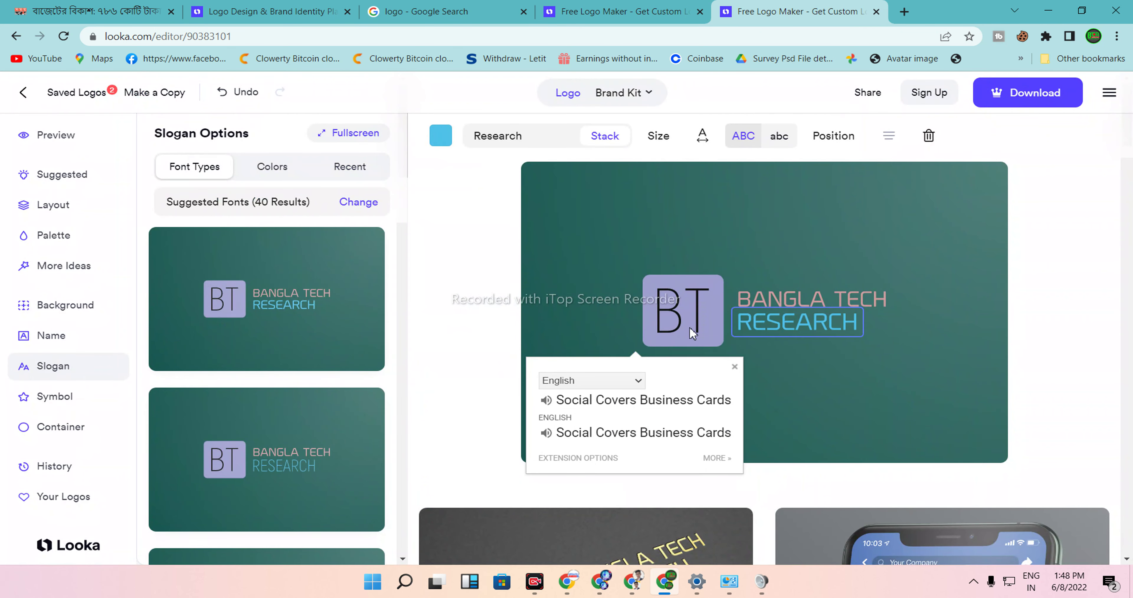
Review the logo and Brand Kit purchase packages and their FAQ, then return to the logo editor.
click(983, 558)
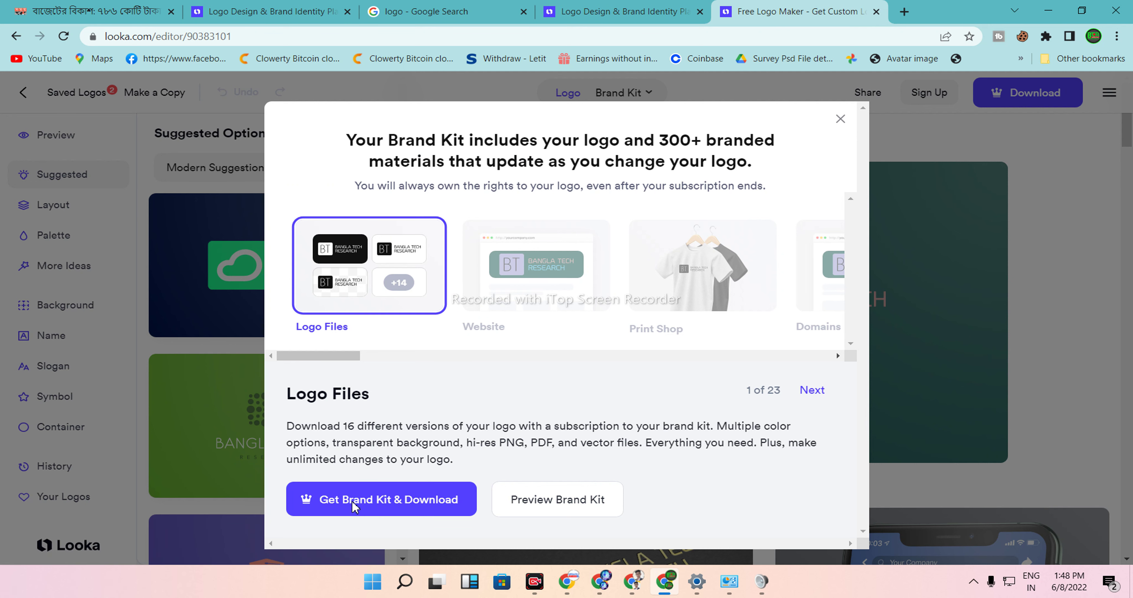
click(328, 513)
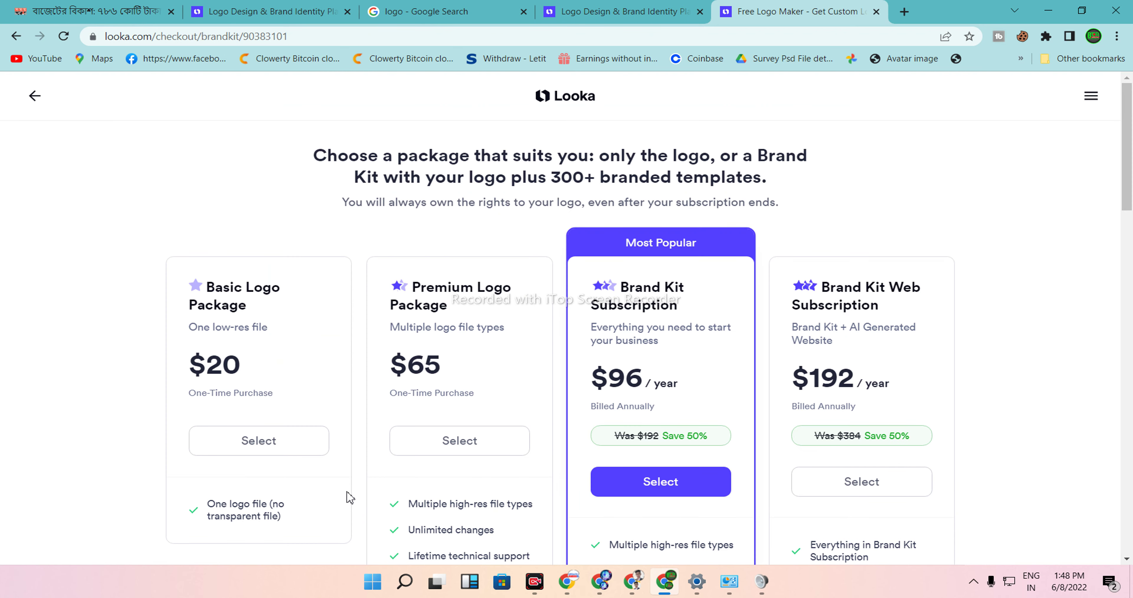
scroll(348, 474, down, 10)
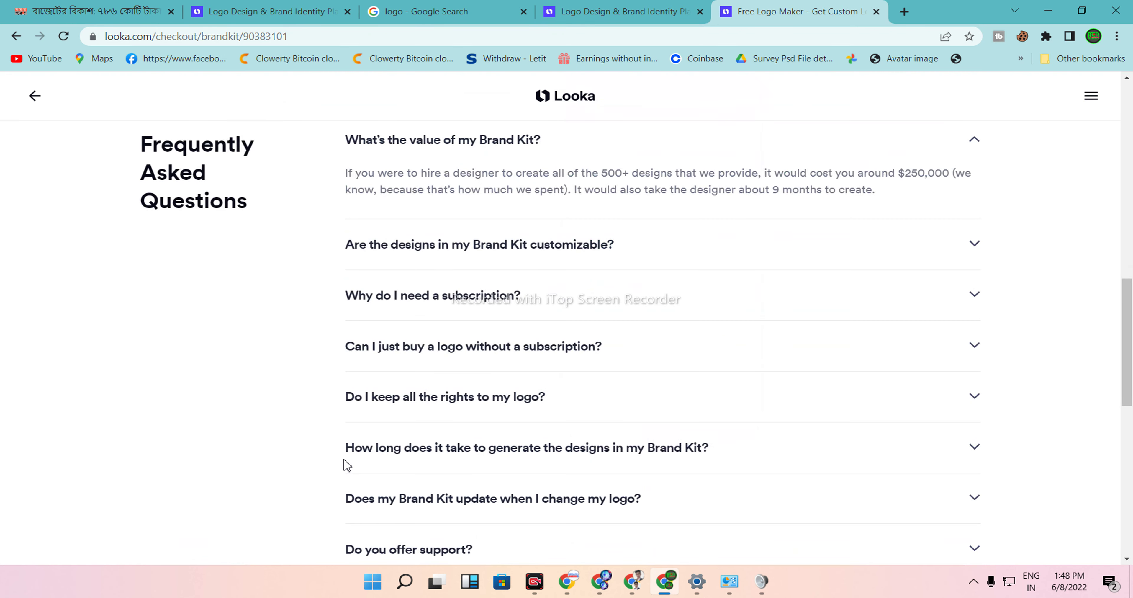
scroll(345, 466, up, 10)
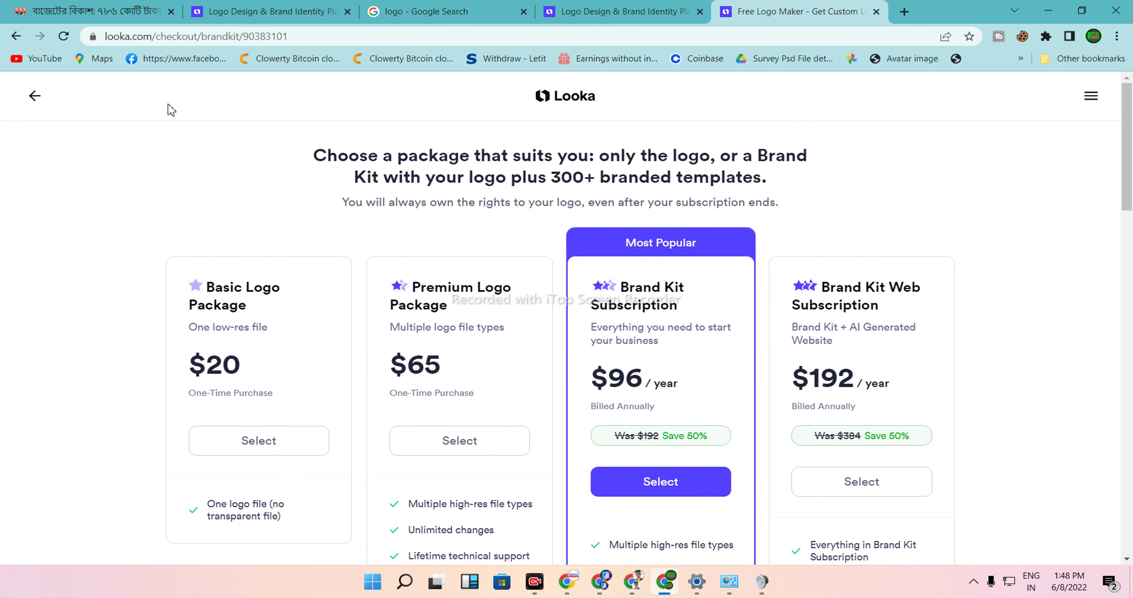
click(43, 95)
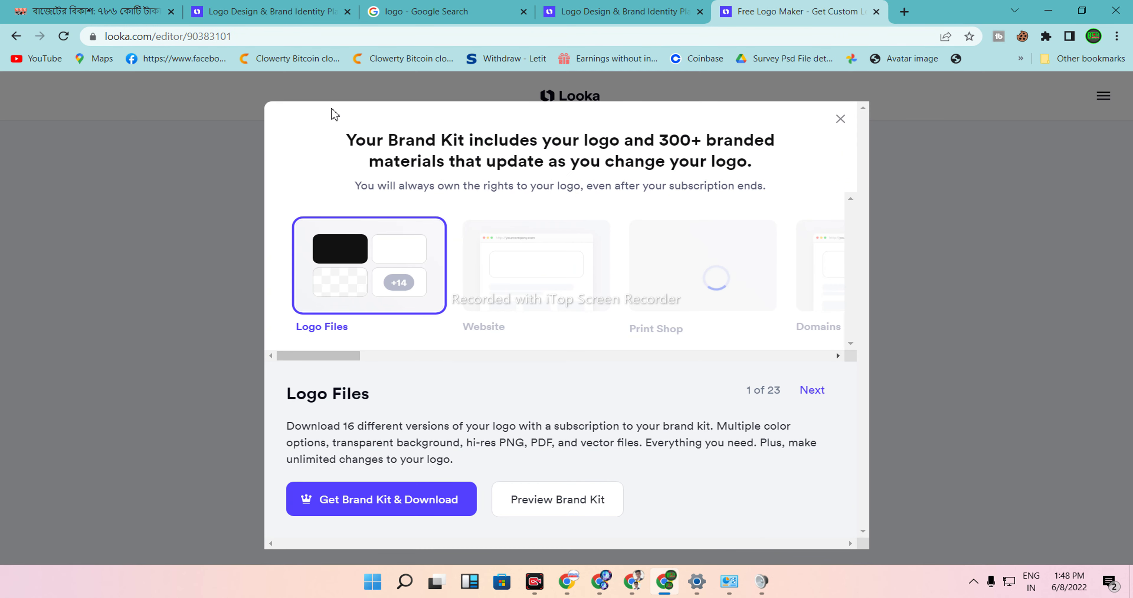
click(843, 118)
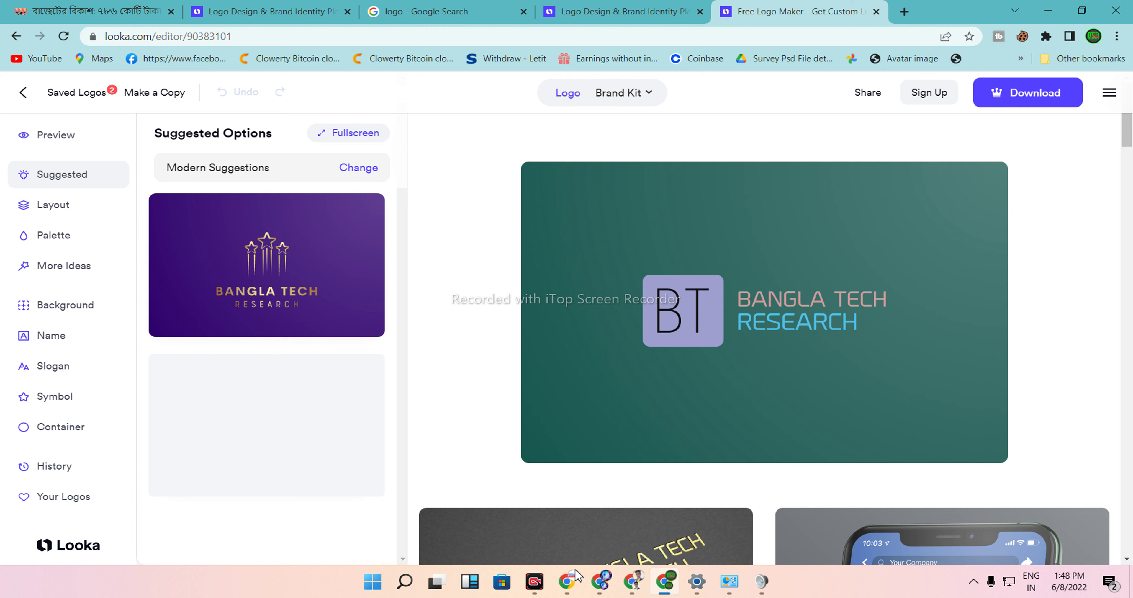
Search Windows for the Snipping Tool and open it over the finished logo.
click(405, 583)
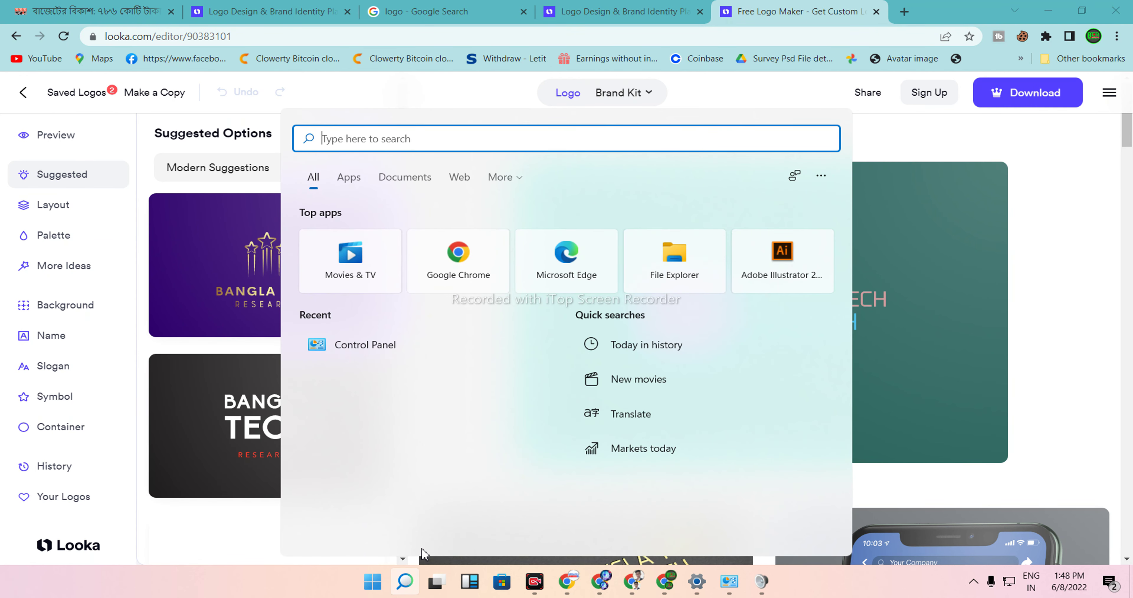
text(settings)
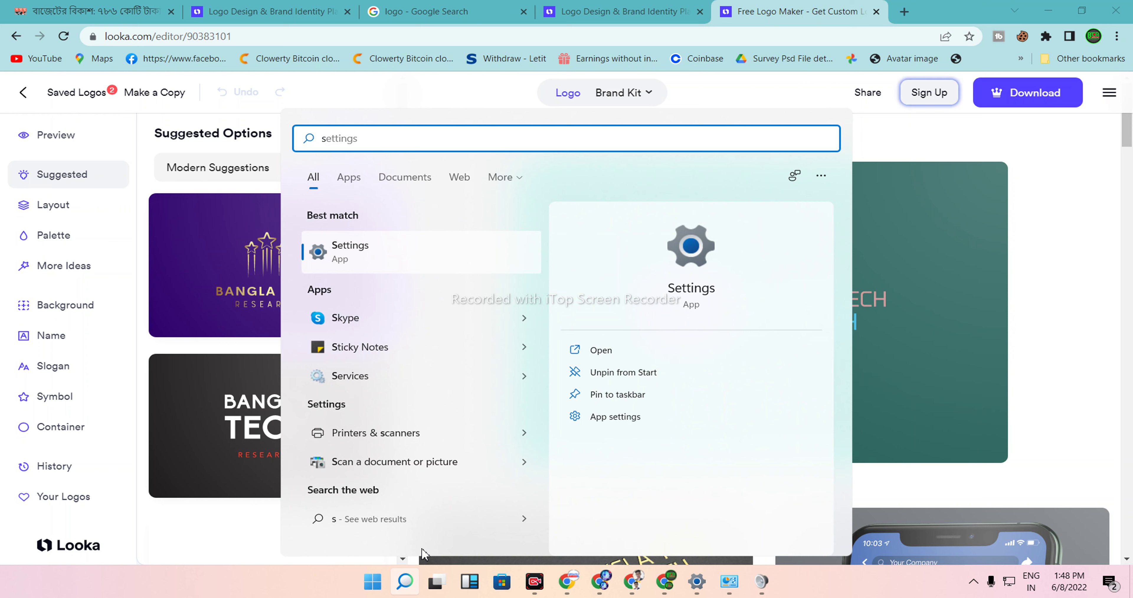
text(c)
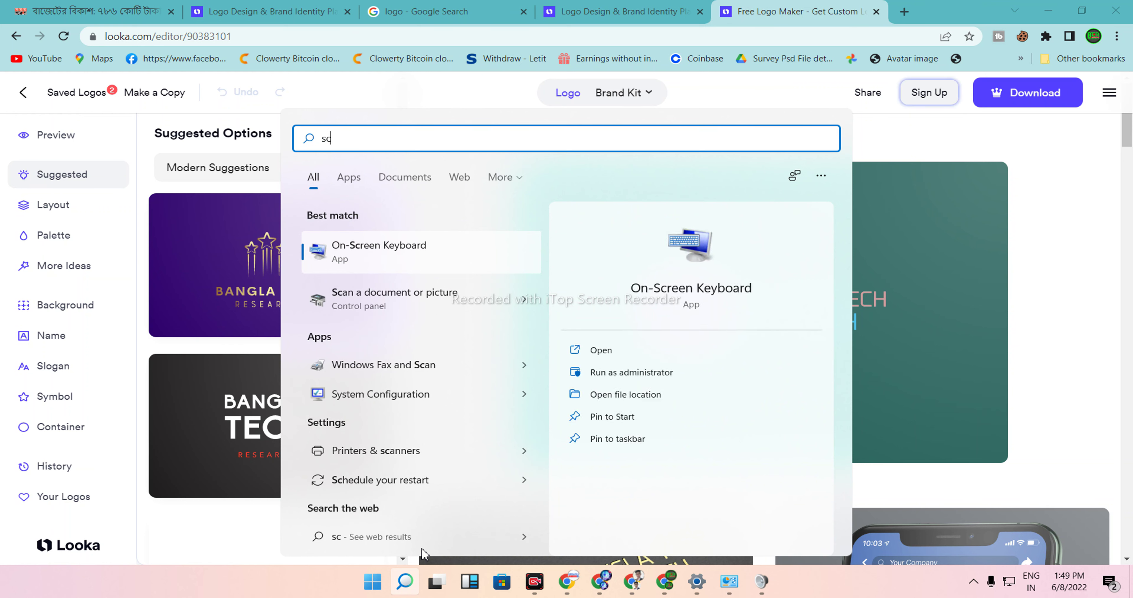
key(BackSpace)
key(BackSpace)
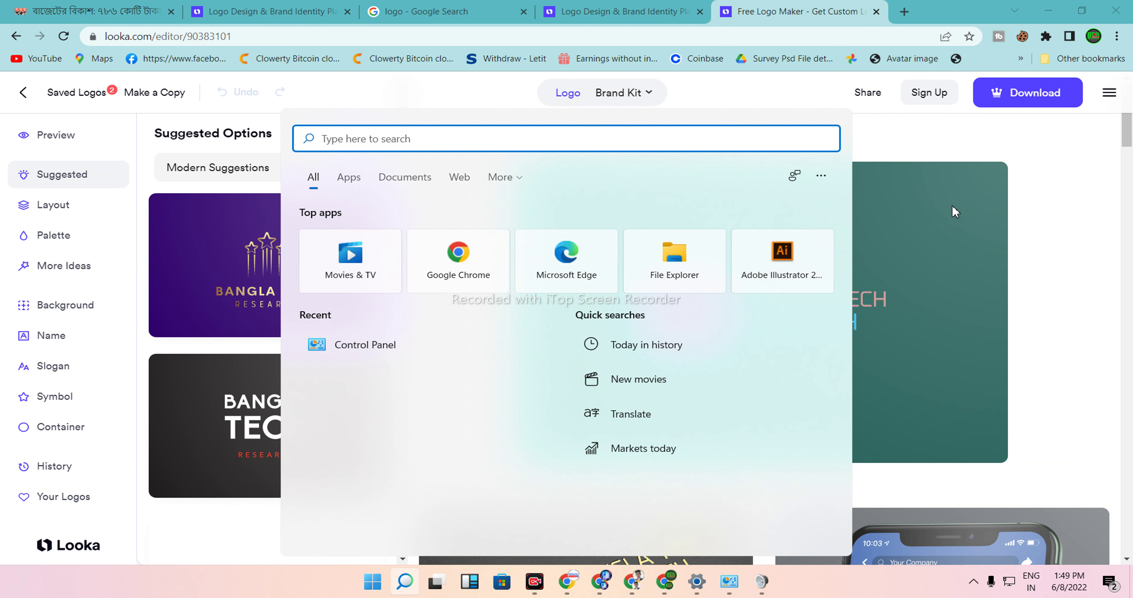
text(c)
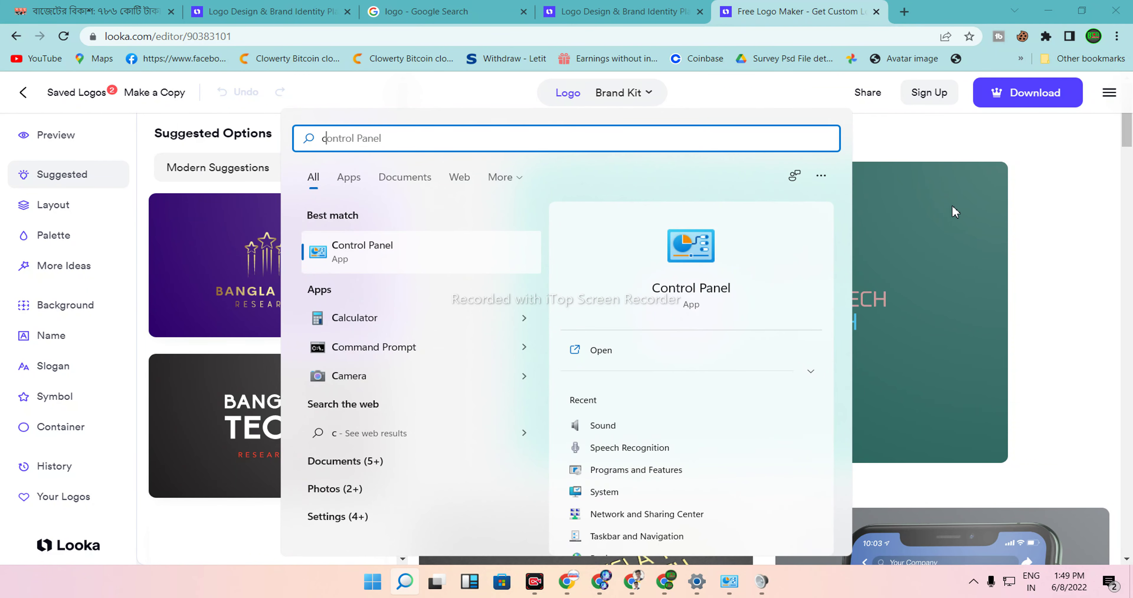
key(BackSpace)
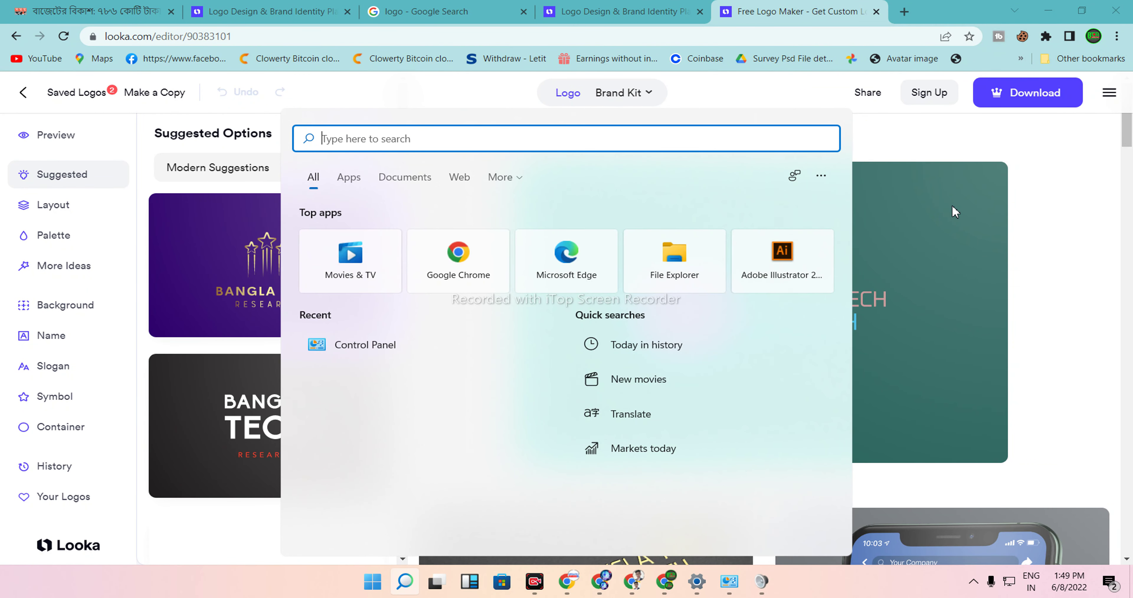
text(s)
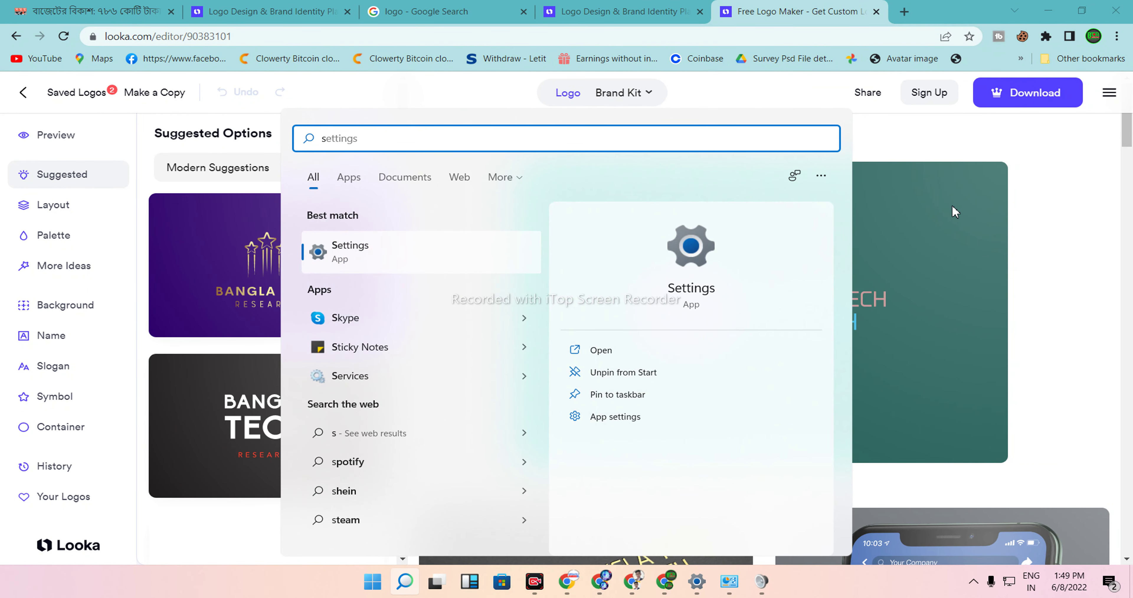
text(c)
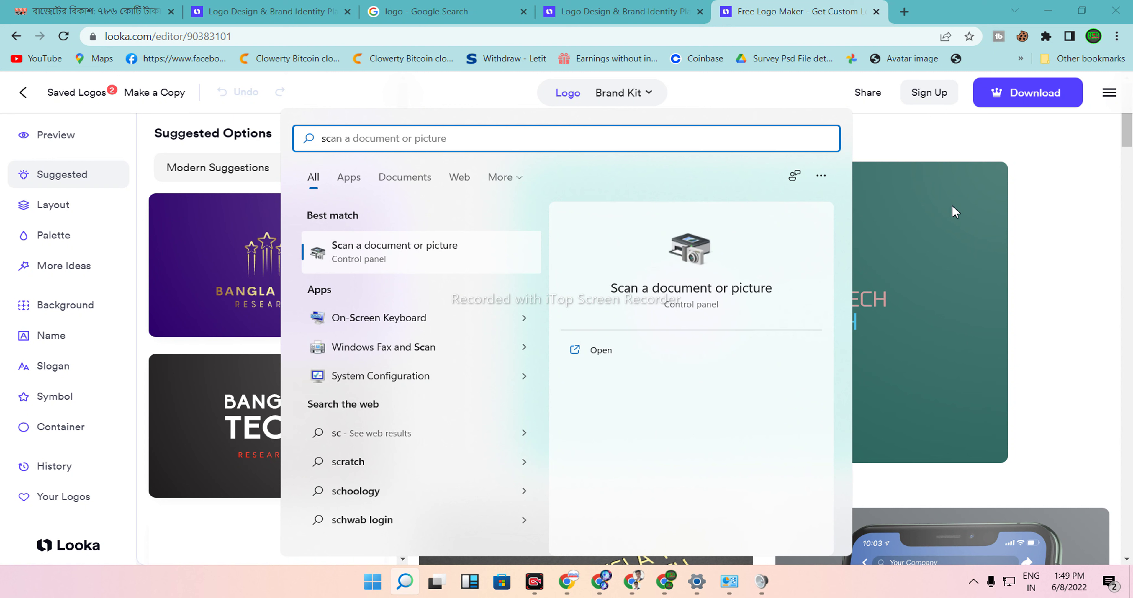
text(ni)
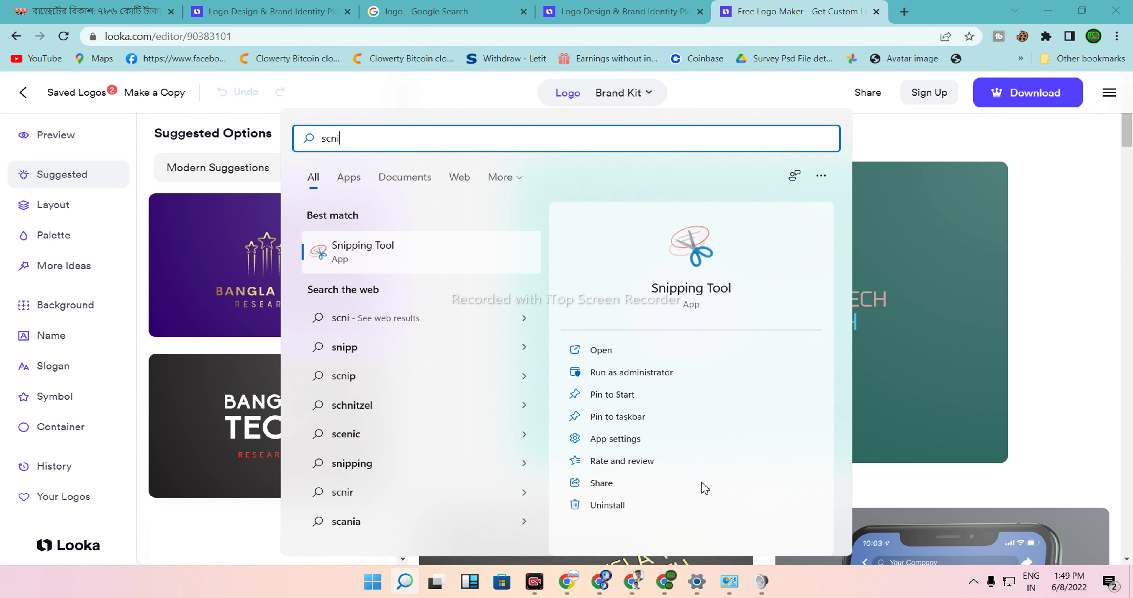
click(610, 351)
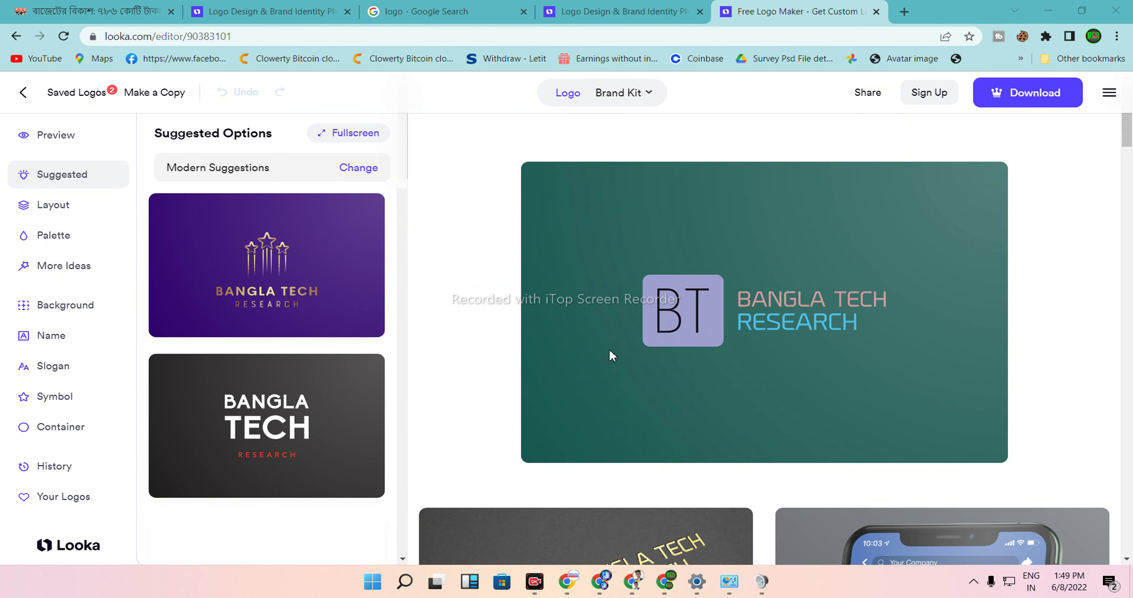